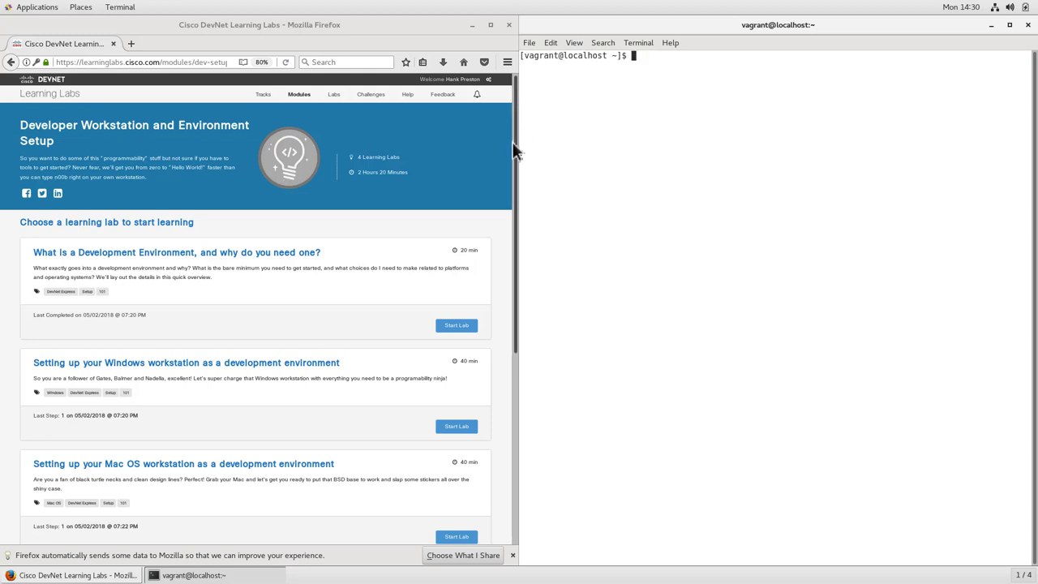
Step: Open the "Setting up your Linux (CentOS) workstation as a development environment" lab and highlight its Administrative Rights heading
drag(513, 146, 508, 266)
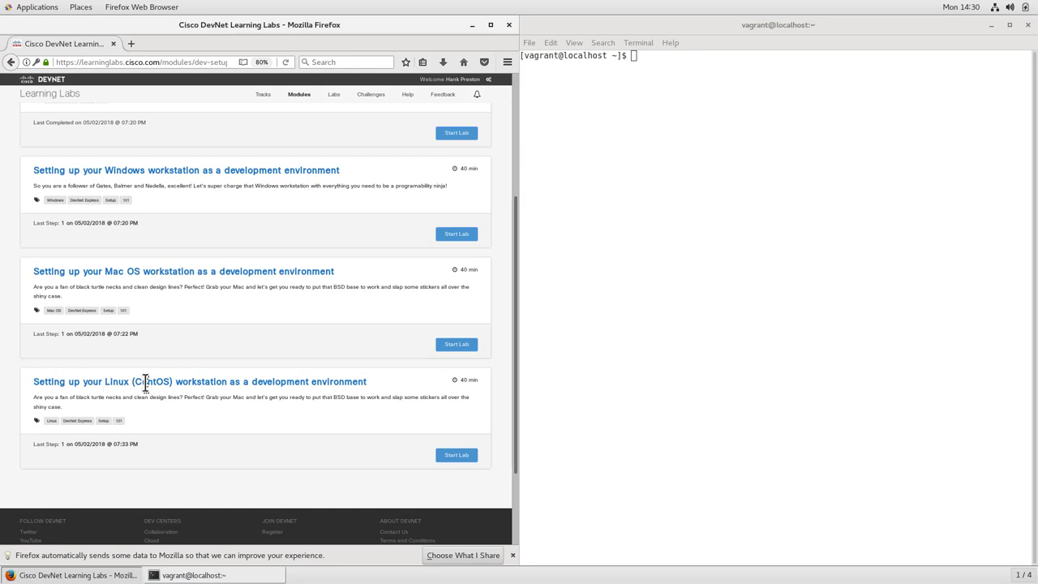
click(457, 457)
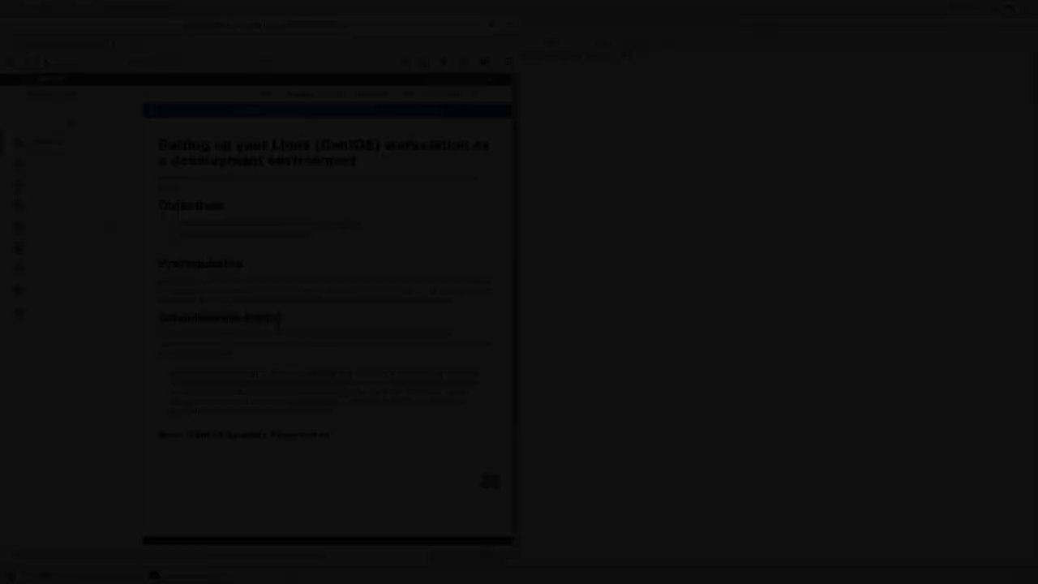
drag(159, 318, 306, 326)
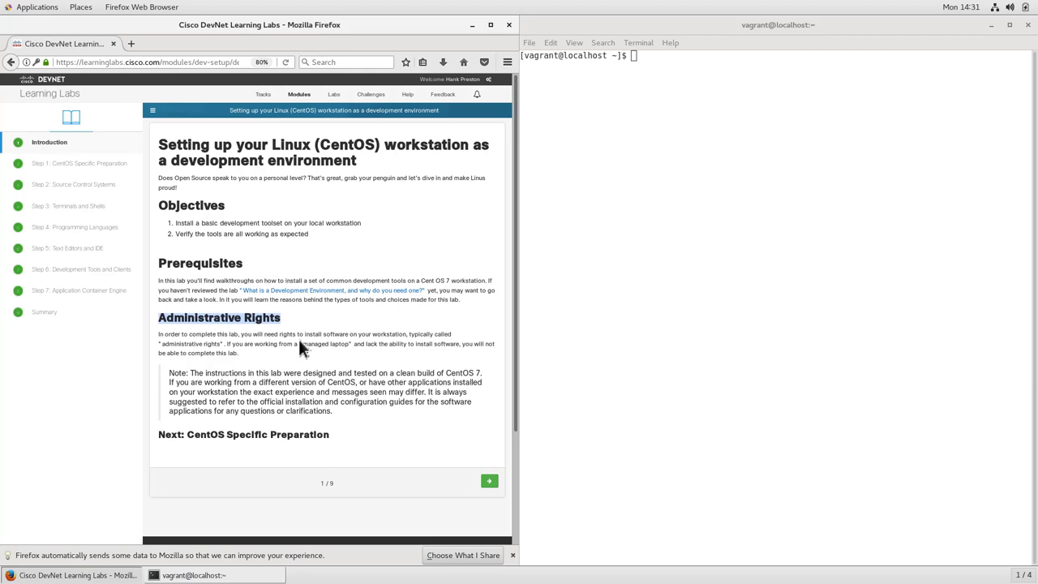
Step: Open the lab's "Step 1: CentOS Specific Preparation" and review the commands for installing a basic Gnome desktop
click(81, 170)
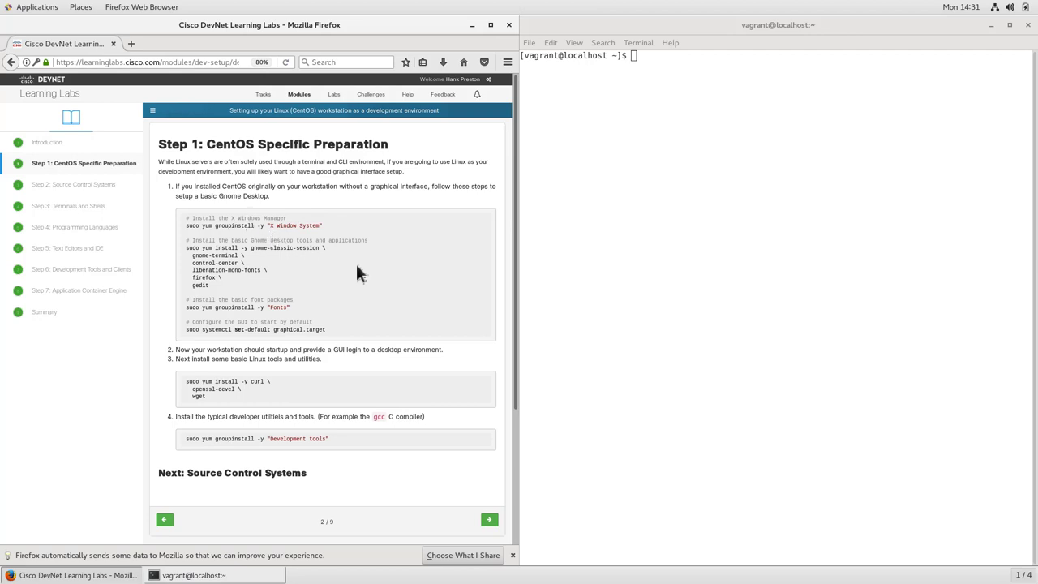
drag(185, 227, 315, 227)
scroll(337, 229, down, 1)
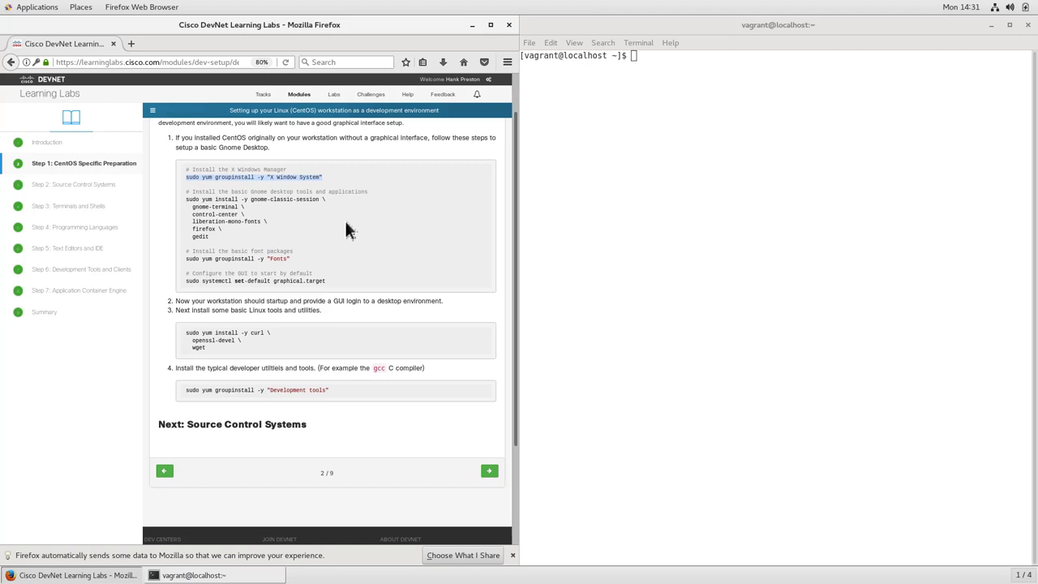
click(186, 200)
drag(186, 199, 215, 238)
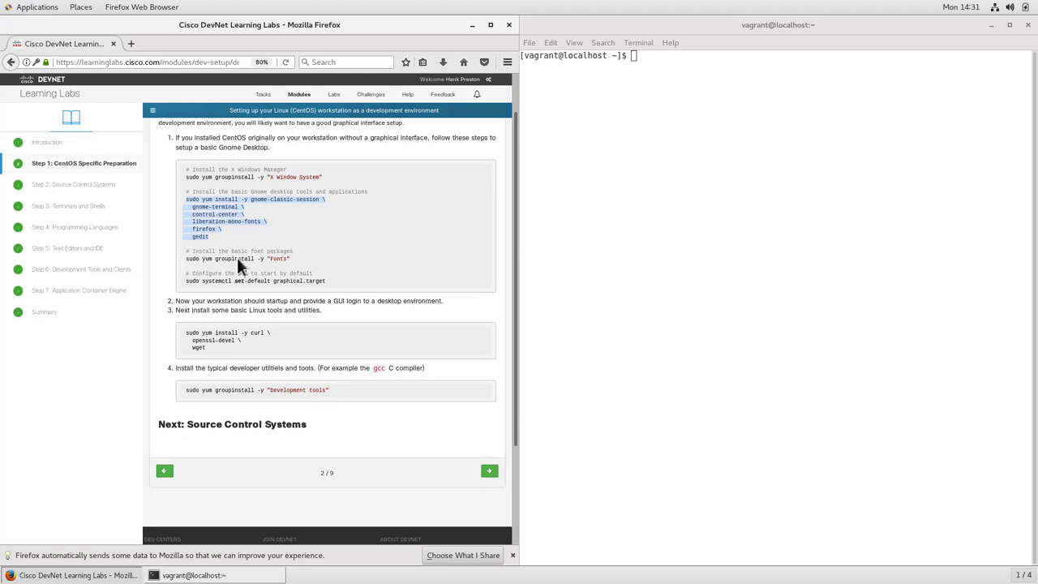
click(293, 261)
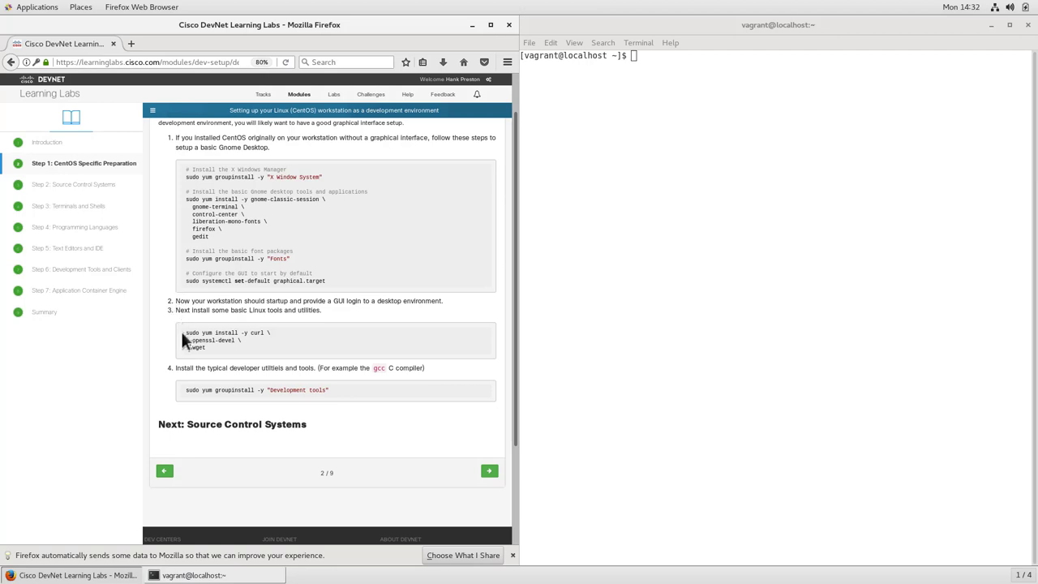
Step: Install the basic Linux tools in the terminal by running the lab's yum command for curl, openssl-devel and wget
drag(181, 334, 201, 341)
click(580, 221)
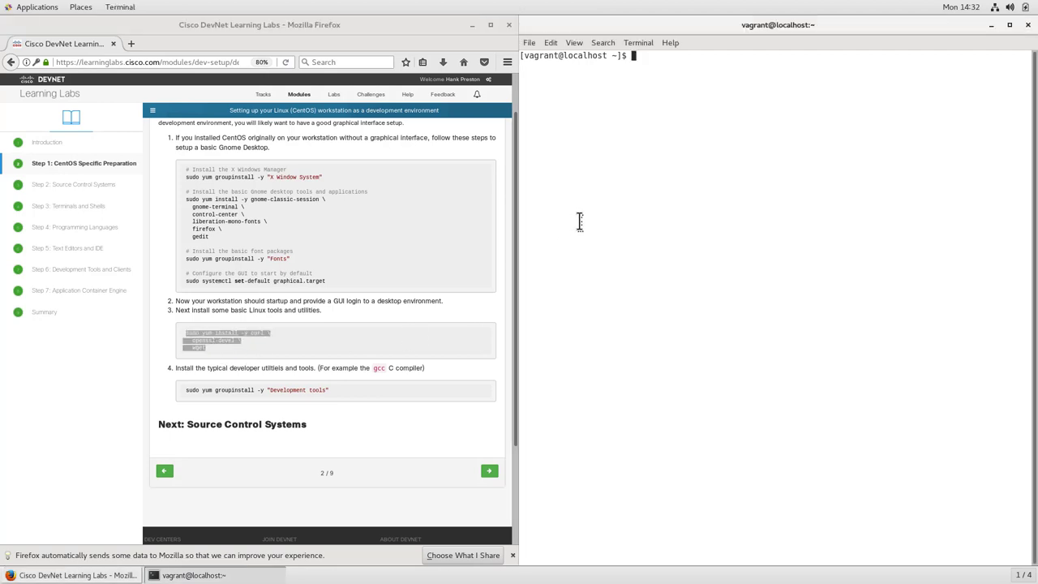
middle_click(579, 221)
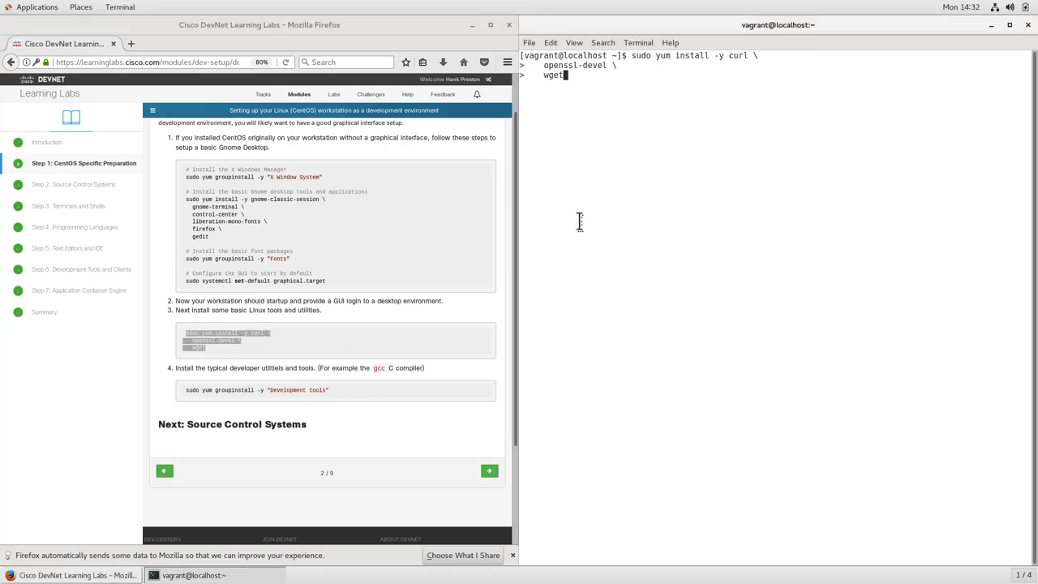
key(Return)
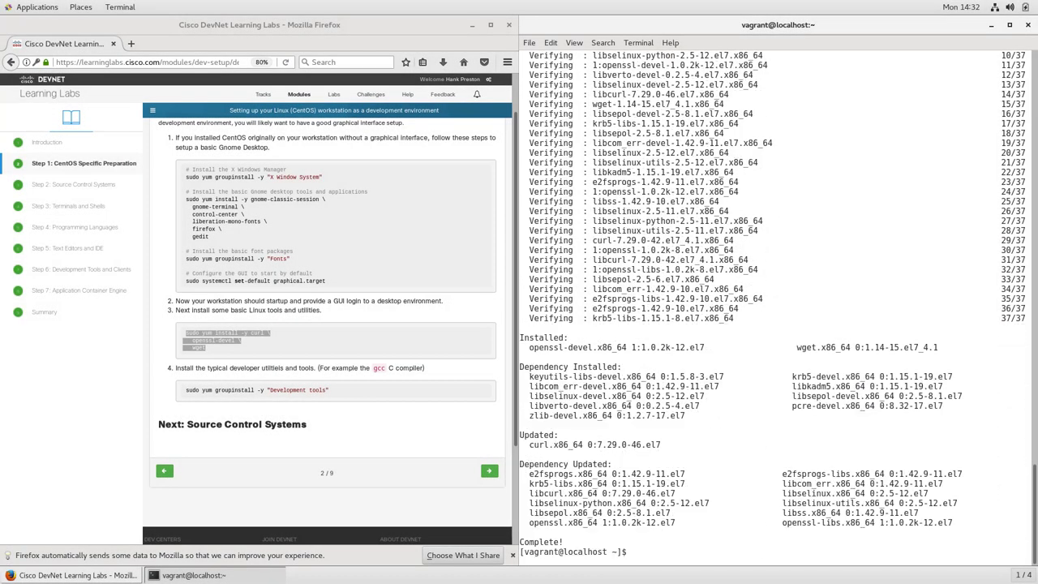
key(Return)
key(Return)
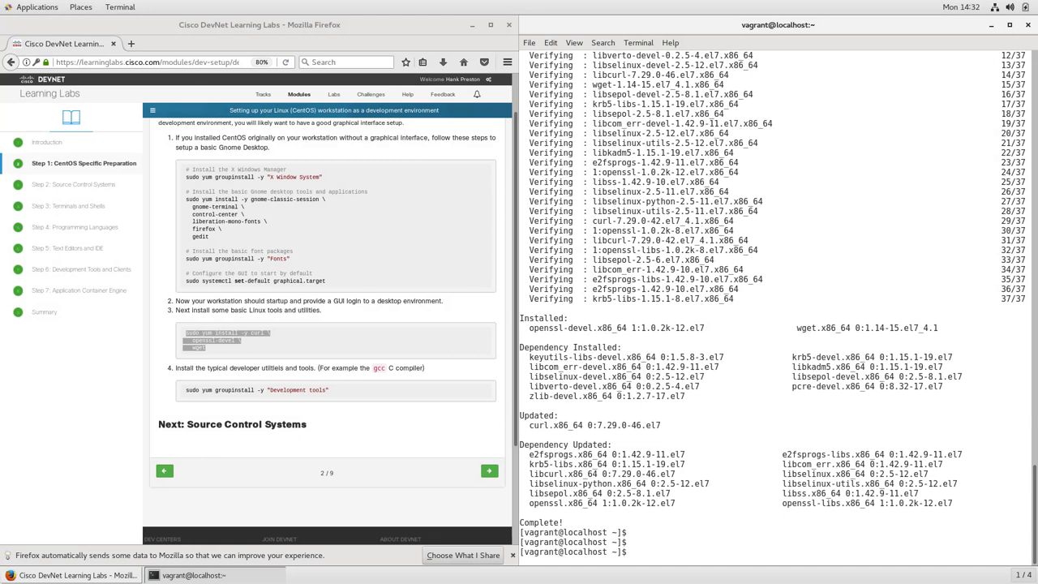
Step: Install the developer utilities in the terminal with sudo yum groupinstall -y "Development tools"
click(189, 393)
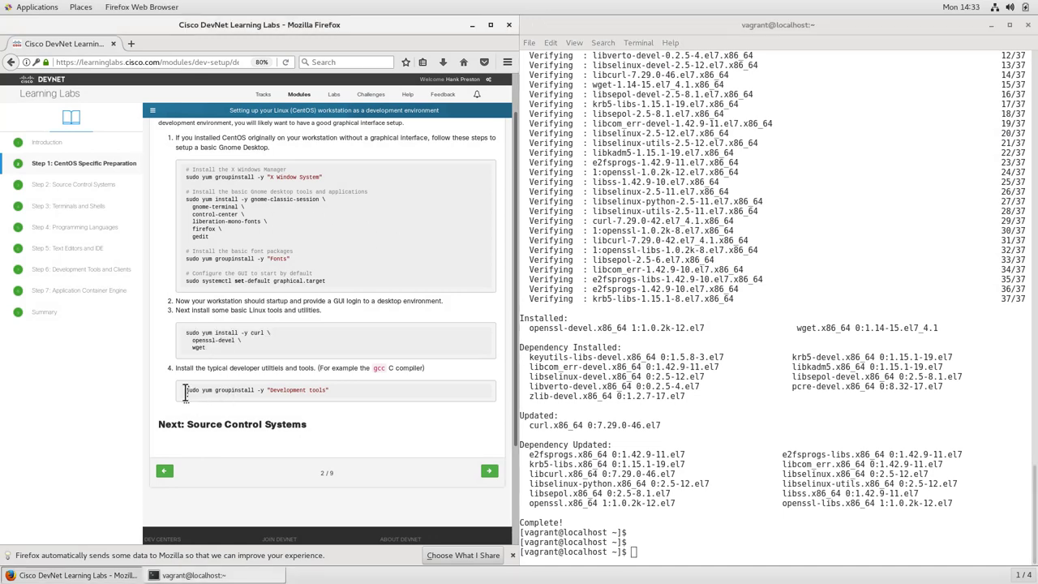
drag(185, 393, 337, 396)
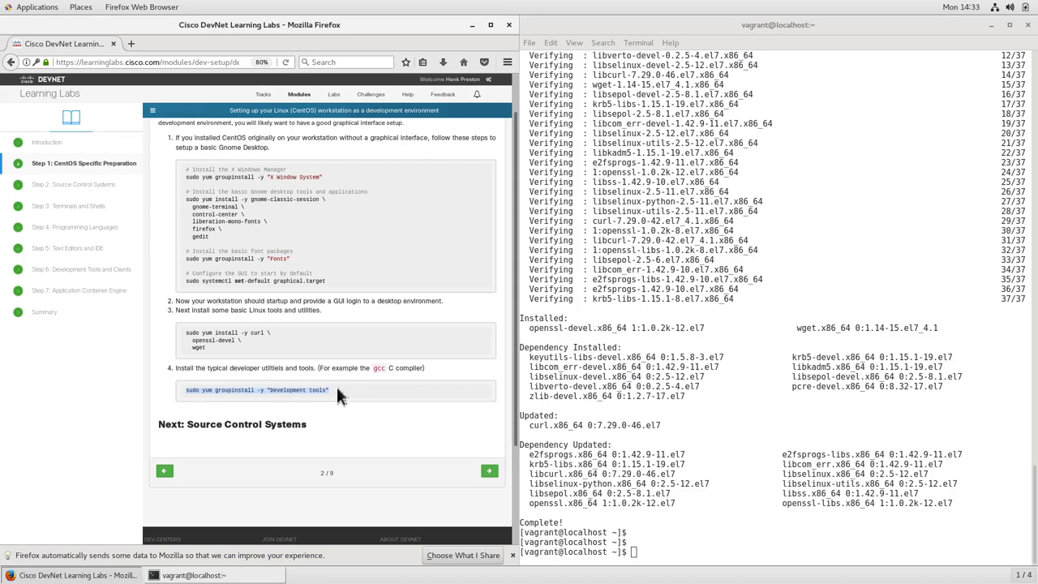
click(692, 556)
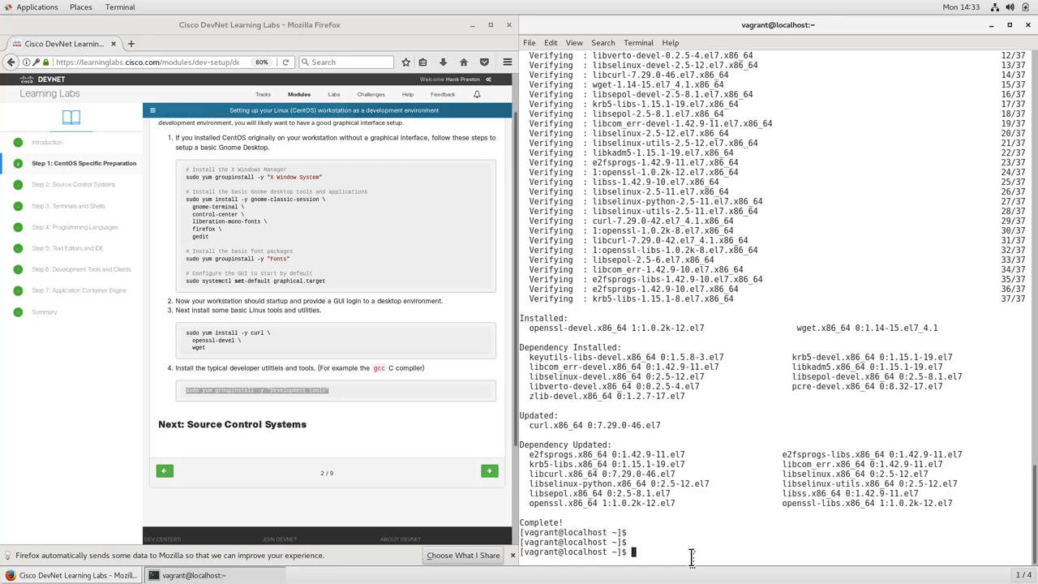
text(sudo yum groupinstall -y "Development tools")
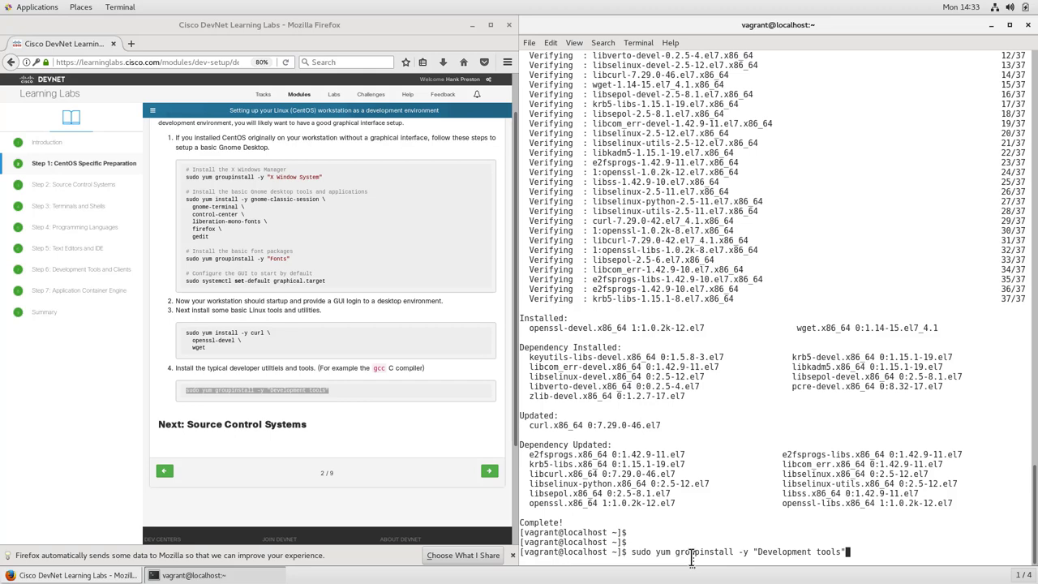
key(Return)
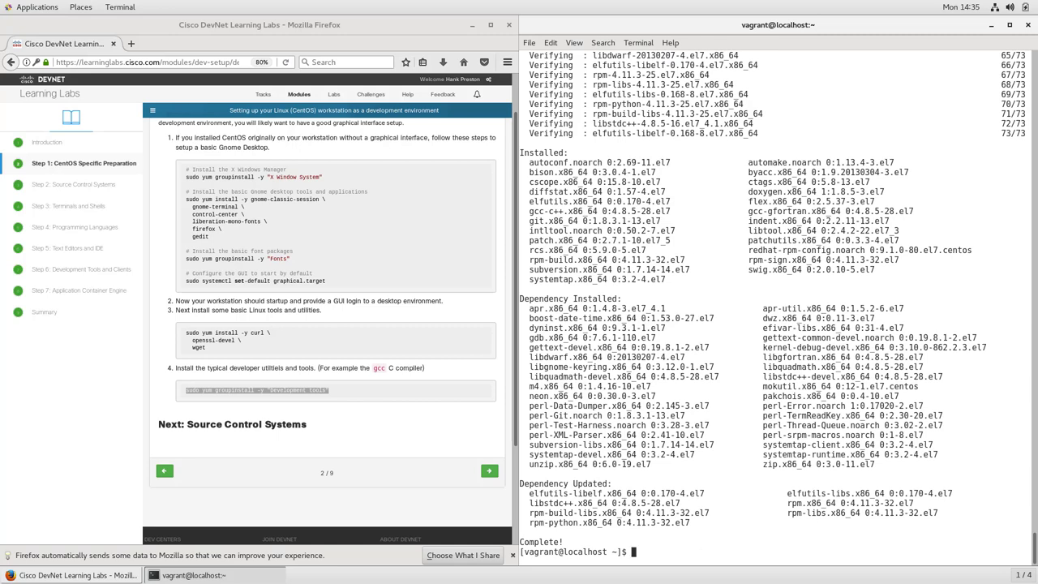
key(Return)
key(Return)
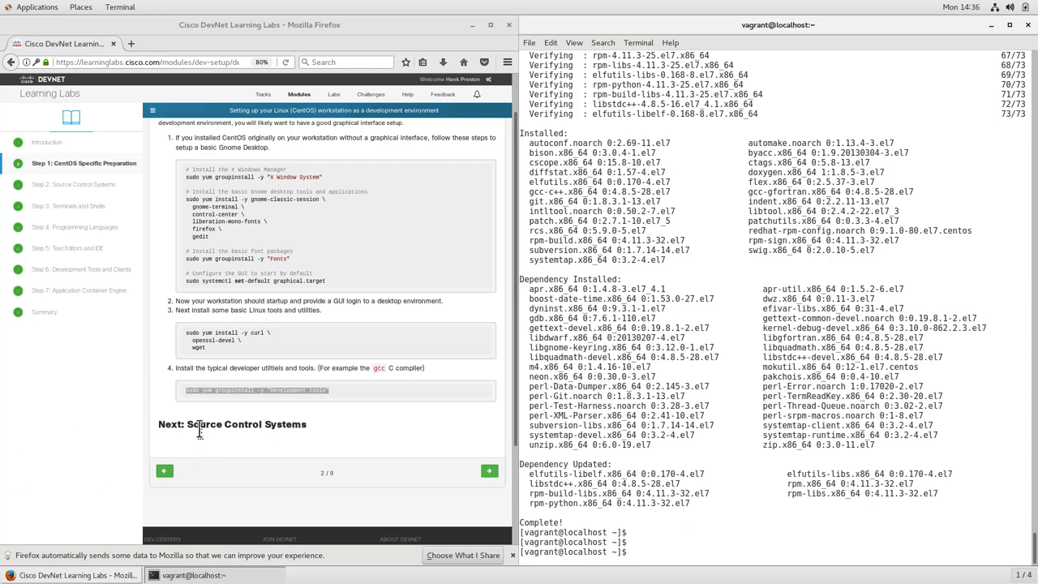
Step: Open the lab's "Step 2: Source Control Systems" and check the installed Git in the terminal with git --version
click(78, 190)
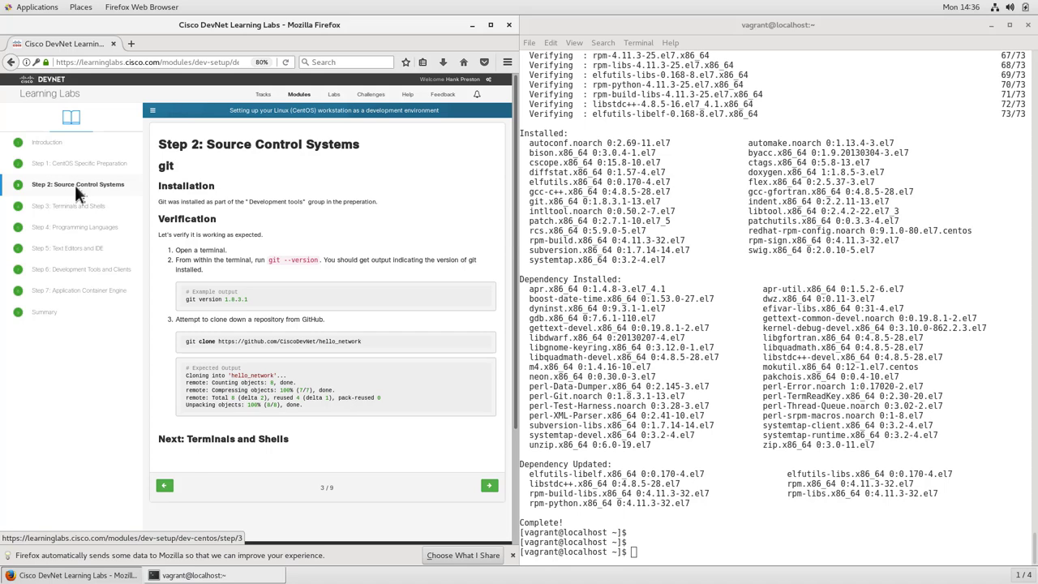
click(657, 557)
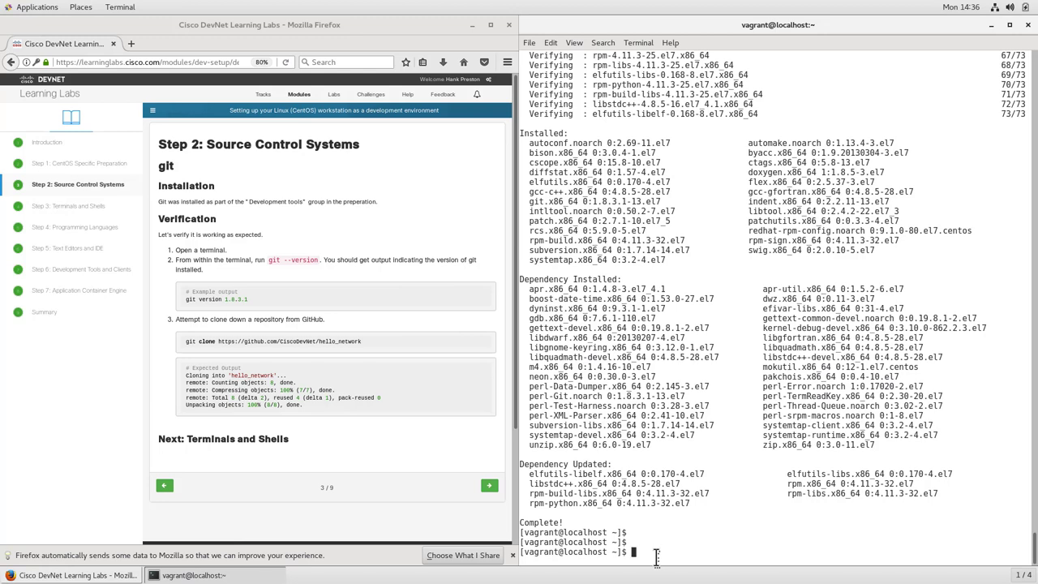
text(git --version)
key(Return)
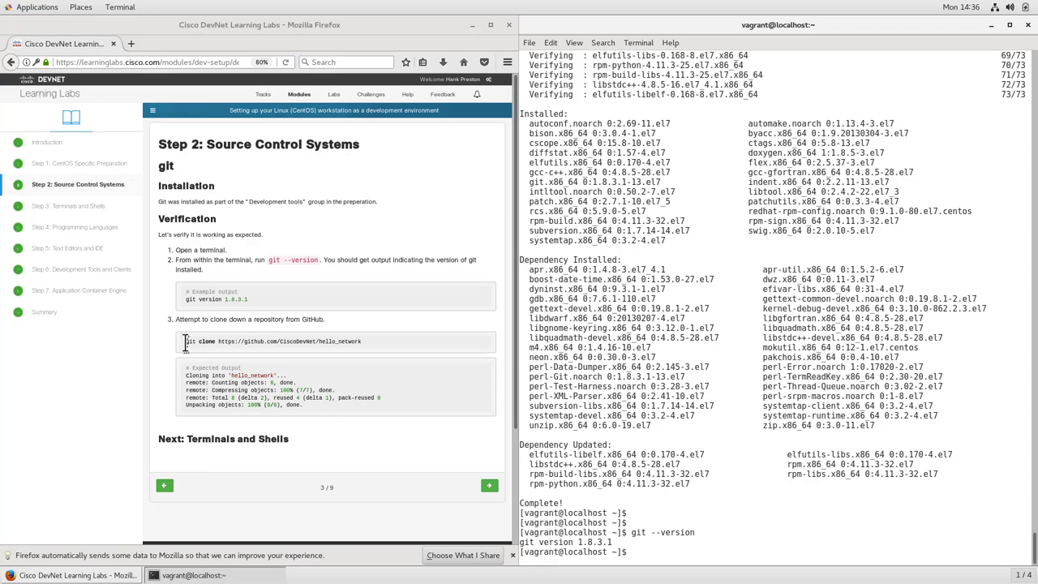
scroll(186, 343, down, 2)
scroll(185, 348, down, 1)
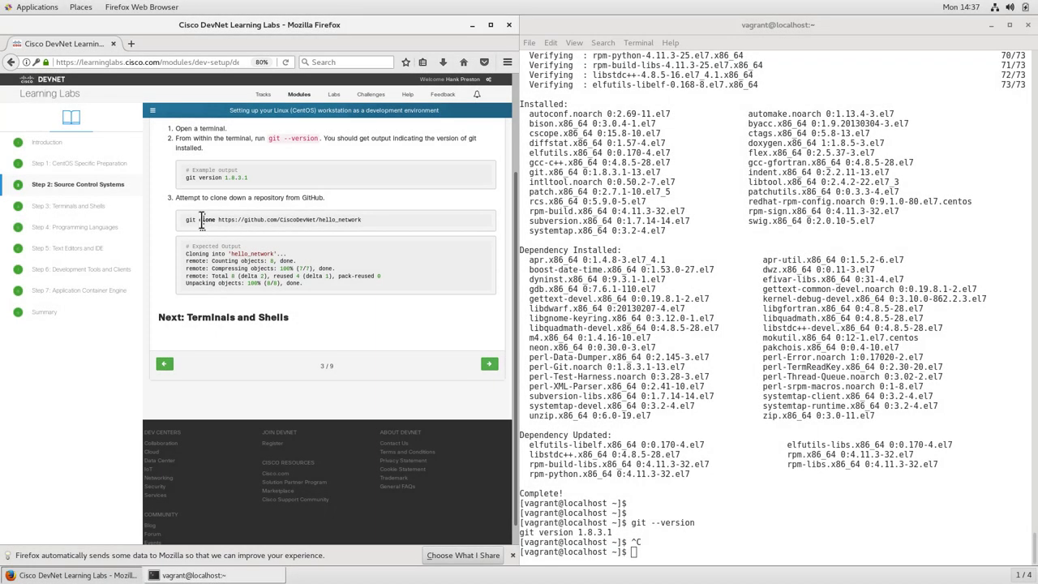
triple_click(201, 220)
key(ctrl+c)
click(675, 556)
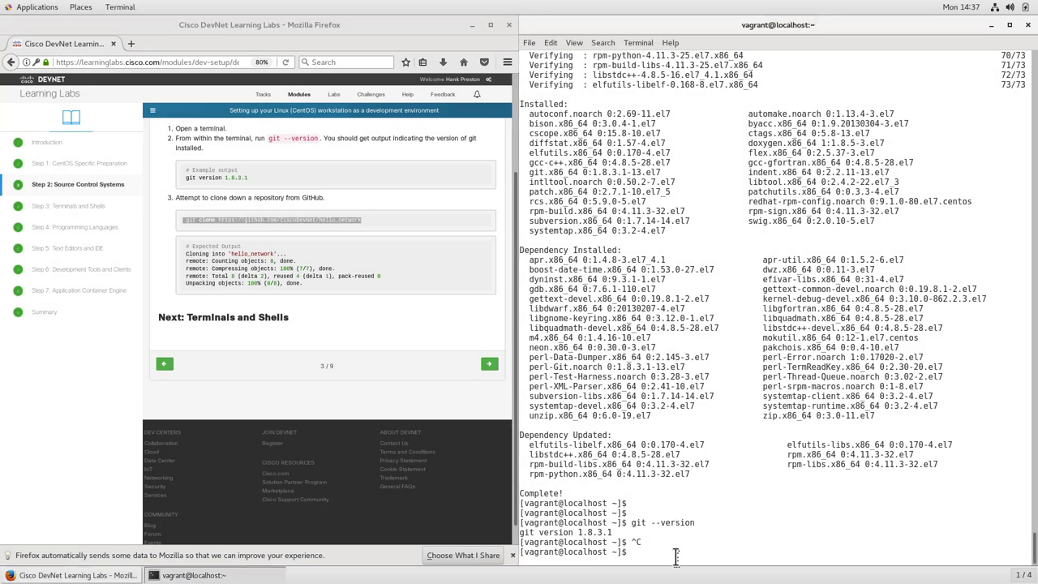
key(Return)
key(ctrl+shift+v)
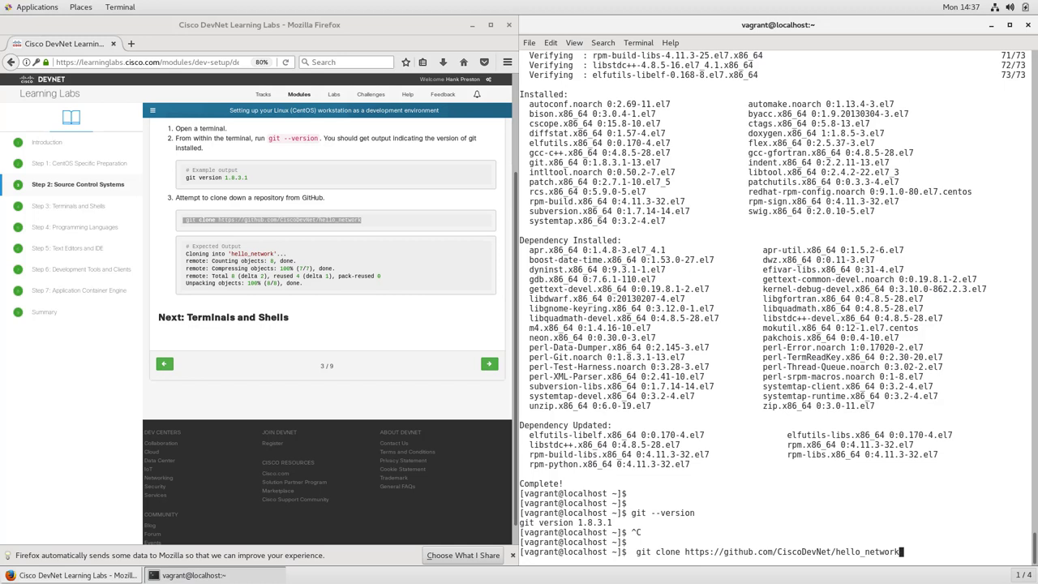
key(Return)
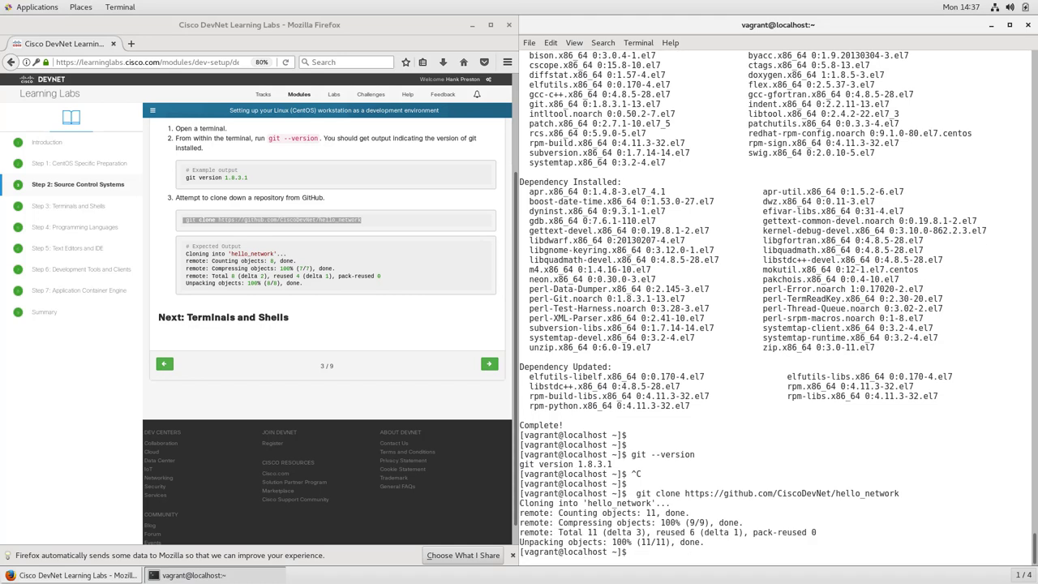
key(Return)
key(Return)
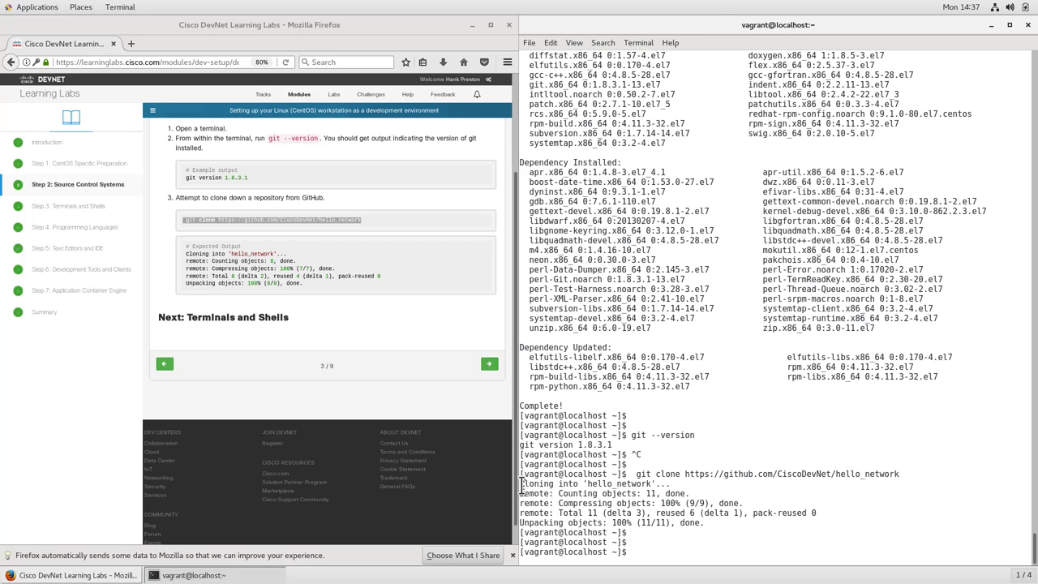
Step: Open the lab's "Step 3: Terminals and Shells", change into the hello_network directory and list its files with ls -l
click(64, 214)
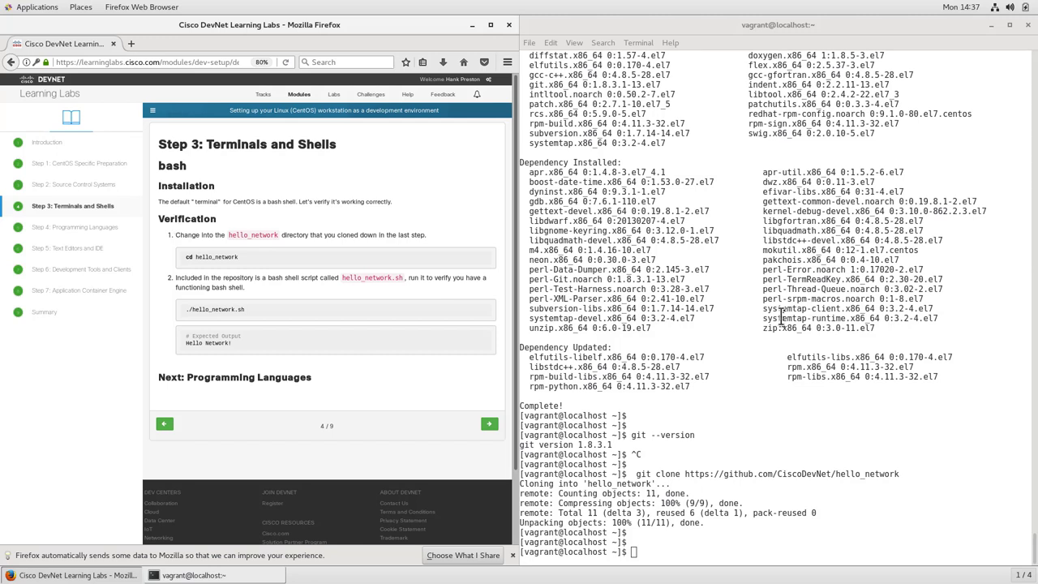
click(693, 555)
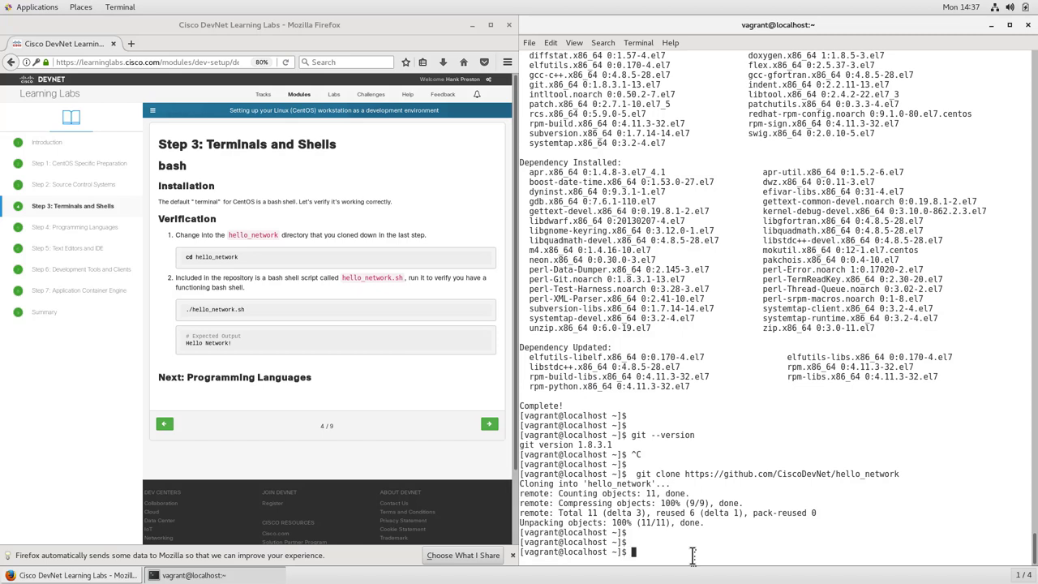
text(cd hello)
key(Tab)
key(Return)
key(Return)
text(ls -l)
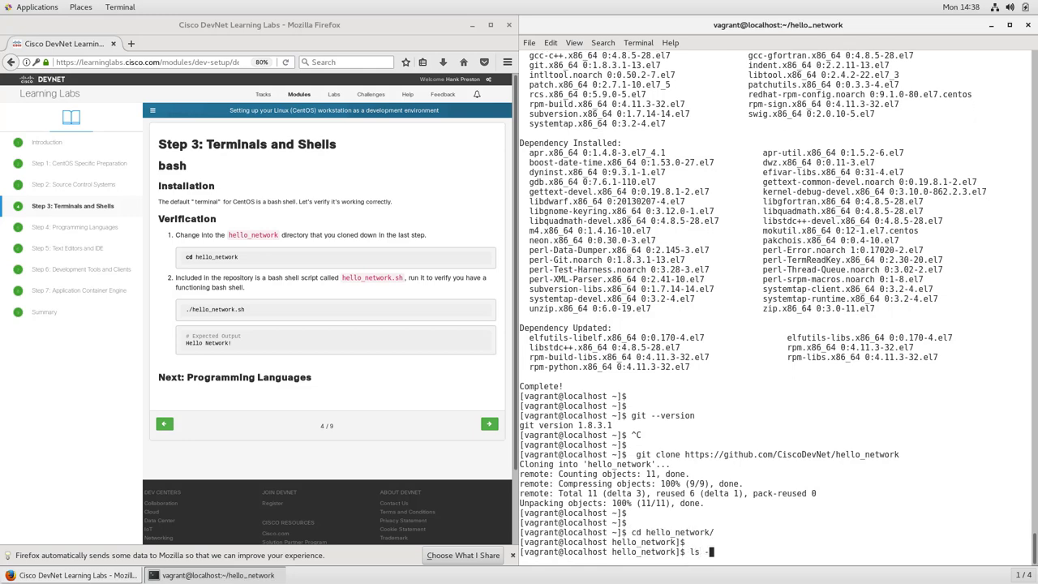
key(Return)
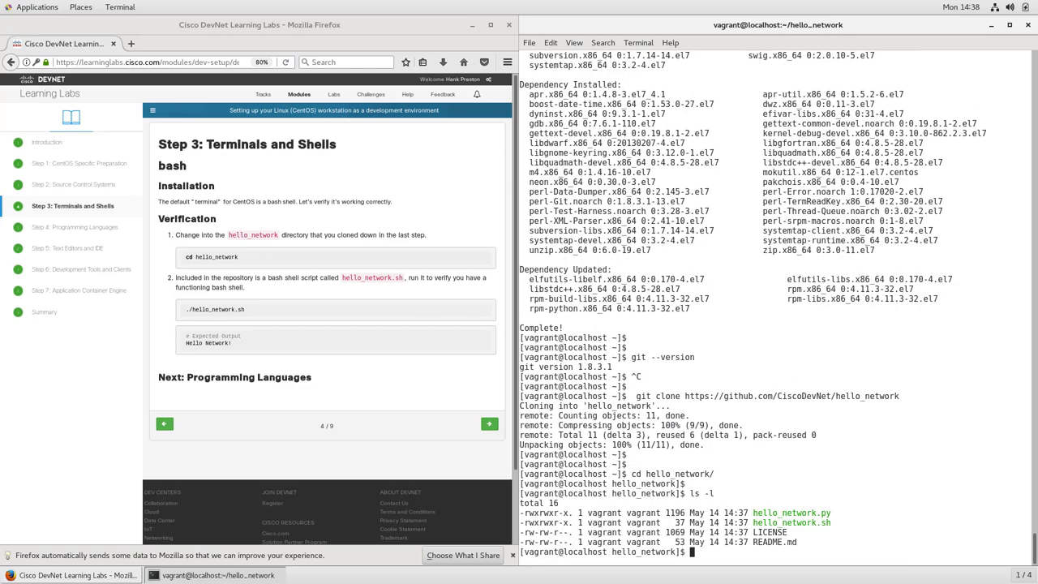
double_click(770, 523)
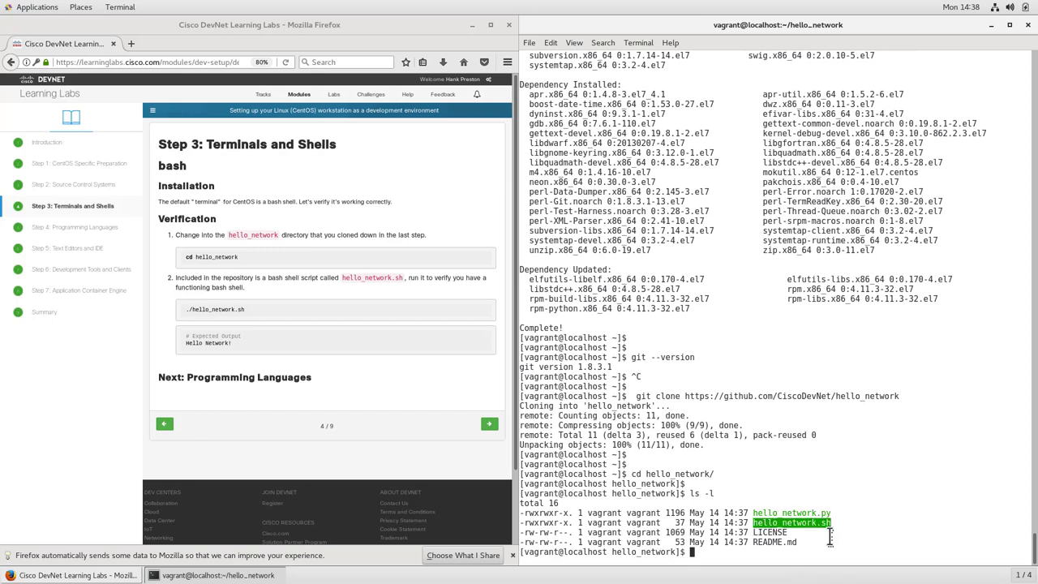
click(828, 536)
key(Return)
key(Return)
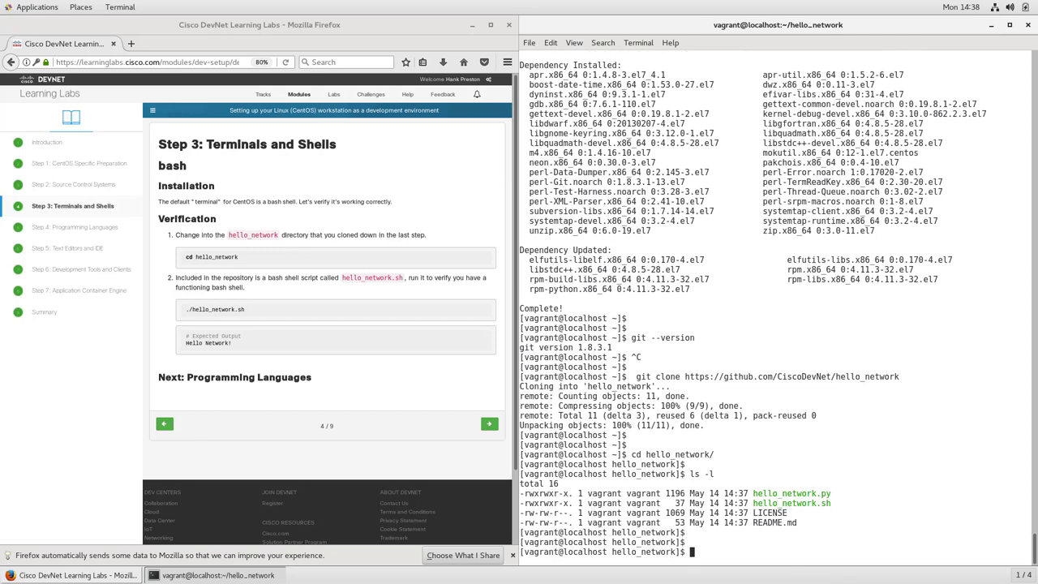
Step: Run the ./hello_network.sh script to verify the bash shell and highlight its output line
text(./hell)
key(Tab)
text(sh)
key(Return)
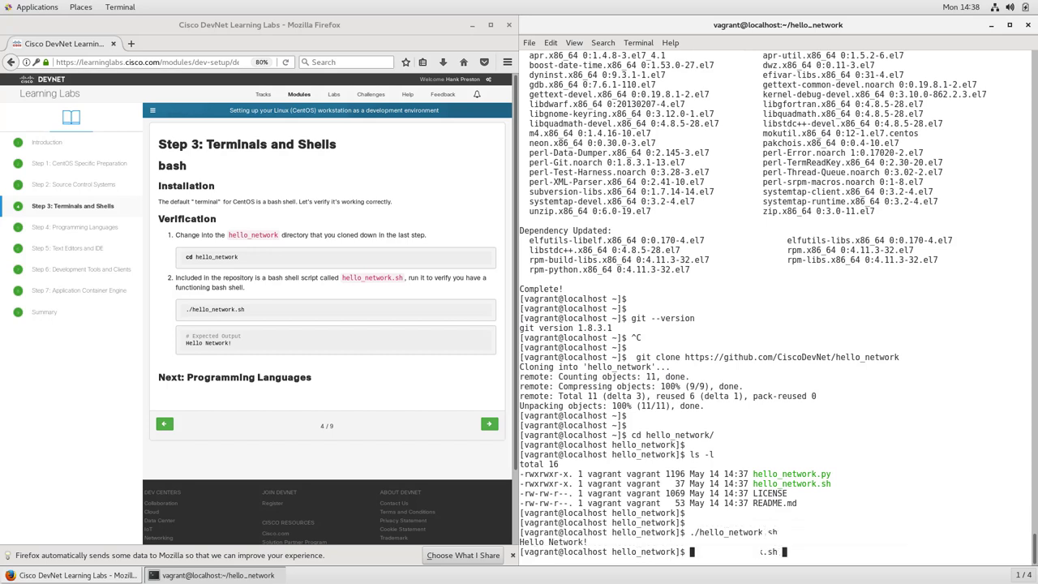
key(Return)
key(Return)
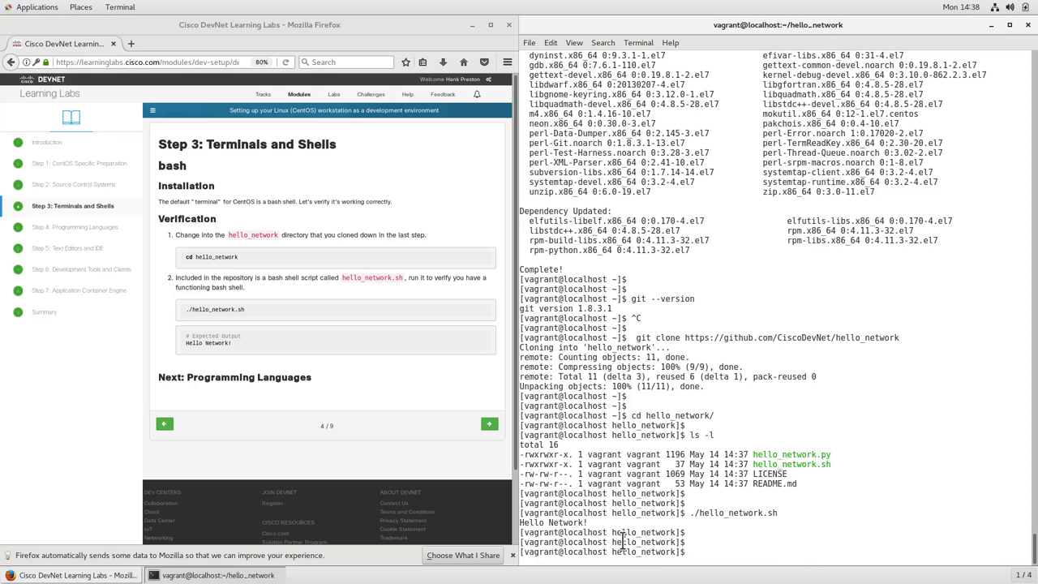
double_click(573, 522)
triple_click(572, 522)
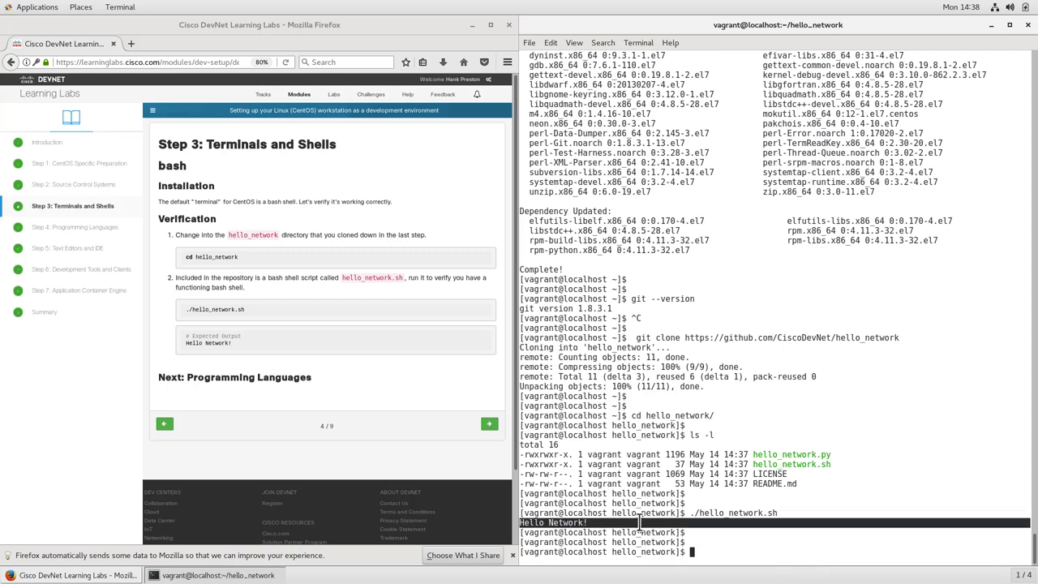
click(702, 547)
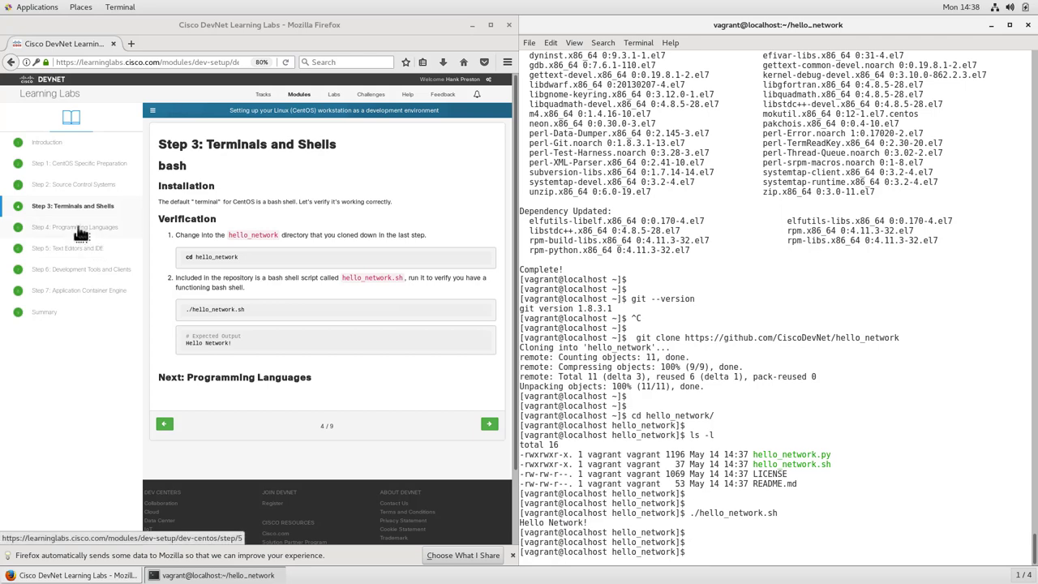
Step: Open the lab's "Step 4: Programming Languages" and go to its Python 2.7.14 installation instructions
click(145, 240)
click(143, 229)
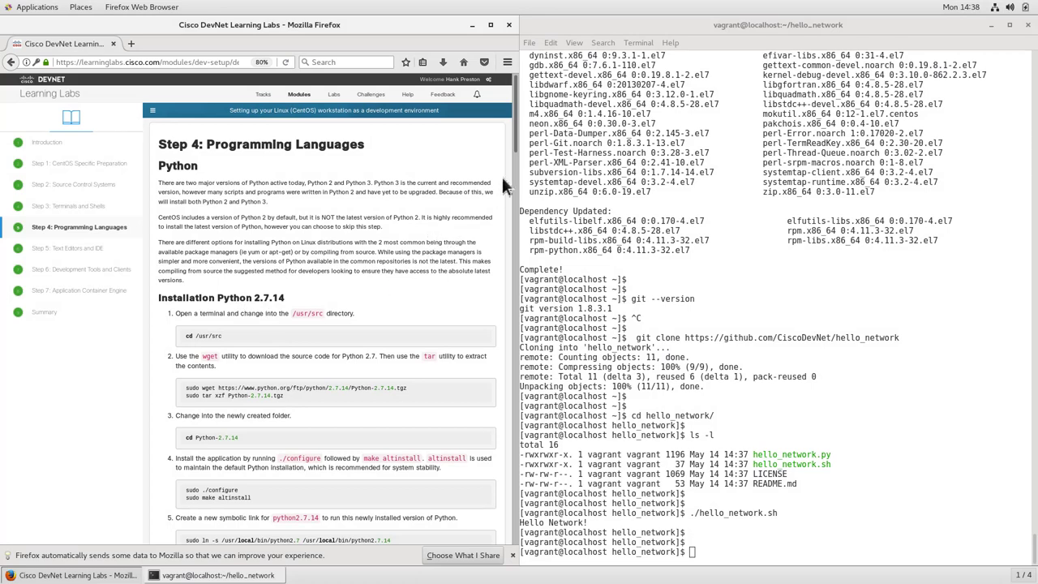
drag(513, 145, 513, 166)
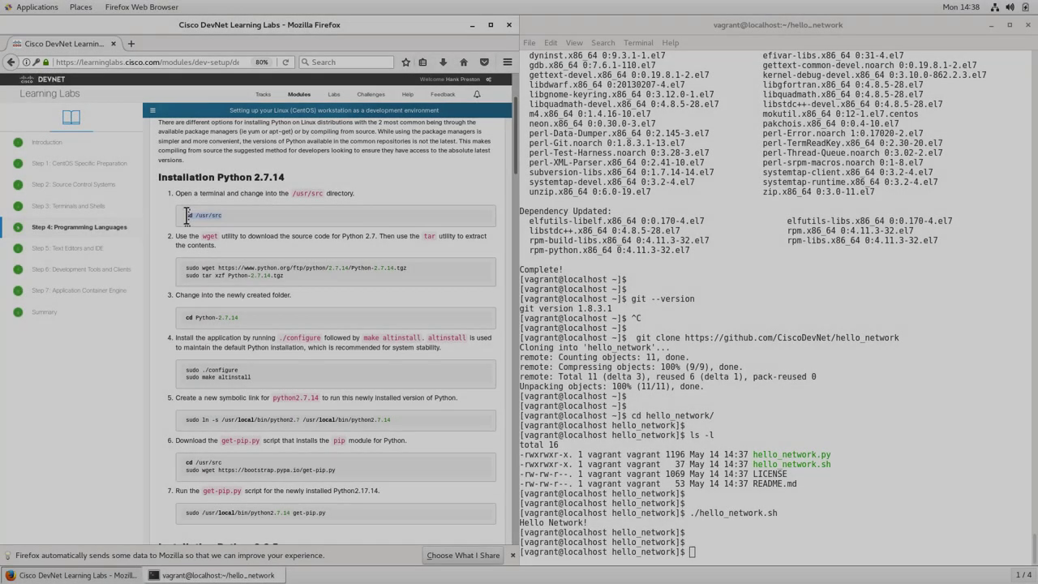
Step: Change into the /usr/src directory in the terminal, as the first Python 2.7.14 installation instruction says
drag(221, 216, 198, 216)
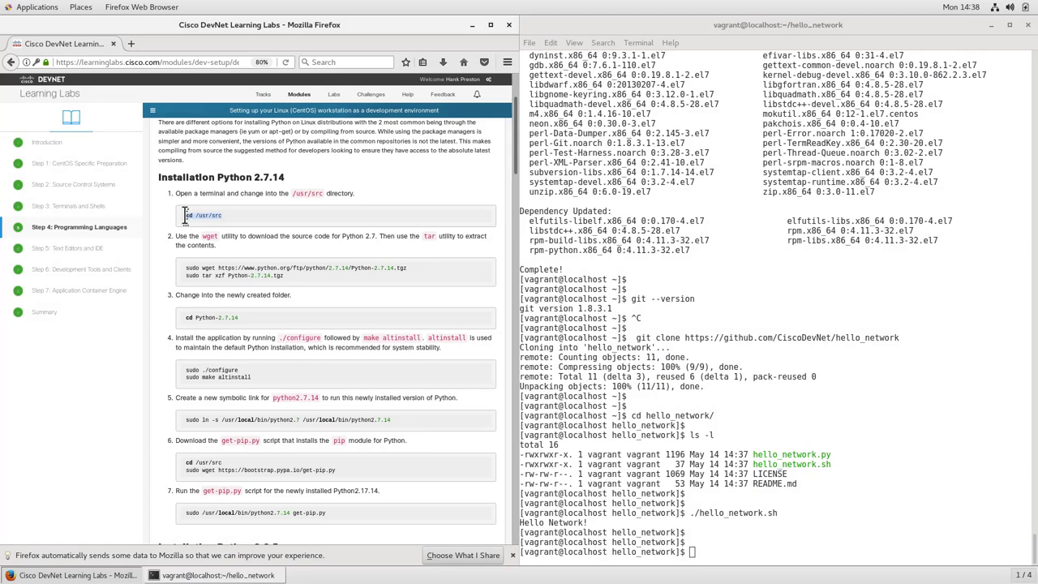
click(775, 549)
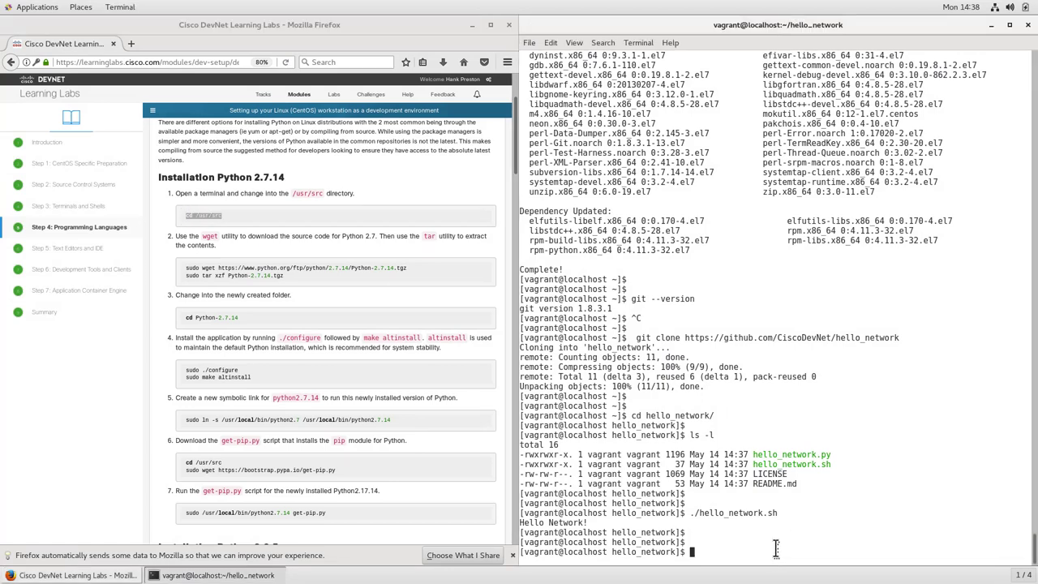
text(cd /usr/src)
key(Return)
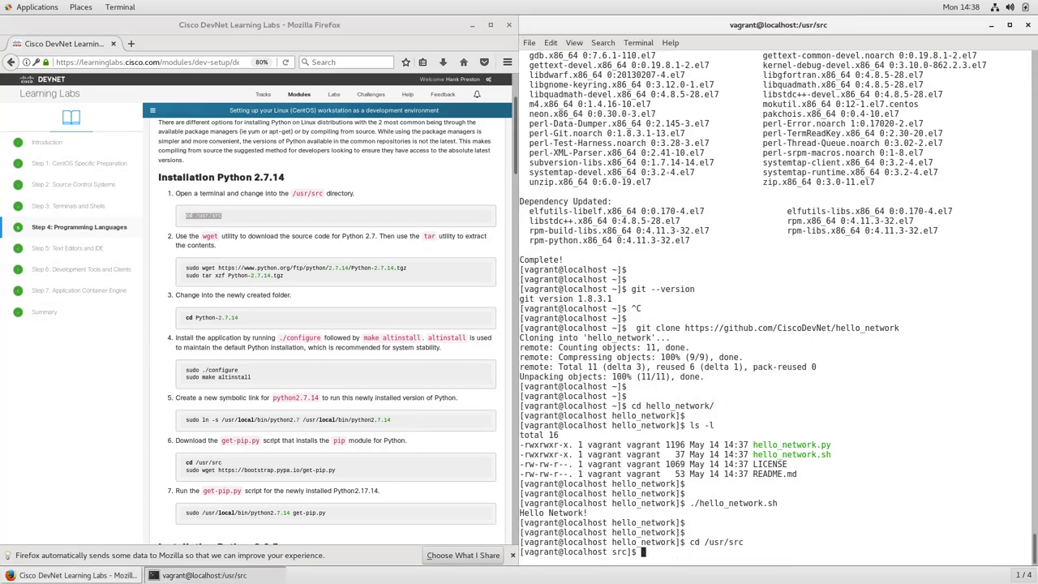
key(Return)
key(Return)
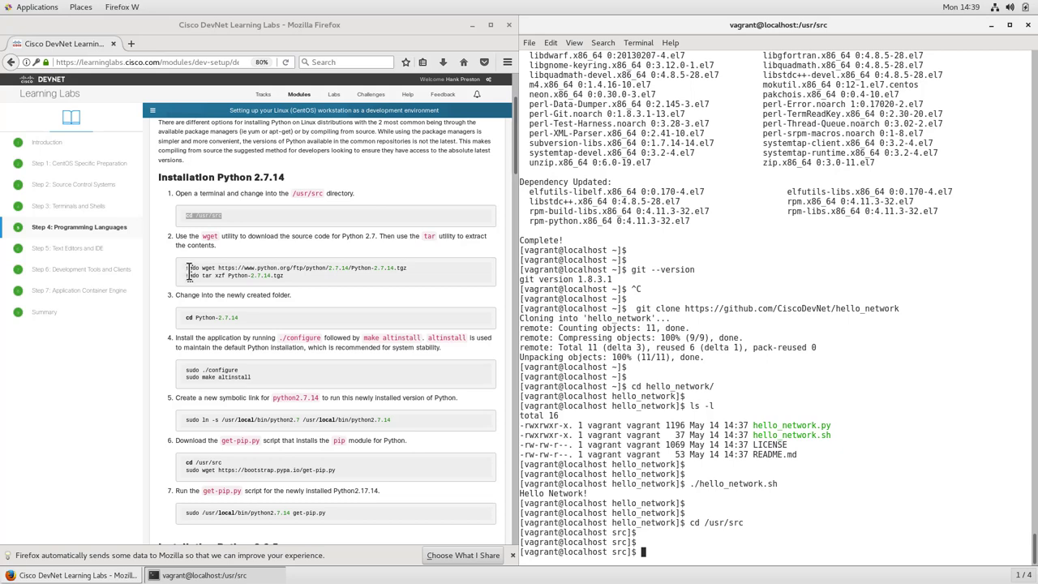
Step: Download Python-2.7.14.tgz and extract it in the terminal using the lab's sudo wget and sudo tar xzf commands
drag(185, 270, 250, 276)
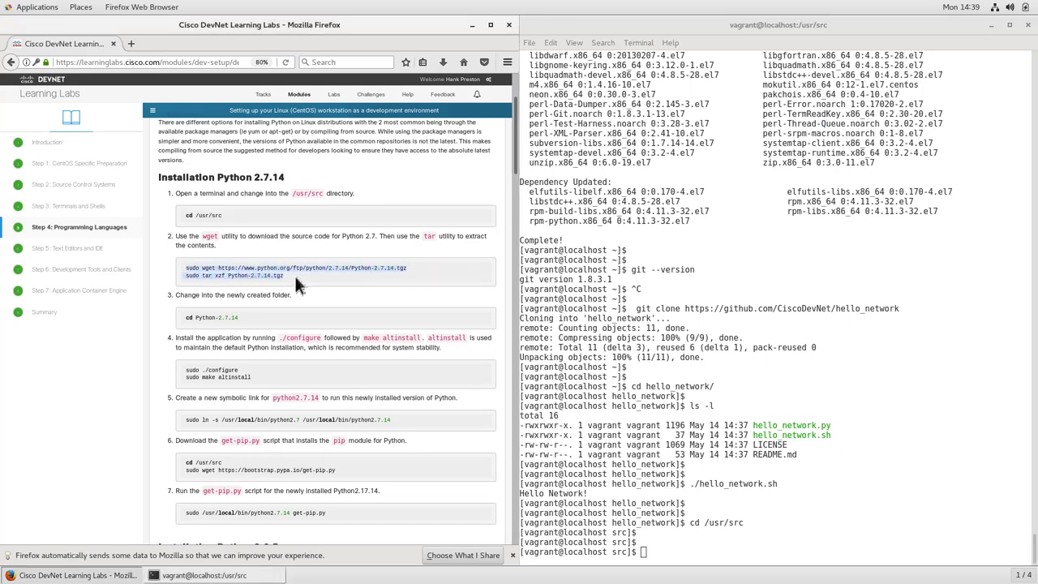
click(675, 551)
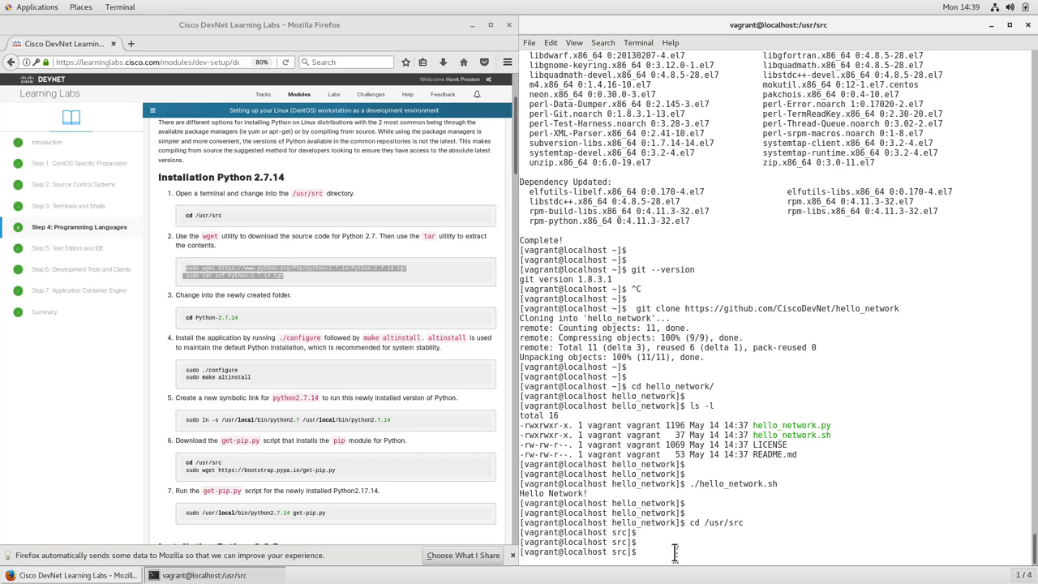
middle_click(675, 551)
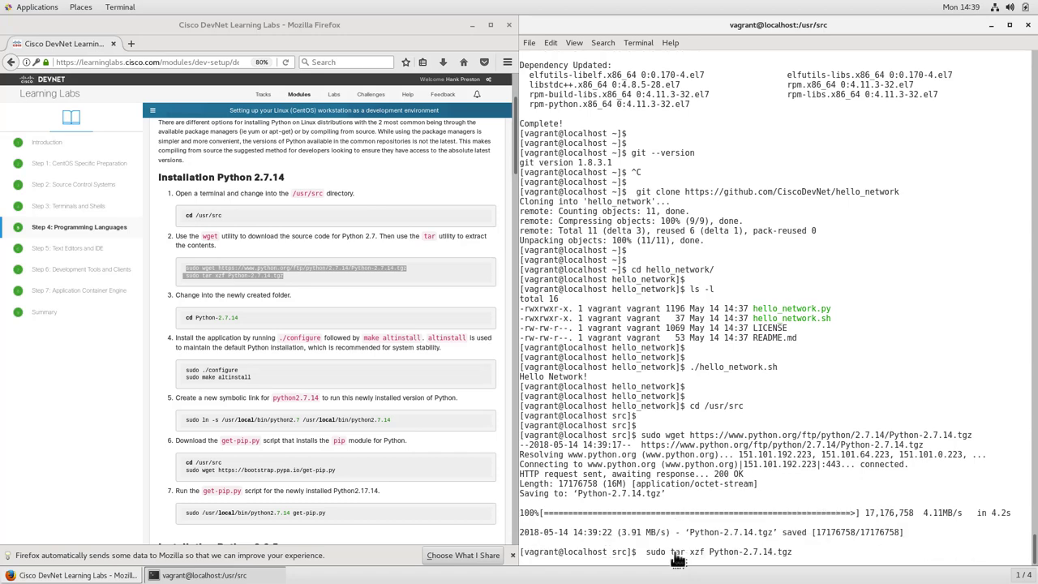
key(Return)
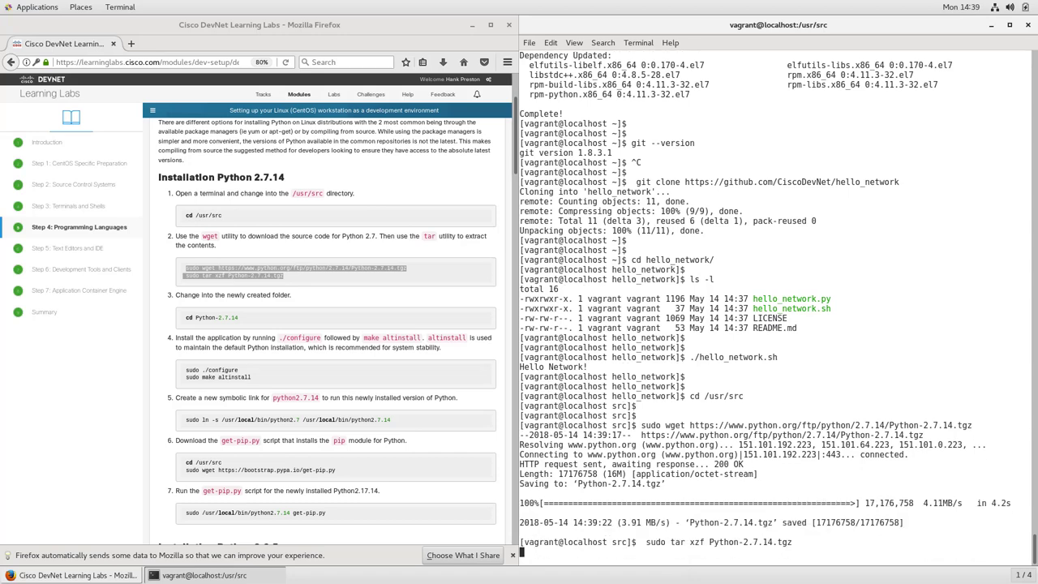
key(Return)
Step: List the contents of /usr/src with ls -l and change into the extracted Python-2.7.14 directory
text(ls -l)
key(Return)
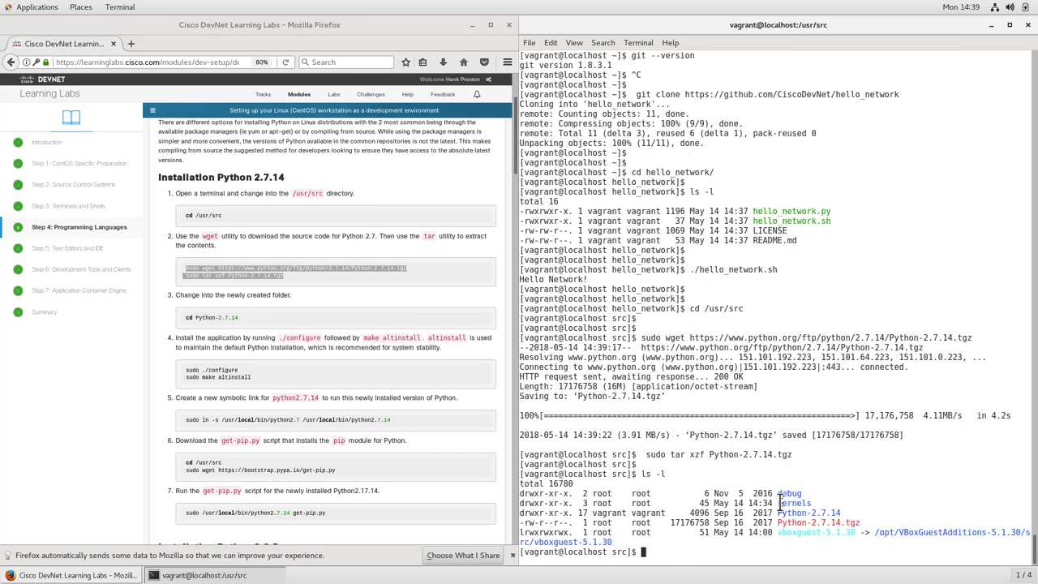
drag(777, 512, 838, 512)
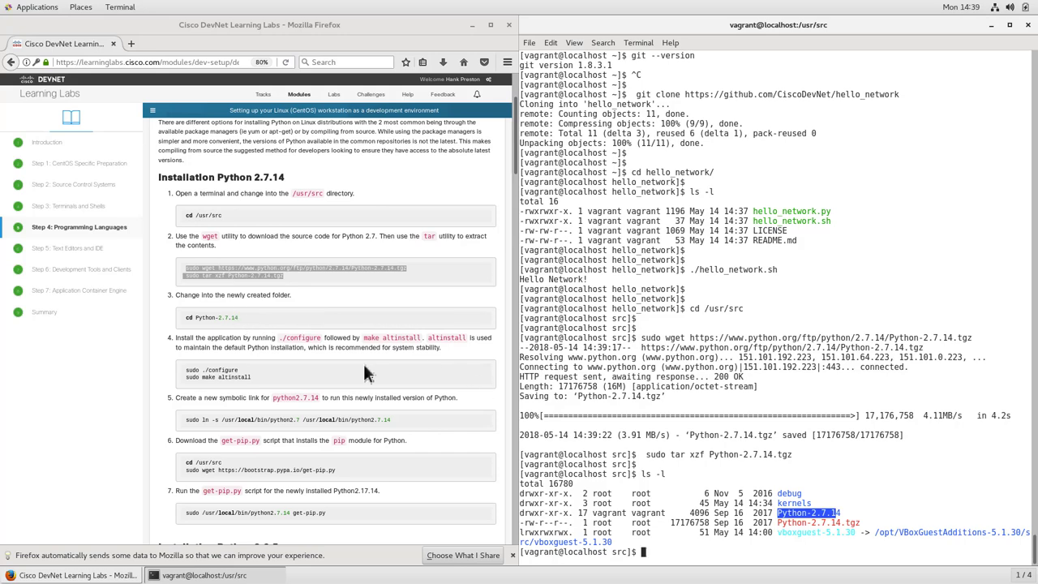
text(cd Python-2.7.14/)
key(Return)
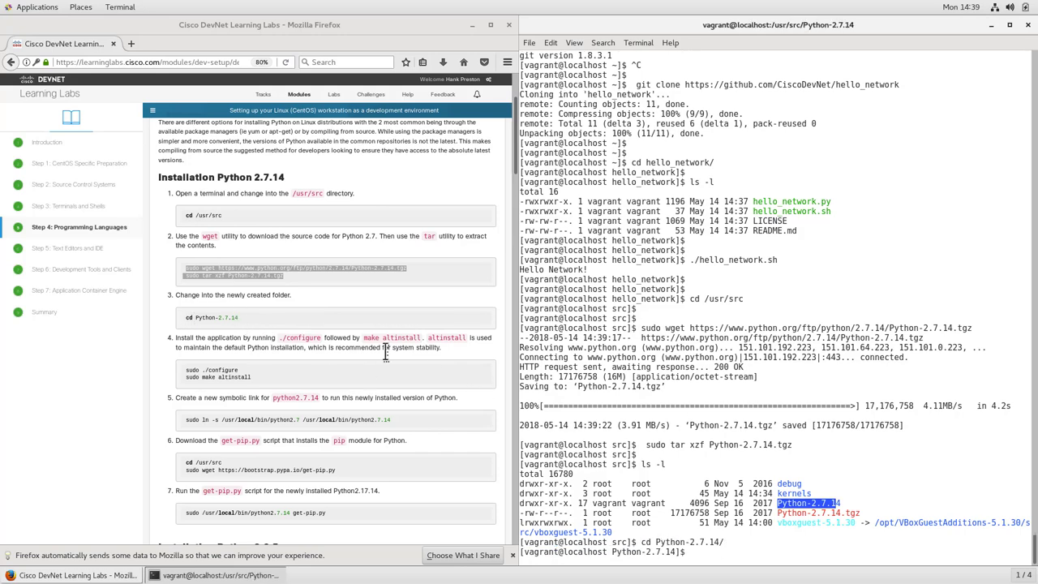
key(Return)
key(Return)
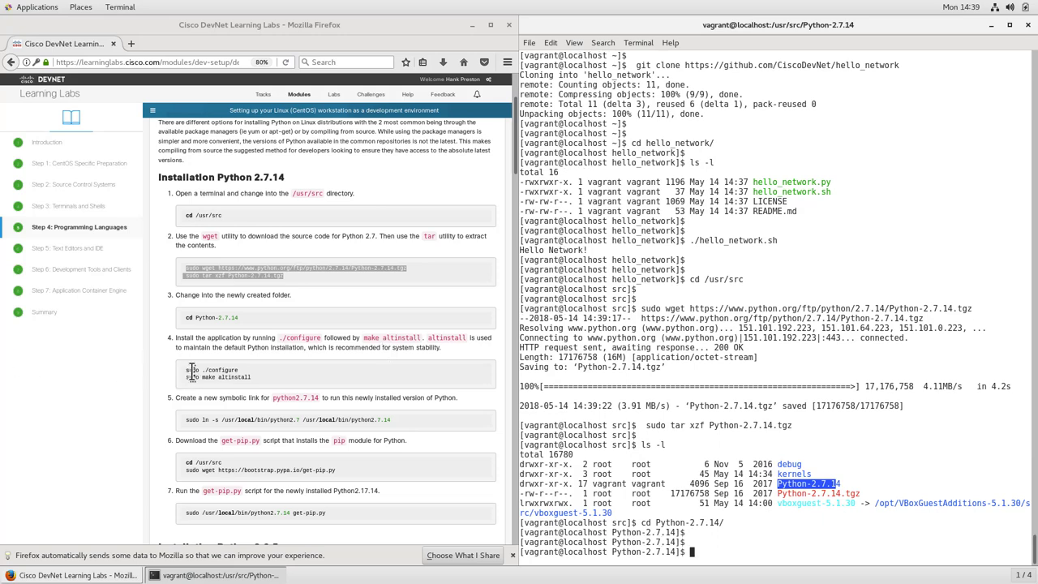
Step: Build and install Python 2.7.14 by running the lab's sudo ./configure and sudo make altinstall commands in the terminal
click(183, 370)
drag(183, 371, 224, 372)
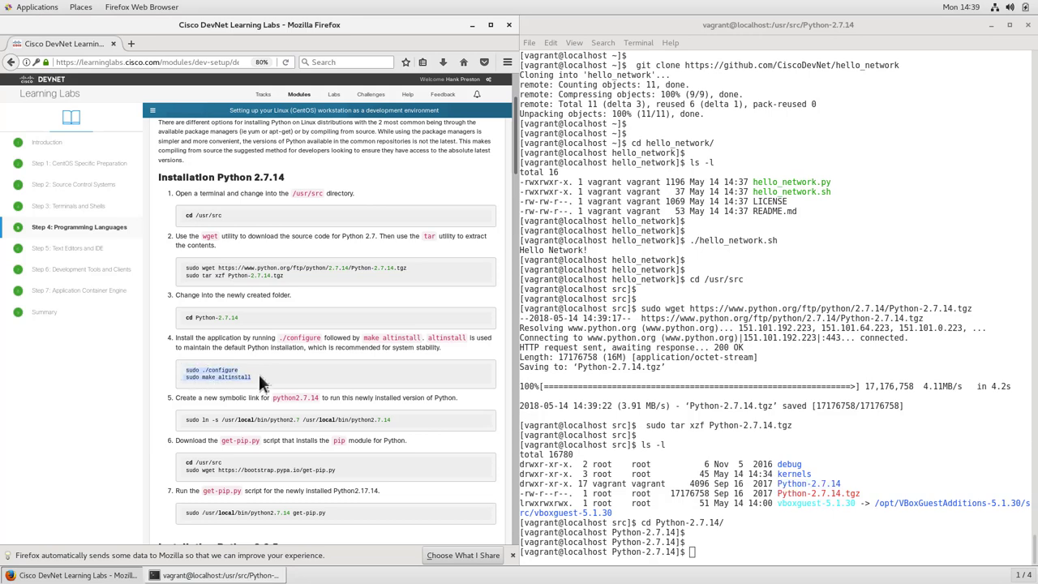
click(715, 548)
middle_click(715, 548)
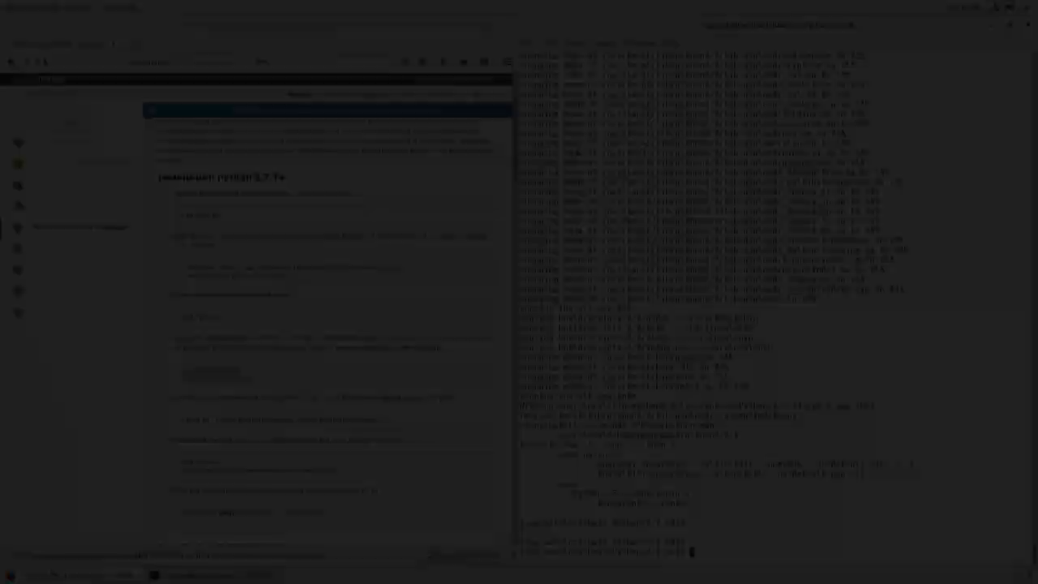
key(Return)
key(Return)
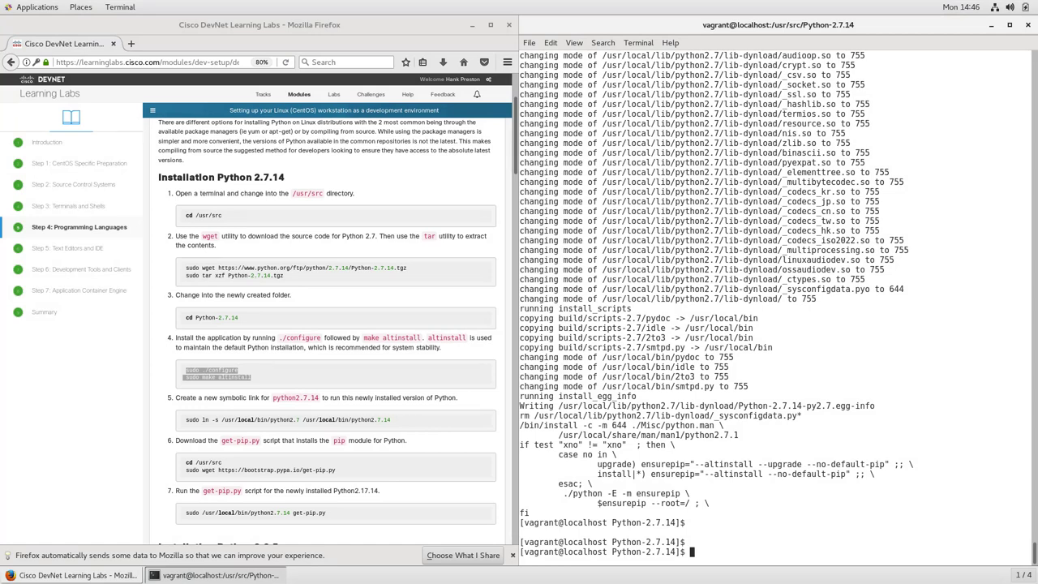
key(Return)
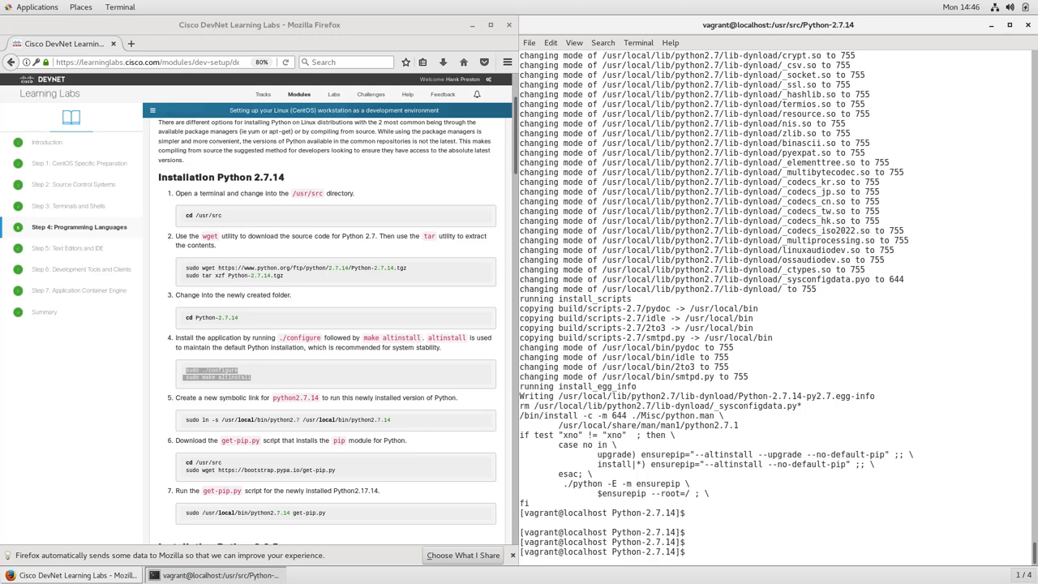
Step: List the installed Python binaries with ls -l /usr/local/bin/python* and highlight the path of python2.7
text(ls -l /usr/local/bin/)
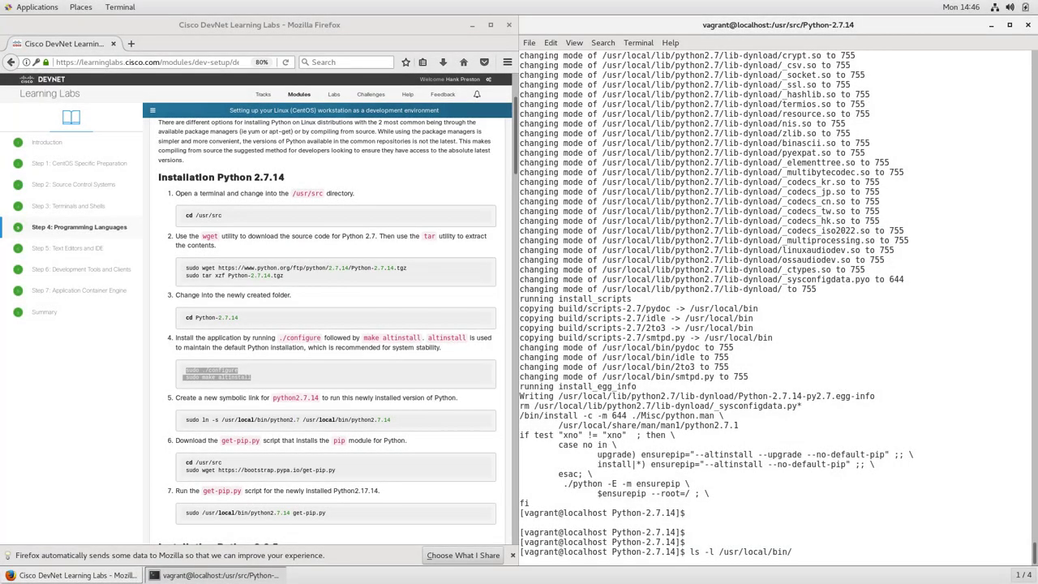
text(python*)
key(Return)
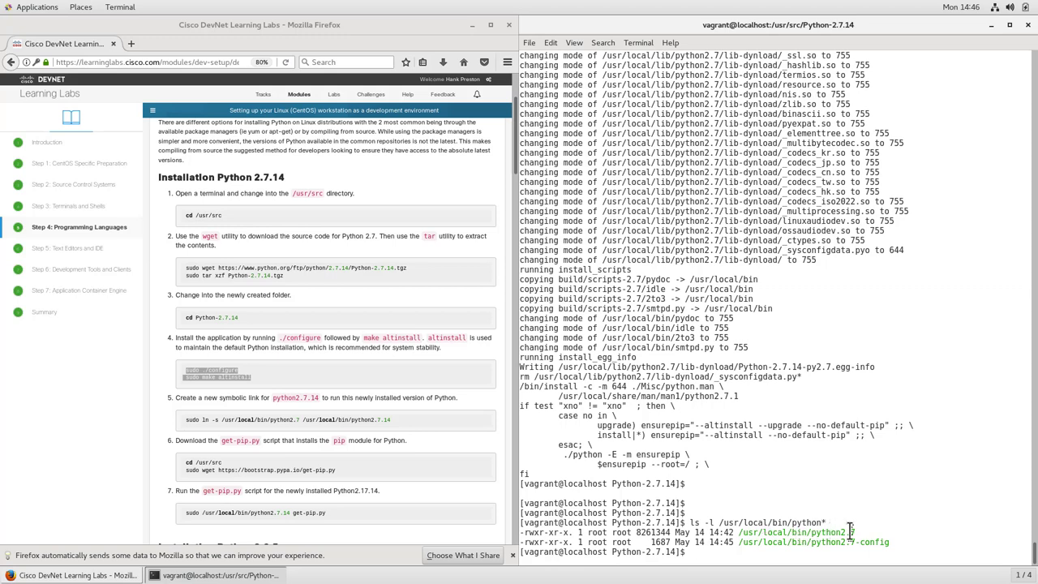
drag(739, 532, 856, 529)
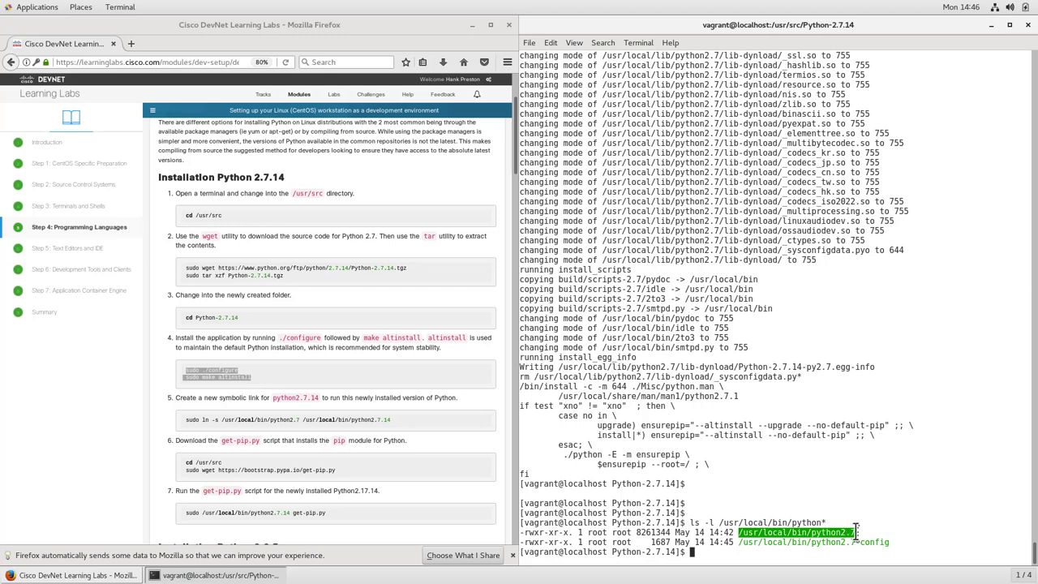
Step: Check the version of the newly installed interpreter with /usr/local/bin/python2.7 -V and highlight its output
middle_click(855, 529)
text(-V)
key(Return)
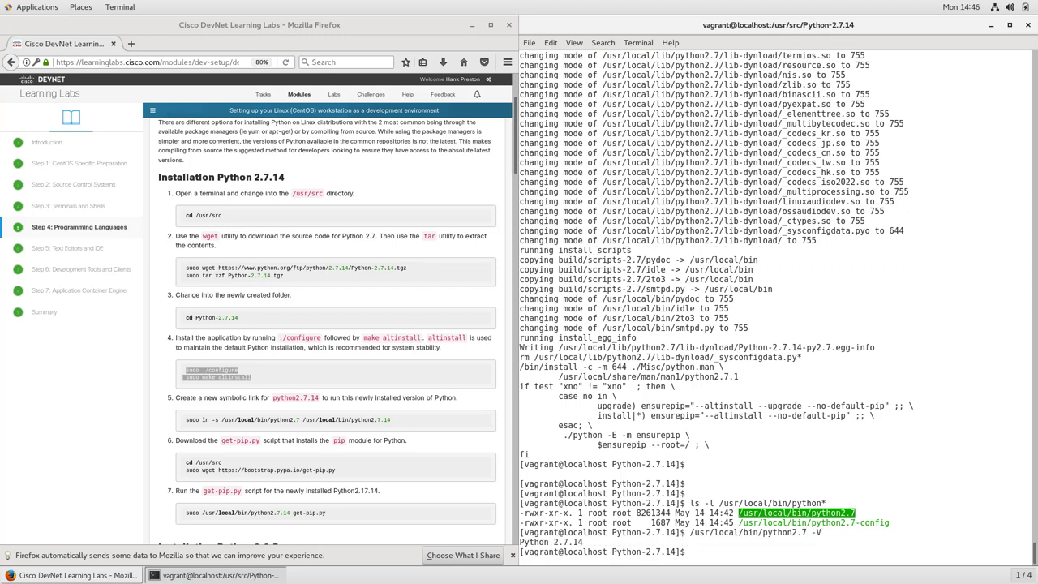
drag(585, 542, 522, 541)
click(672, 547)
key(Return)
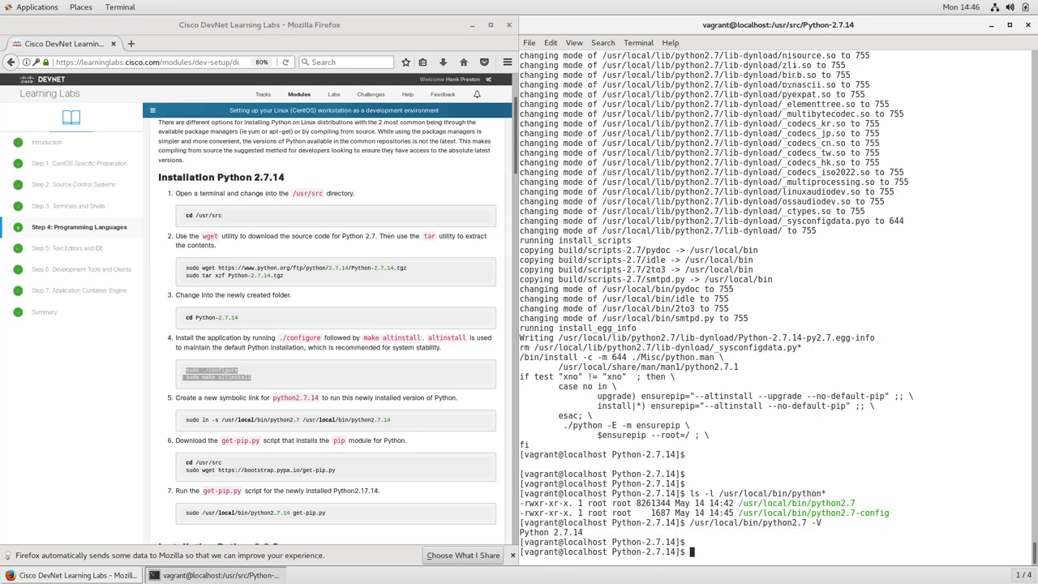
Step: Check the version of the system's default Python with python -V
key(Return)
text(python -V)
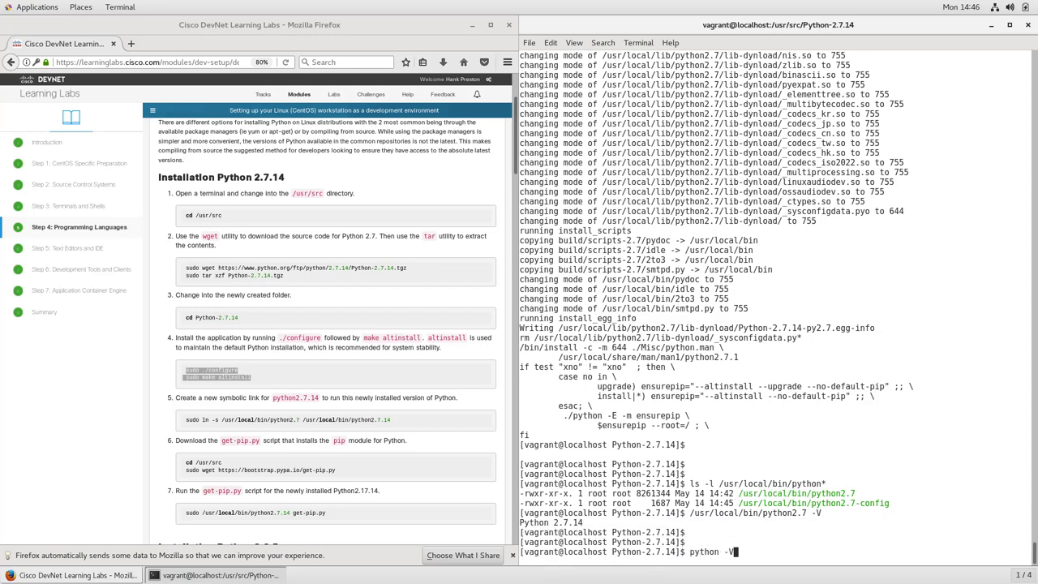
key(Return)
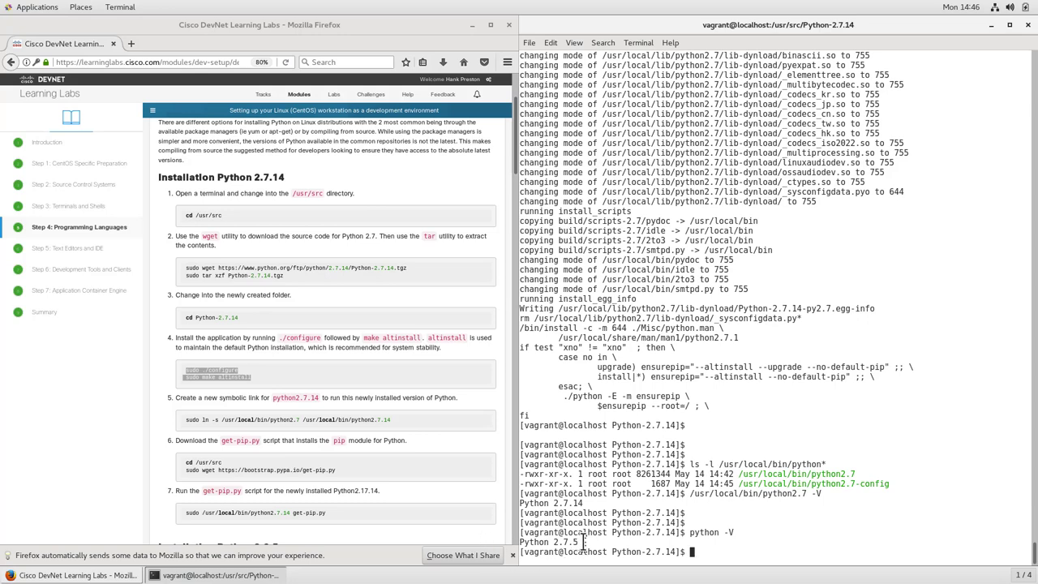
key(Return)
key(Return)
Step: Reuse the previous version command as python2.7 -V to check which interpreter python2.7 runs
key(Up)
key(Left)
key(Left)
key(Left)
text(2.7)
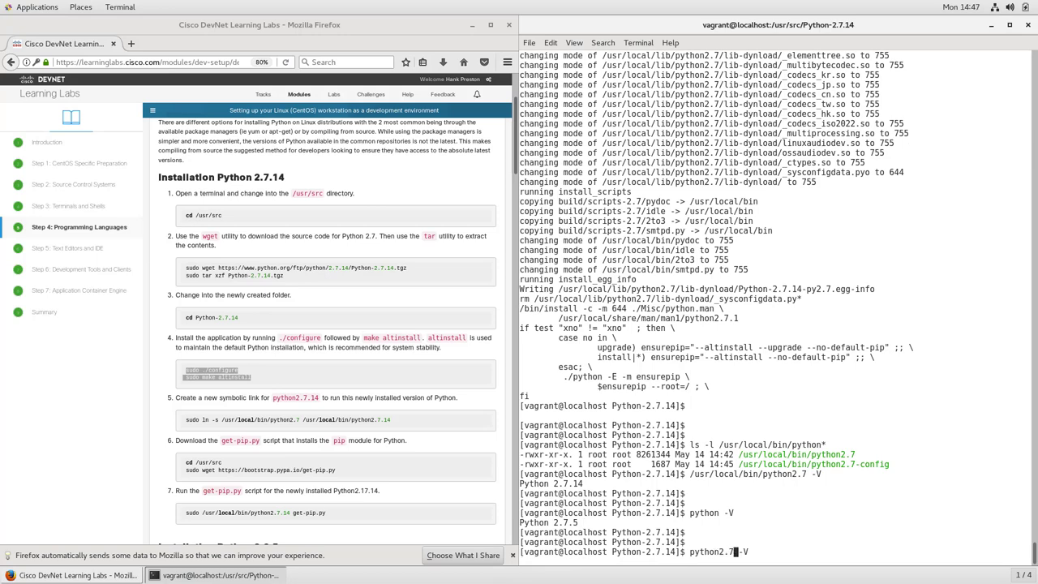
key(Return)
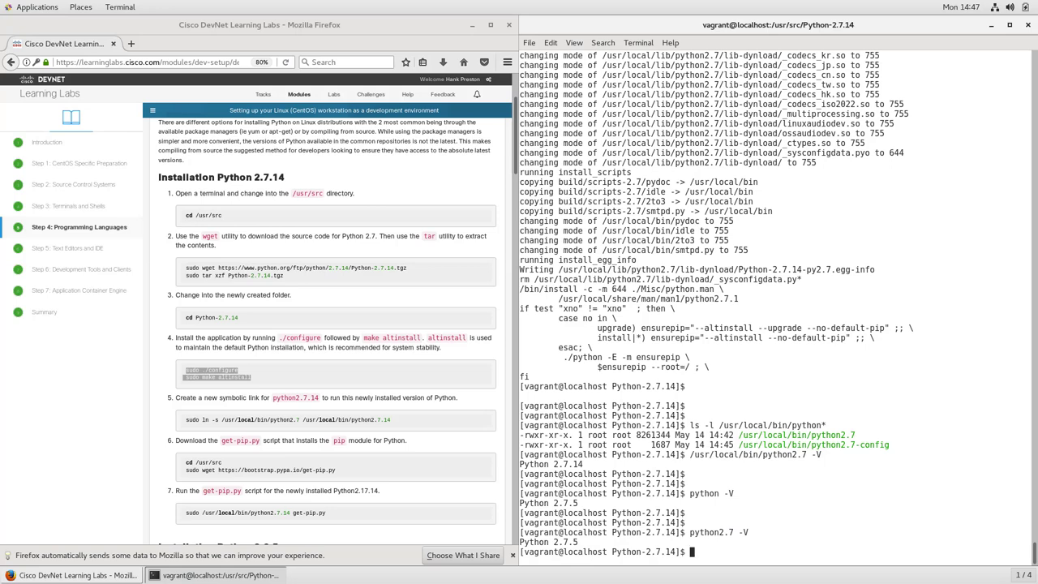
key(Return)
key(Return)
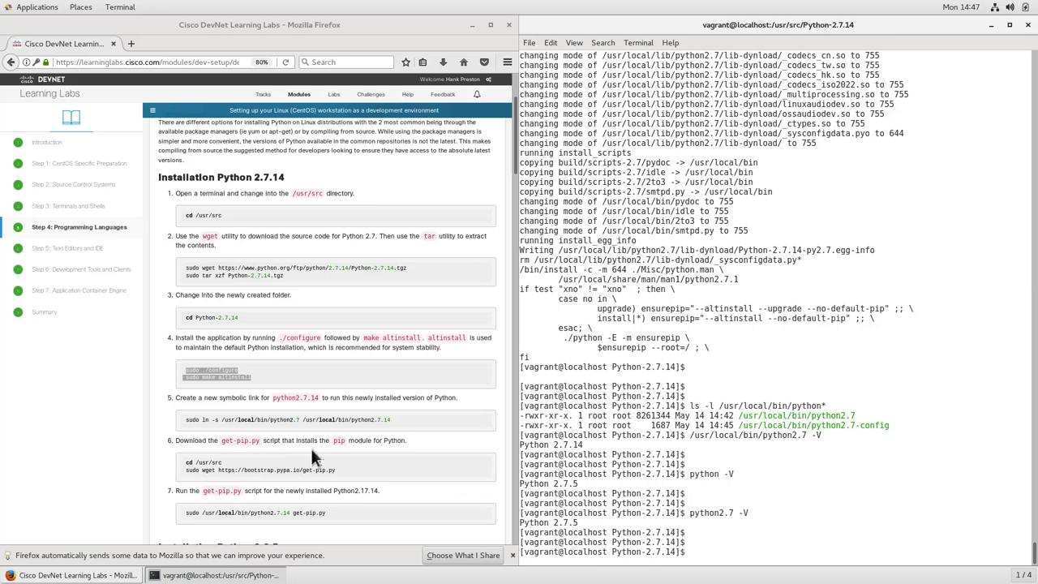
Step: Create the symbolic link /usr/local/bin/python2.7.14 pointing to /usr/local/bin/python2.7 with the lab's sudo ln -s command
click(206, 422)
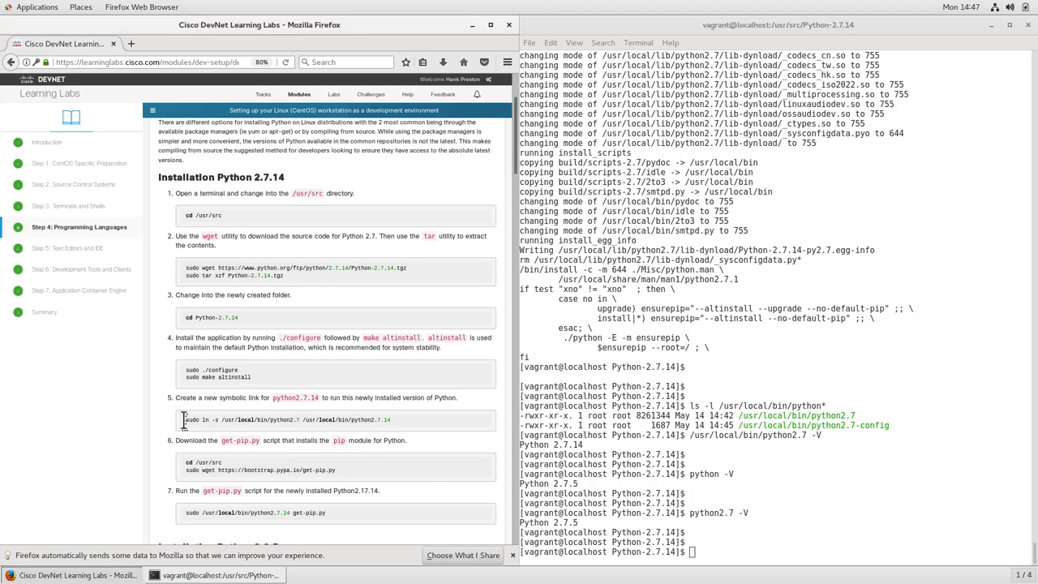
drag(185, 419, 395, 422)
key(ctrl+c)
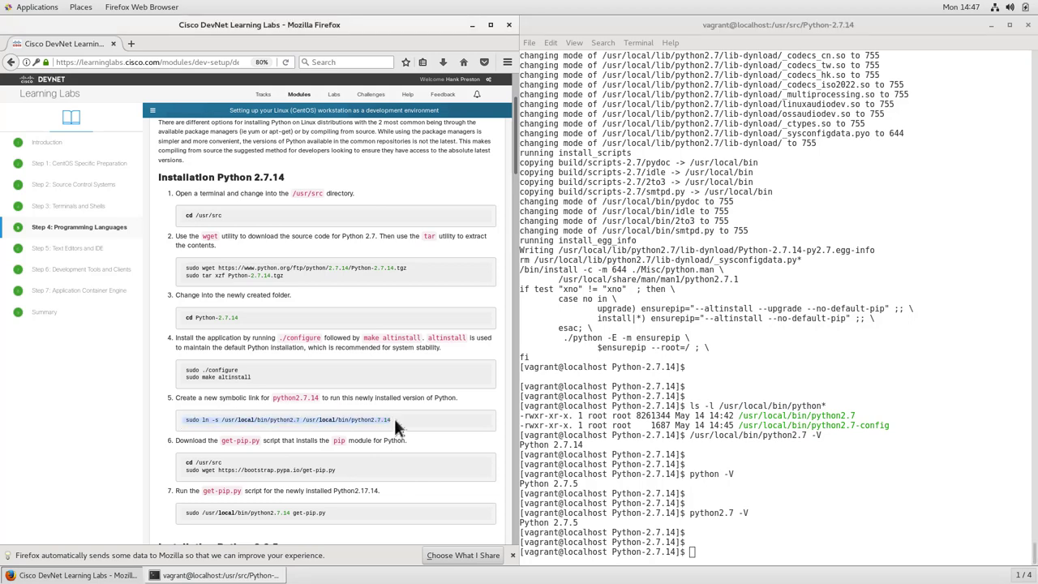
click(685, 542)
middle_click(691, 542)
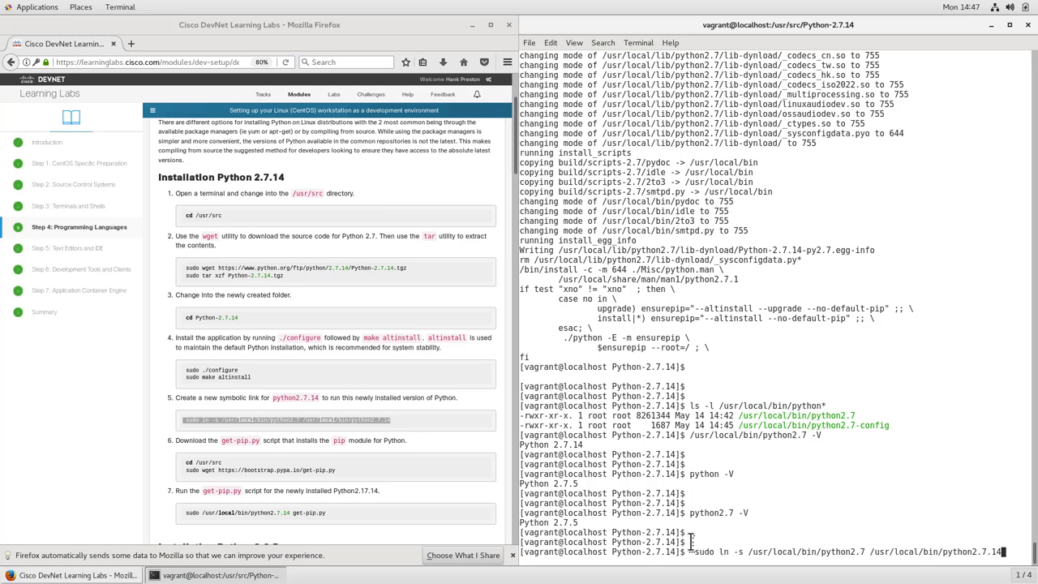
key(Return)
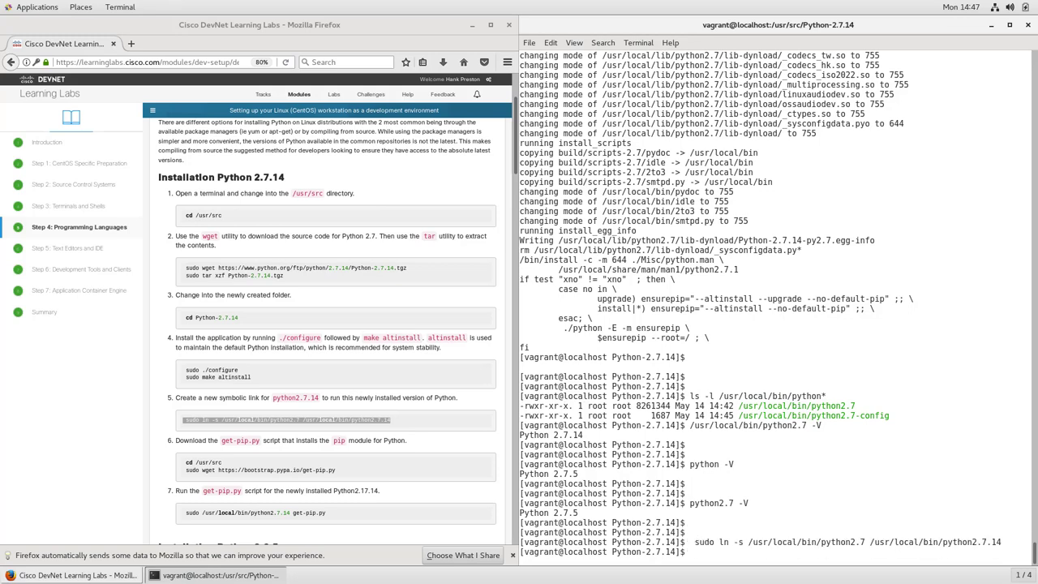
Step: Verify the new symbolic link with python2.7.14 -V and highlight the version output
key(Return)
key(Return)
key(Return)
text(python2.7.14 -V)
key(Return)
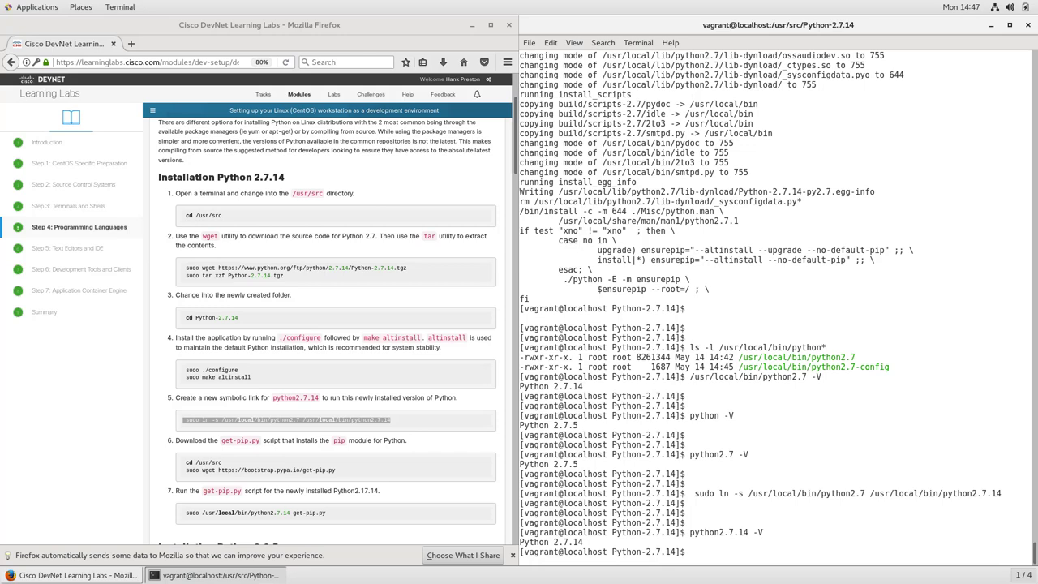
drag(583, 543, 519, 545)
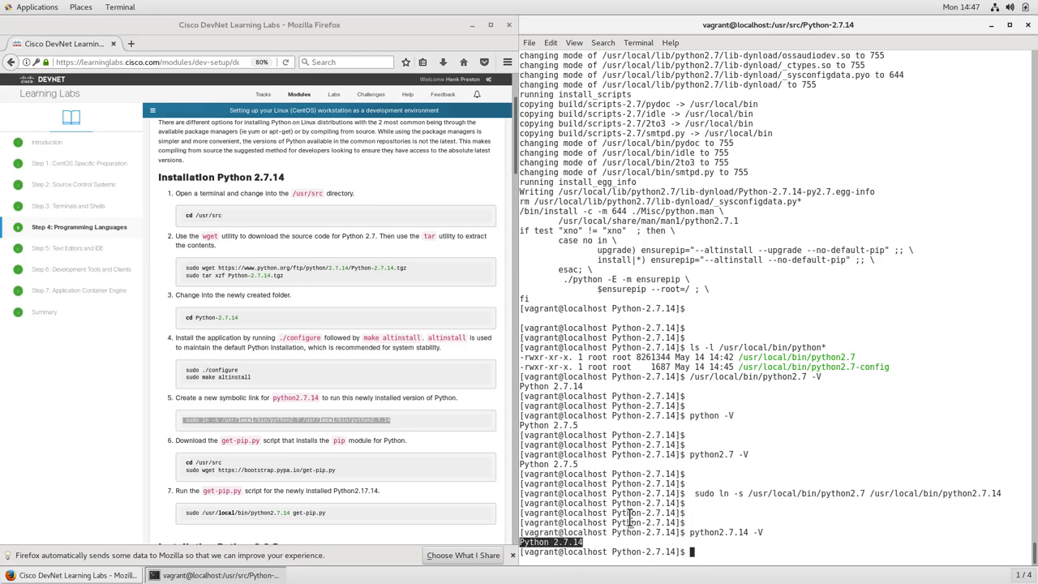
key(Return)
key(Return)
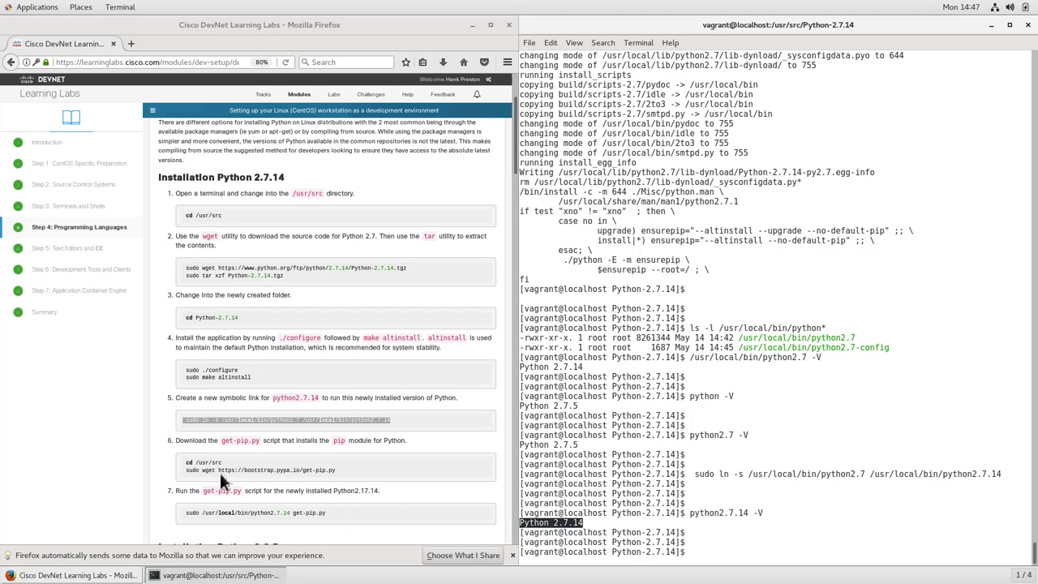
click(185, 464)
click(185, 464)
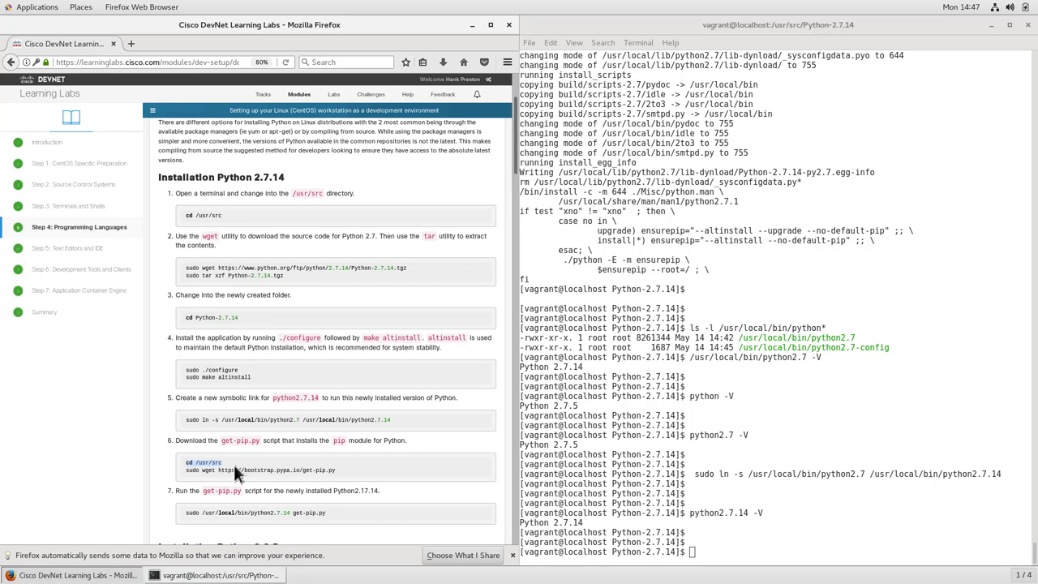
drag(328, 469, 340, 473)
key(ctrl+c)
click(711, 542)
key(Return)
key(Return)
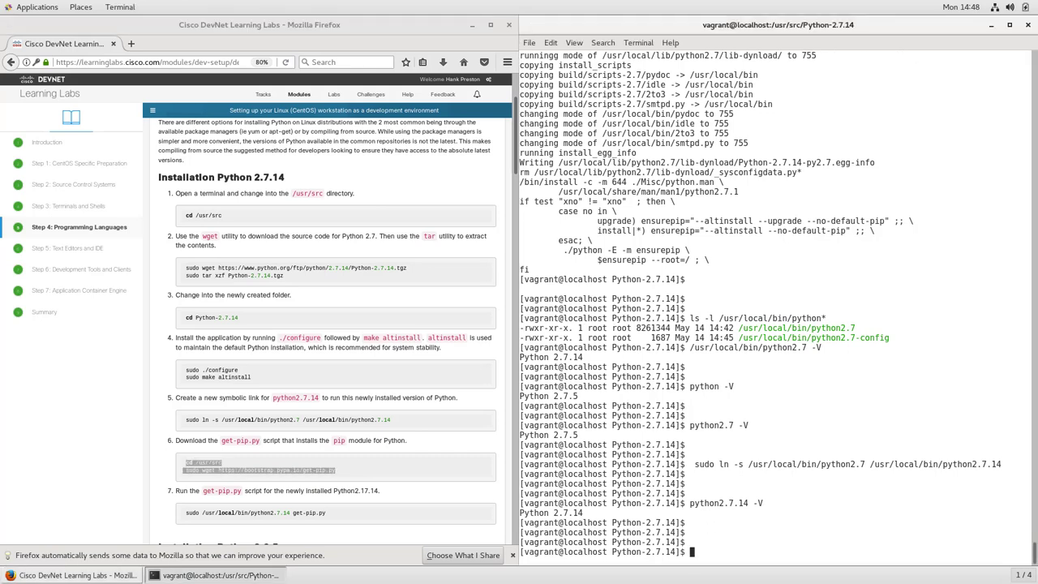
key(ctrl+shift+v)
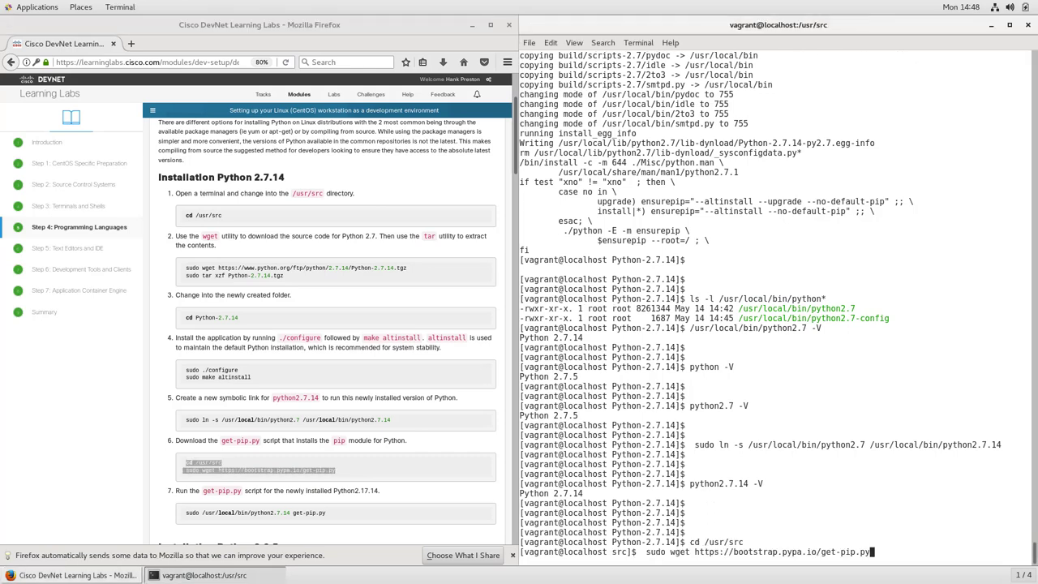
key(Return)
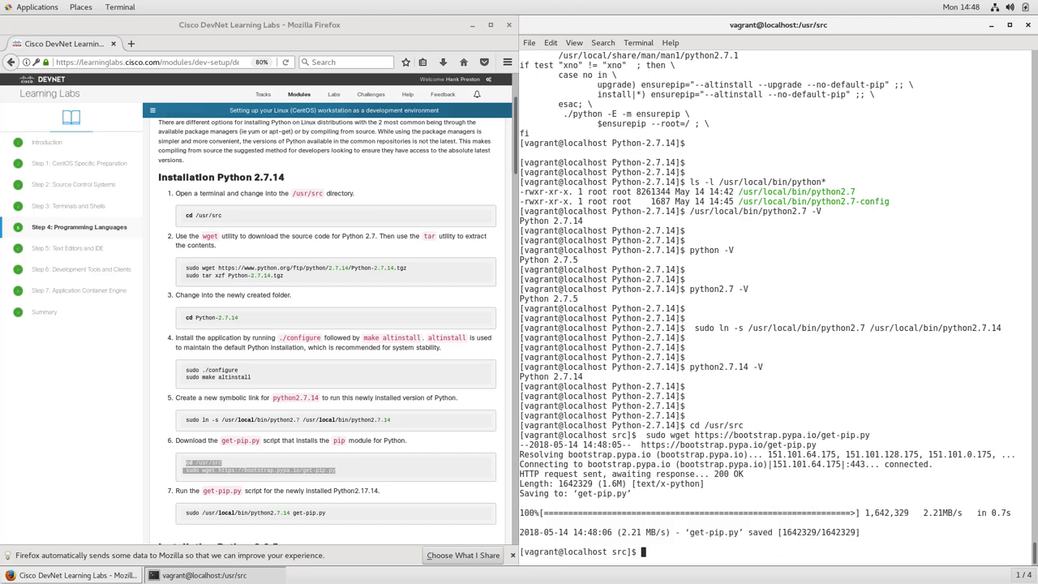
Step: List the contents of /usr/src with ls -l and highlight the get-pip.py entry
key(Return)
key(Return)
text(ls -l)
key(Return)
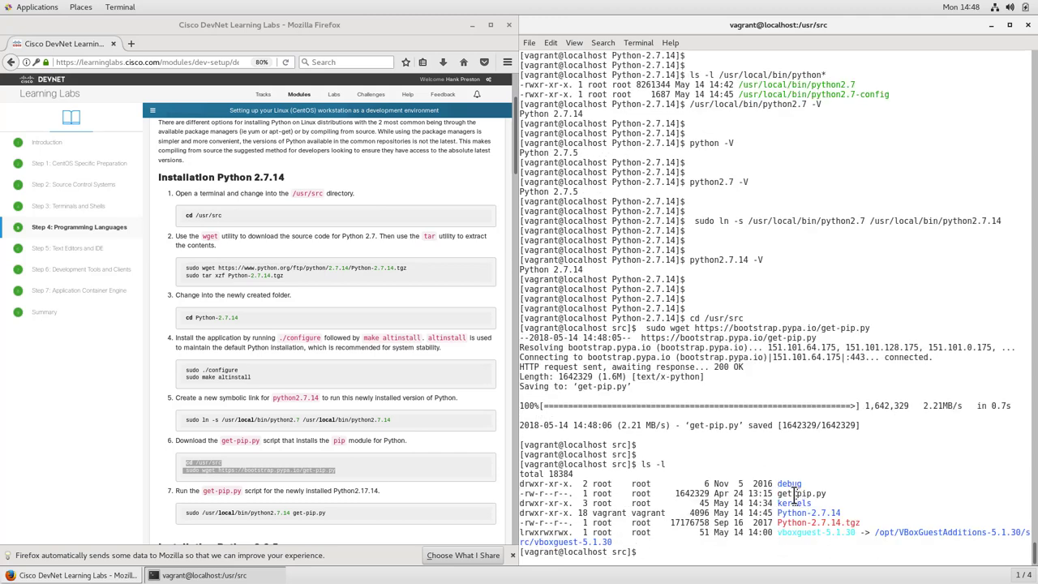
drag(777, 494, 833, 495)
click(836, 490)
Step: Install pip for Python 2.7.14 by running the lab's sudo /usr/local/bin/python2.7.14 get-pip.py command
click(190, 513)
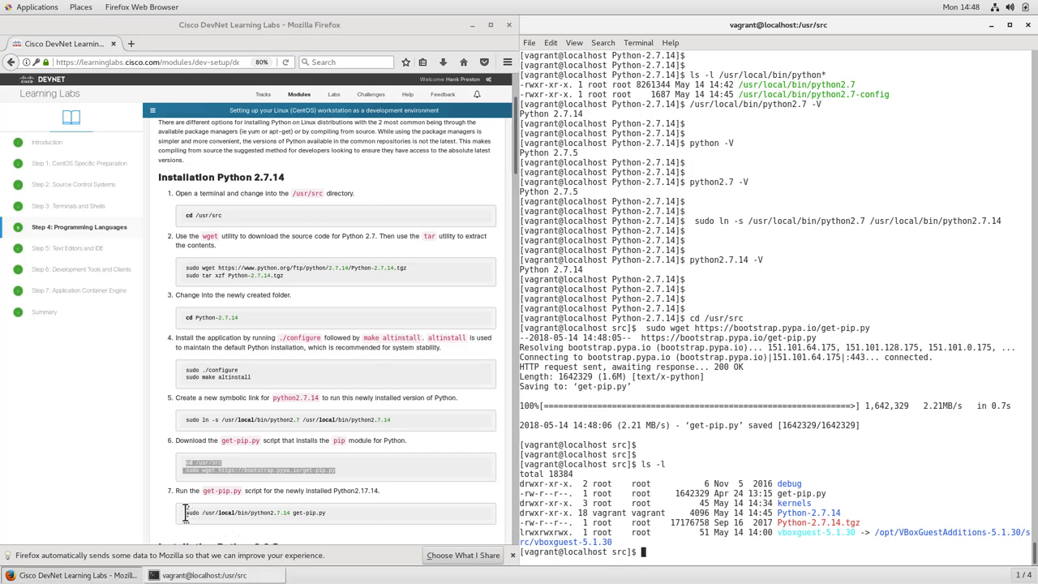
drag(309, 517, 327, 520)
key(ctrl+c)
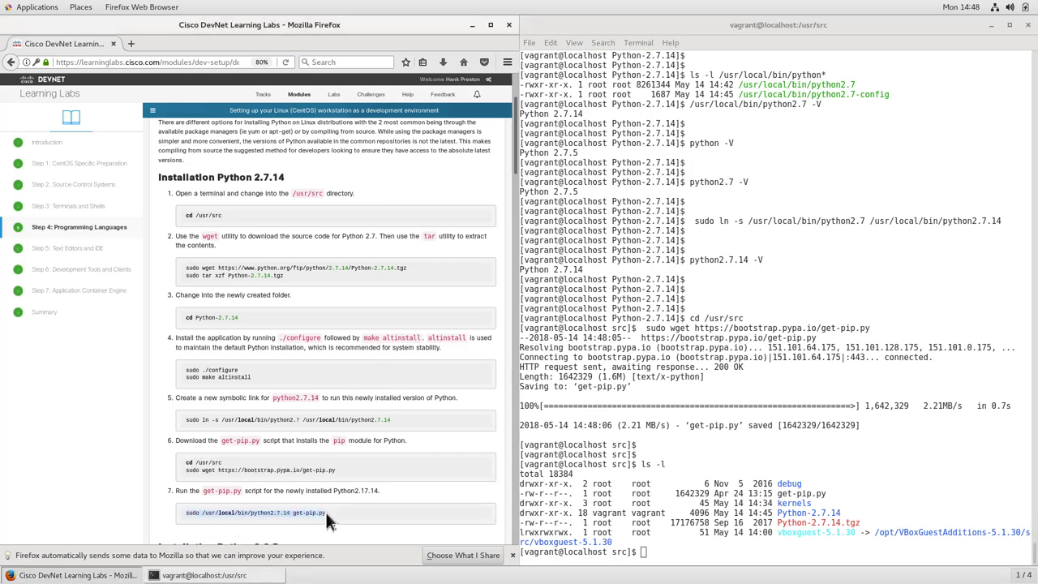
click(677, 556)
middle_click(678, 557)
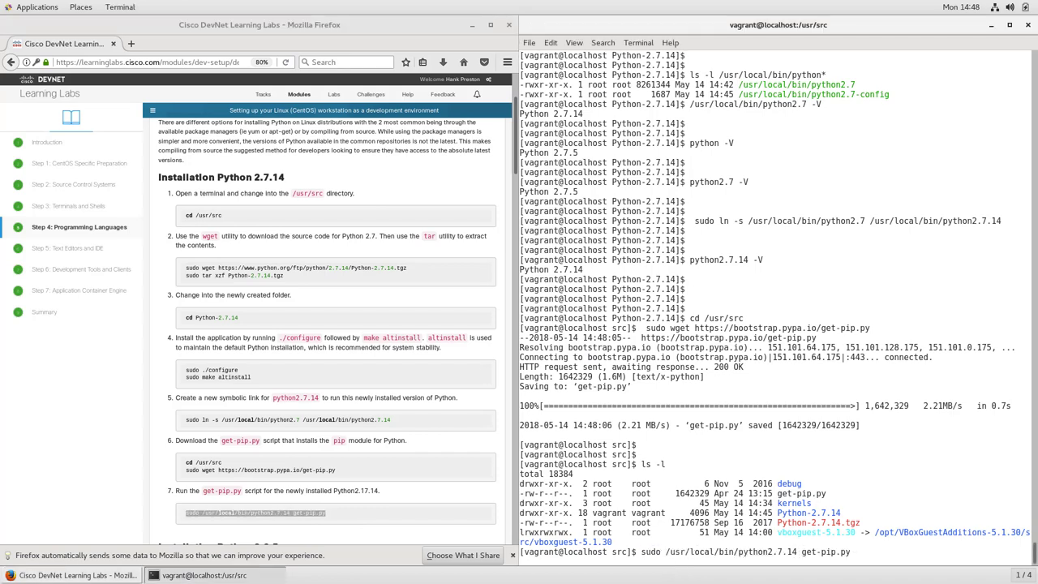
key(Return)
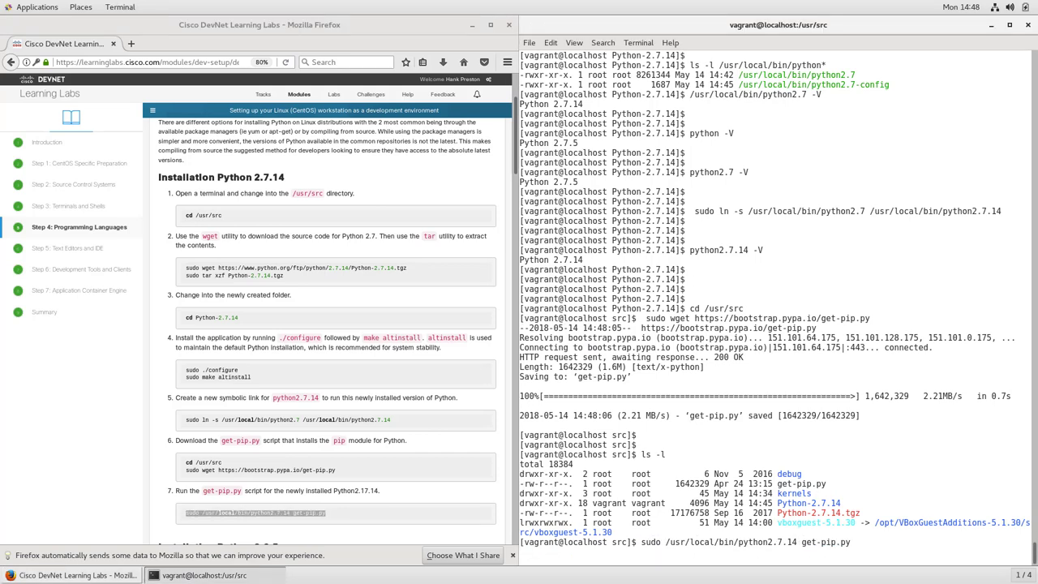
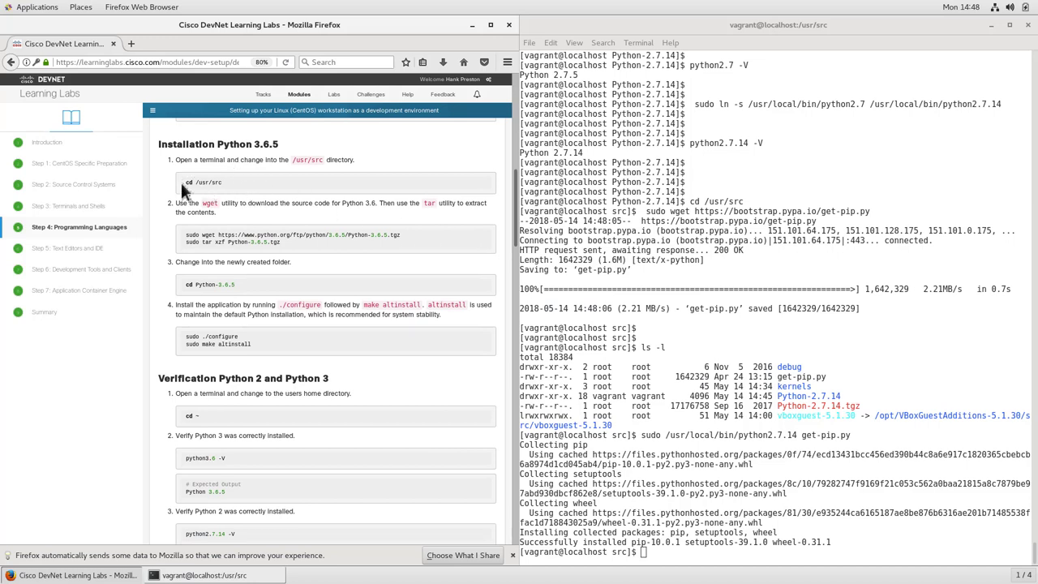
Step: Run the lab's cd /usr/src command to start the Python 3.6.5 installation from the source directory
drag(182, 182, 223, 184)
key(ctrl+c)
click(746, 454)
key(Return)
key(Return)
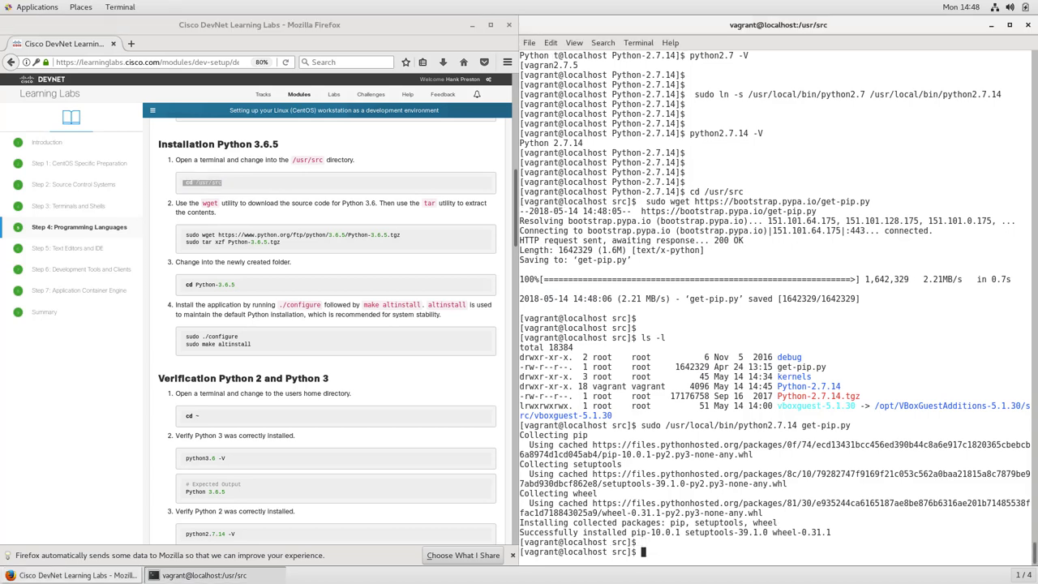
key(ctrl+shift+v)
key(Return)
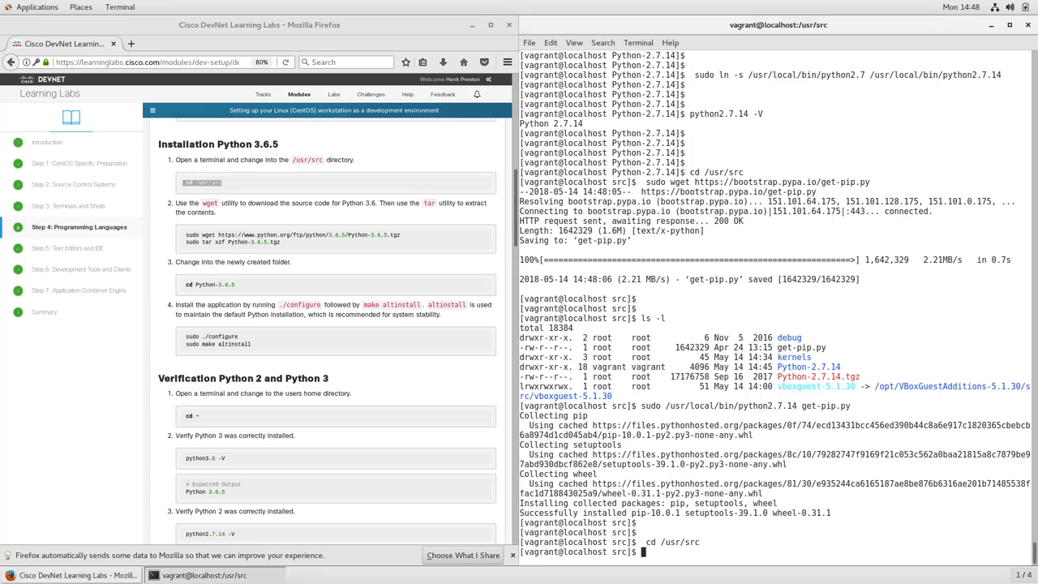
key(Return)
key(Return)
key(Return)
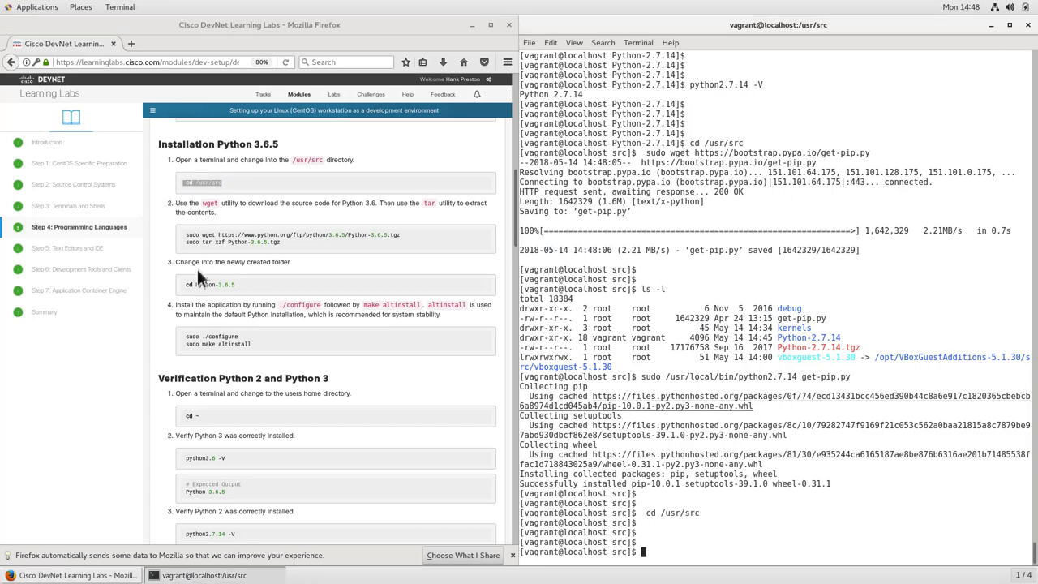
Step: Download Python-3.6.5.tgz from python.org and extract it with the lab's sudo wget and sudo tar xzf commands
click(184, 237)
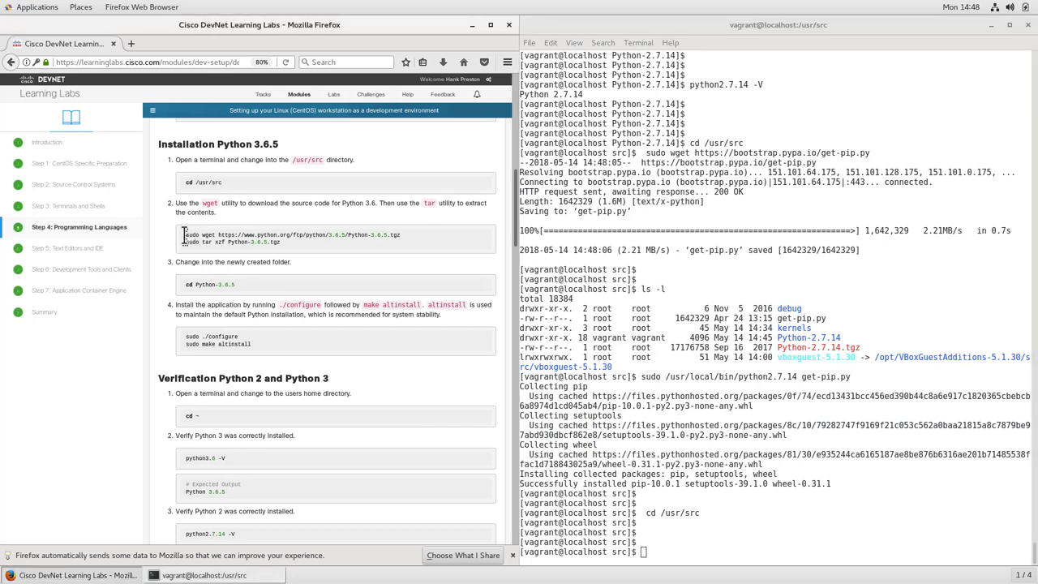
drag(184, 235, 286, 251)
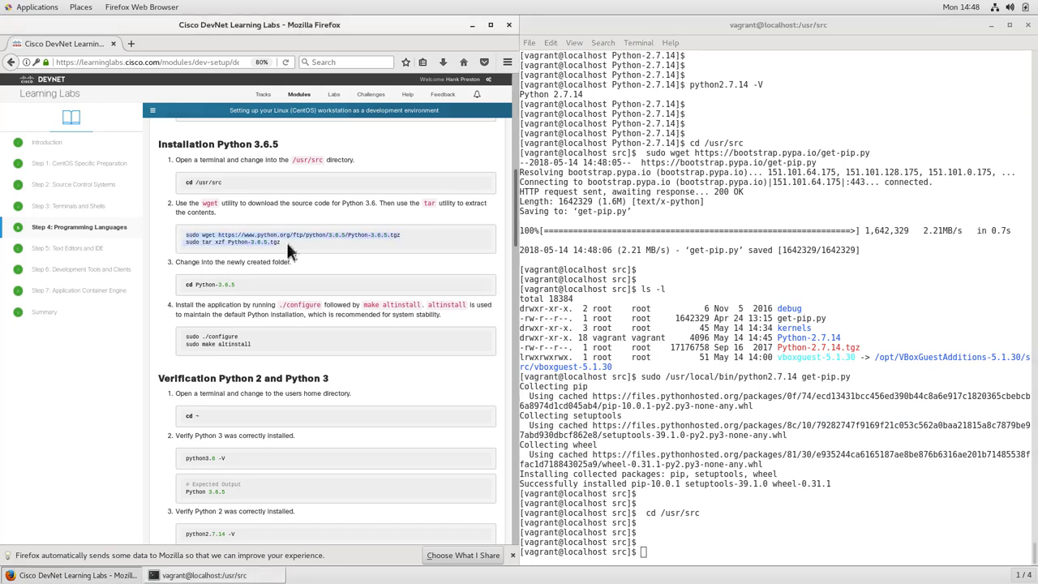
click(706, 552)
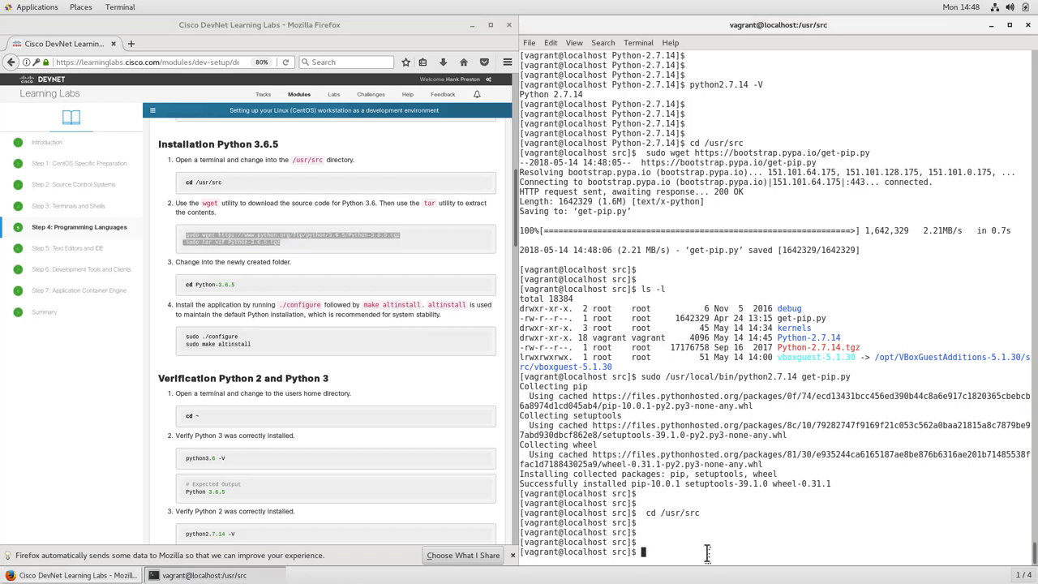
middle_click(707, 551)
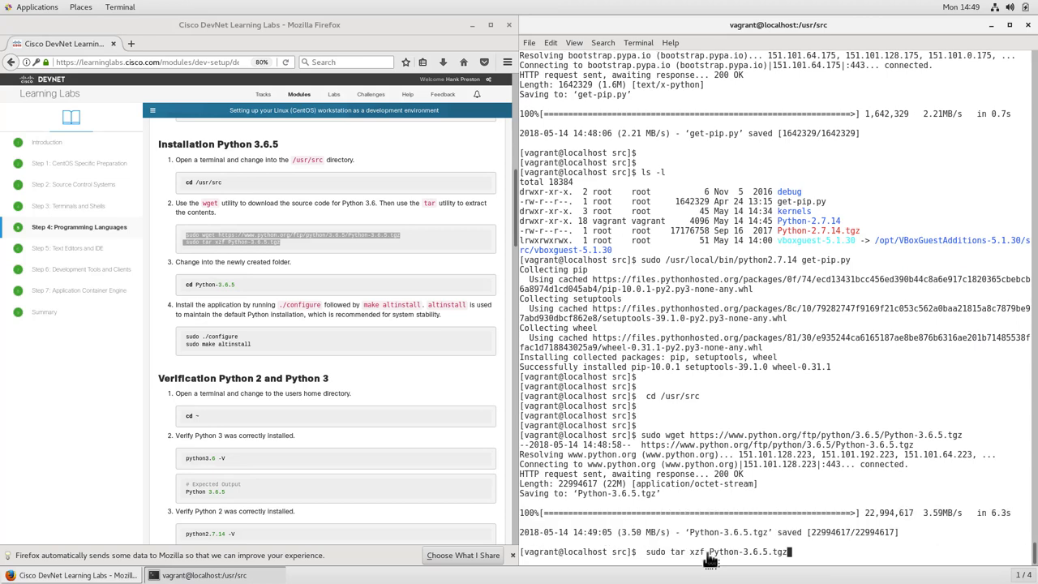
key(Return)
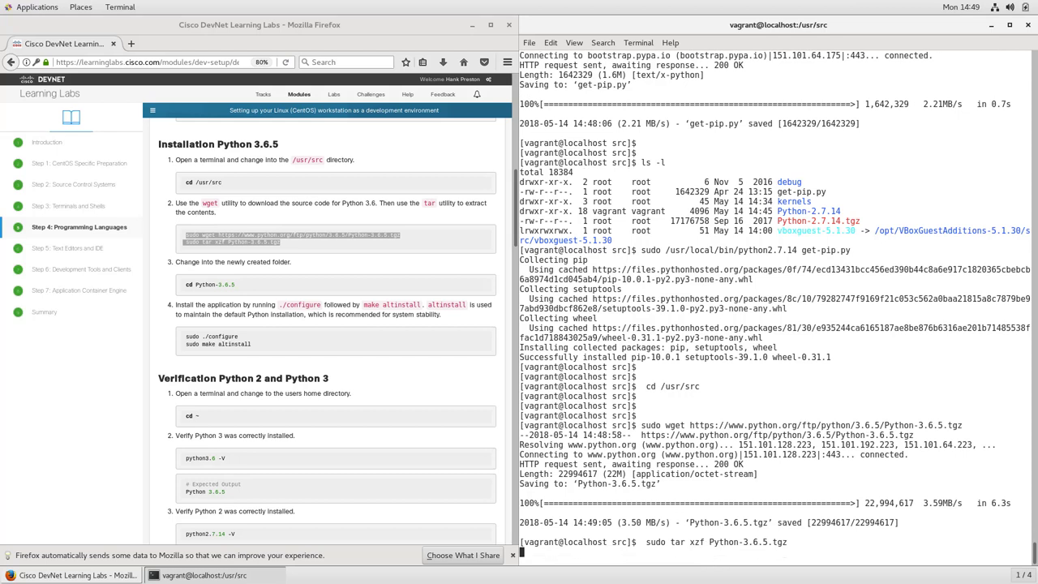
Step: List /usr/src with ls -l and highlight the extracted Python-3.6.5 folder
key(Return)
key(Return)
key(Return)
text(l s-l)
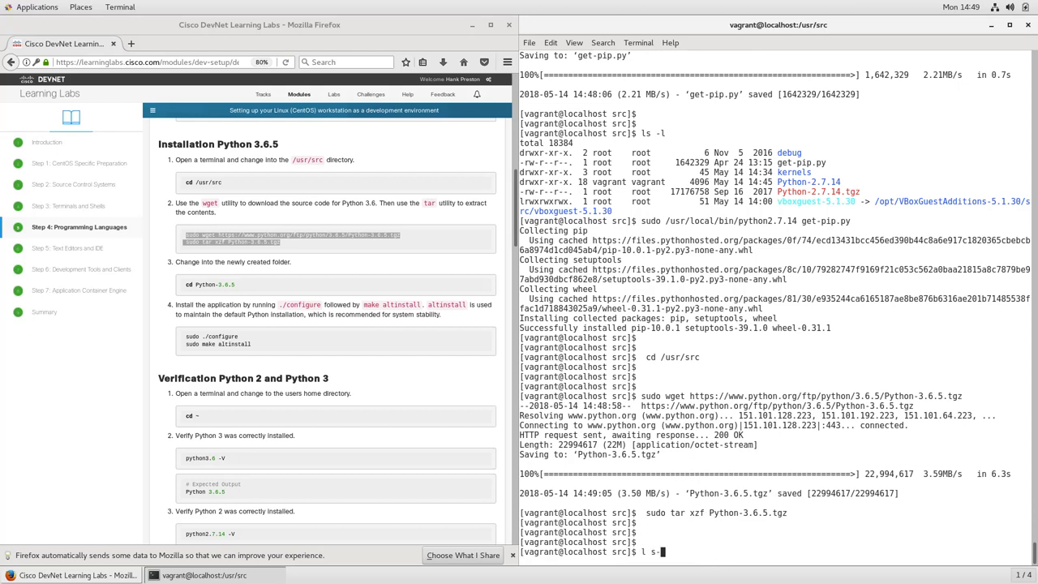
key(Return)
text(ls -l)
key(Return)
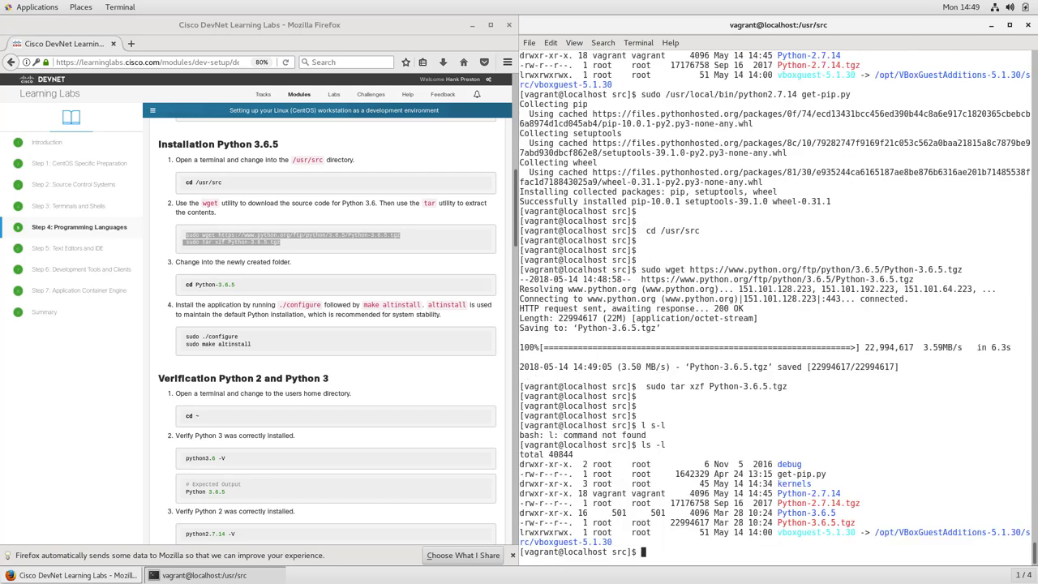
drag(776, 512, 837, 509)
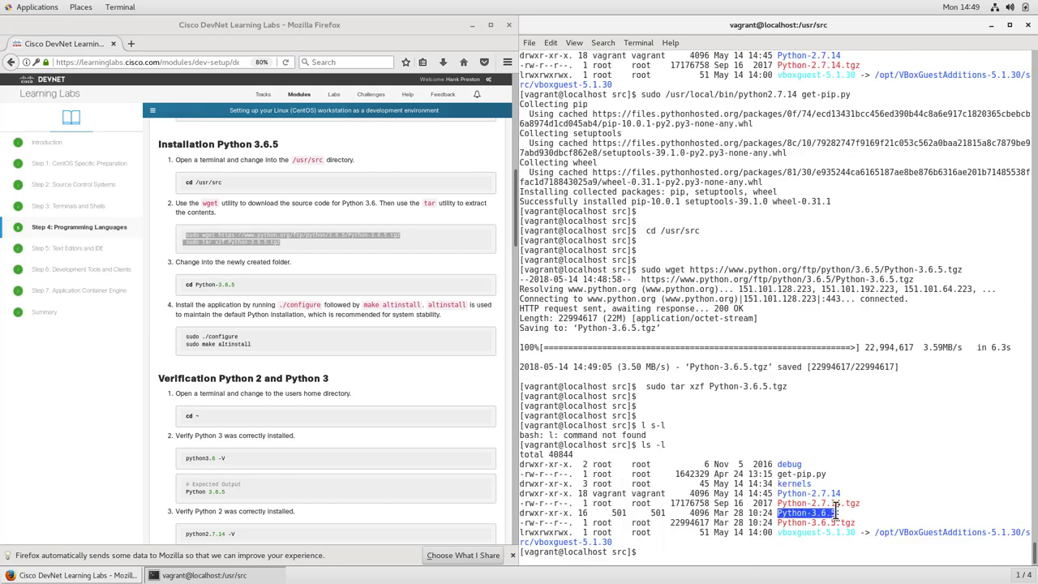
Step: Change into the extracted Python-3.6.5 directory
text(cd PYt)
key(BackSpace)
key(BackSpace)
text(yt)
key(Tab)
text(3.)
key(Tab)
text(/)
key(Return)
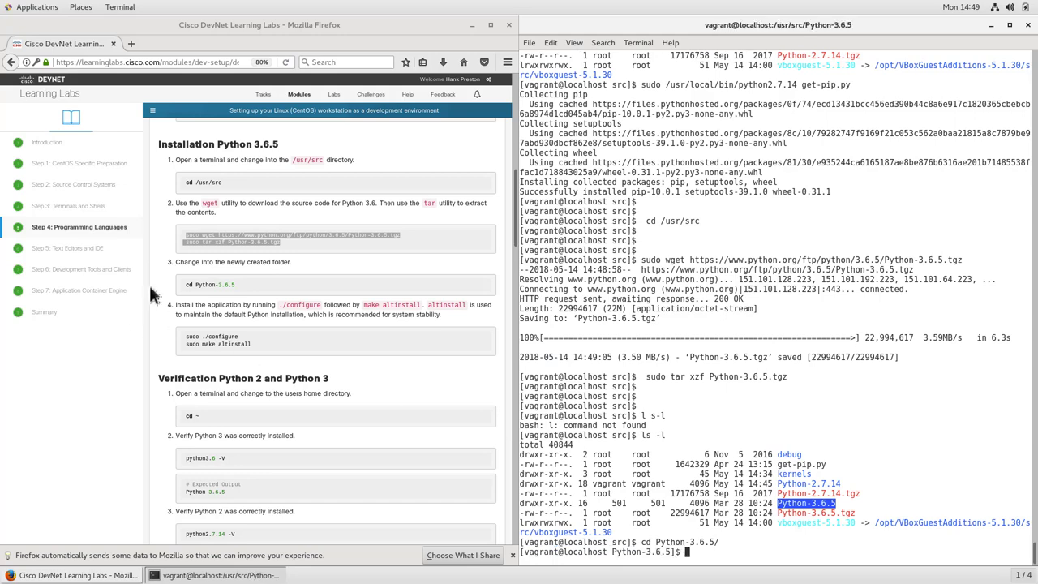
Step: Build and install Python 3.6.5 with the lab's sudo ./configure and sudo make altinstall commands
click(188, 284)
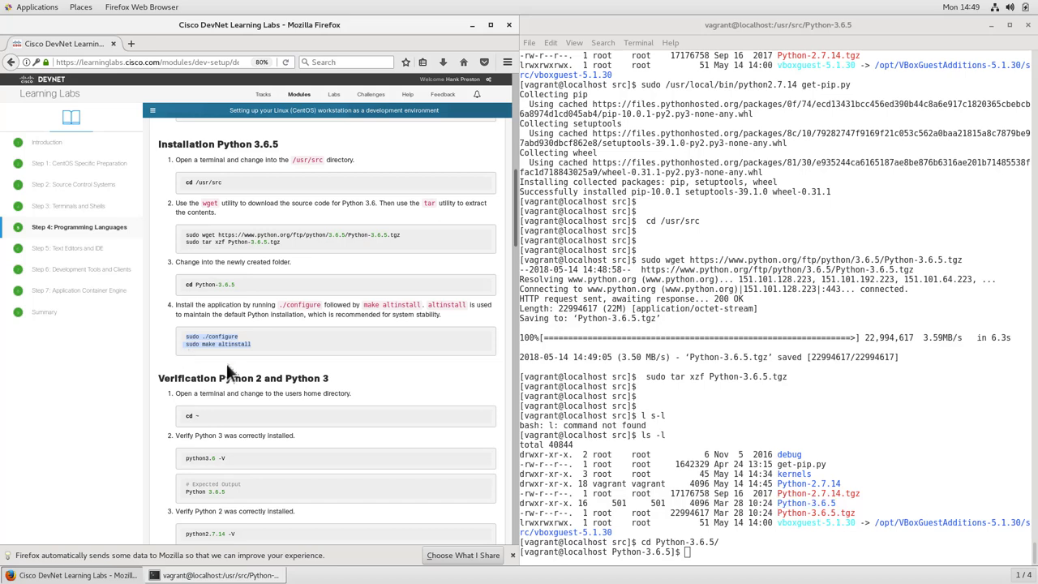
click(688, 552)
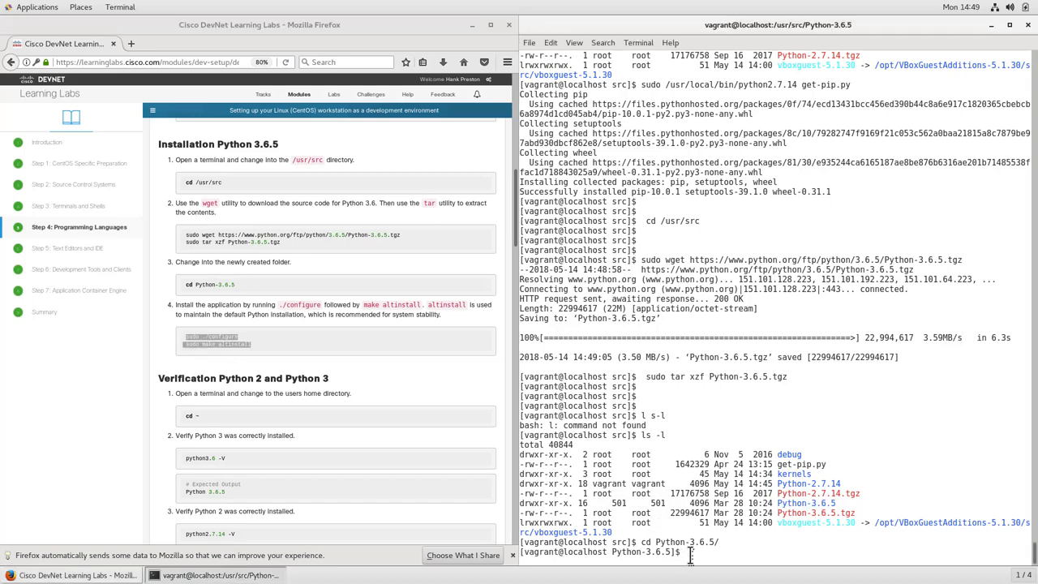
key(Return)
key(Return)
key(Return)
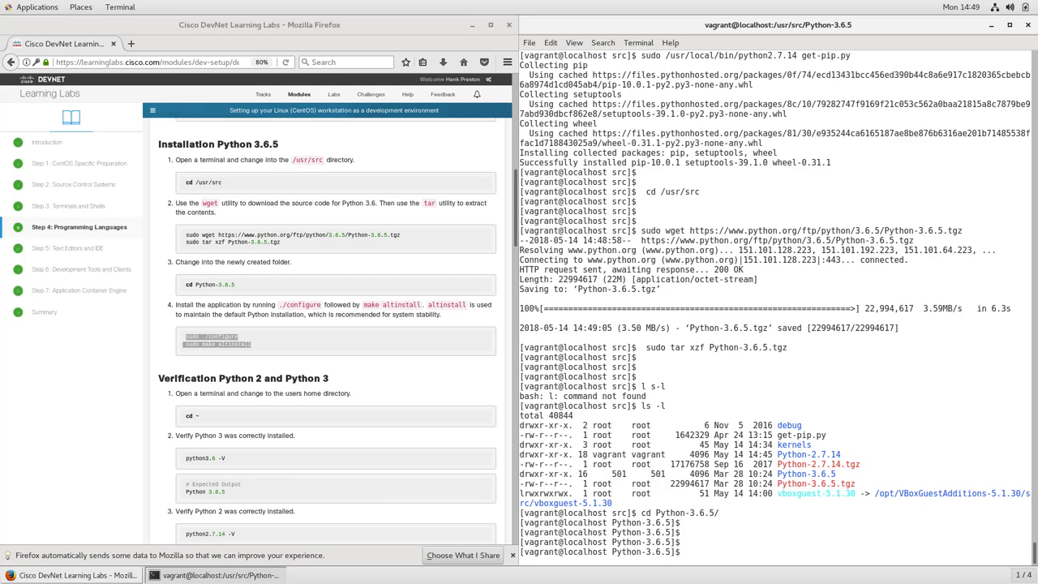
text(sudo ./configure)
key(Return)
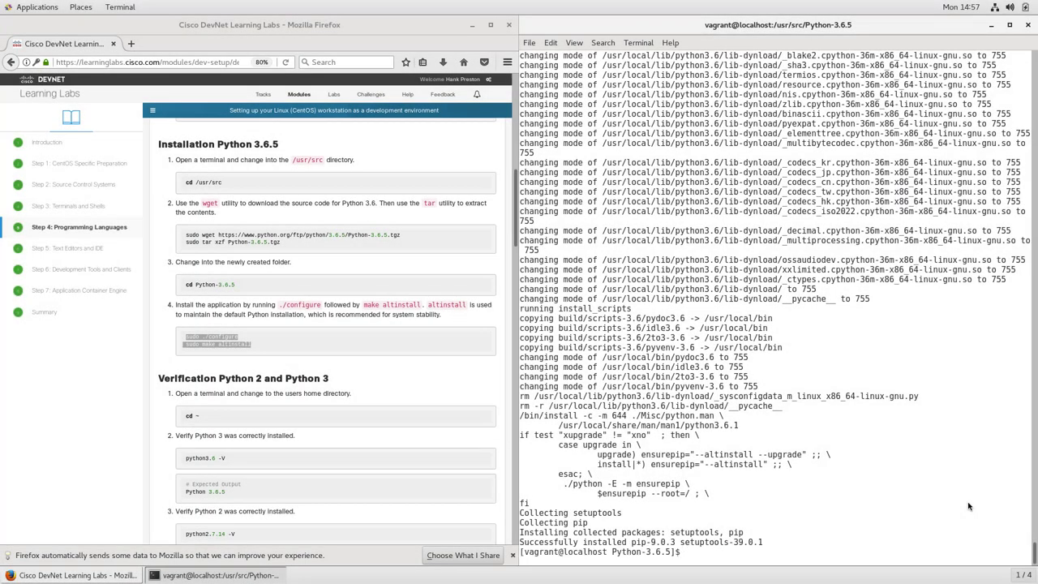
Step: Check the Python 3 version with python3 -V and python3.6 -V, and highlight the version output
key(Return)
key(Return)
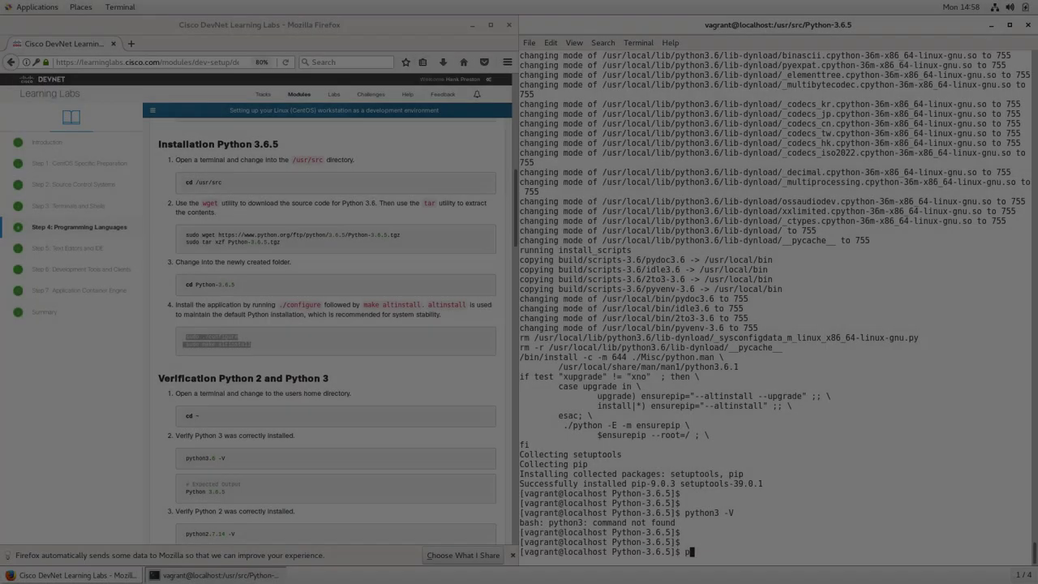
text(on3.6 -V)
key(Return)
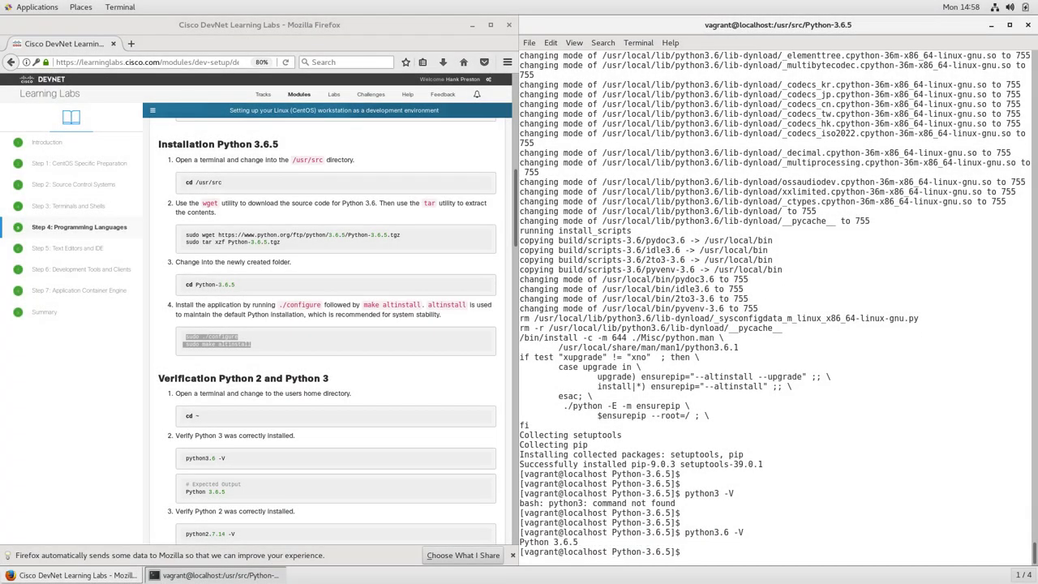
key(Return)
key(Return)
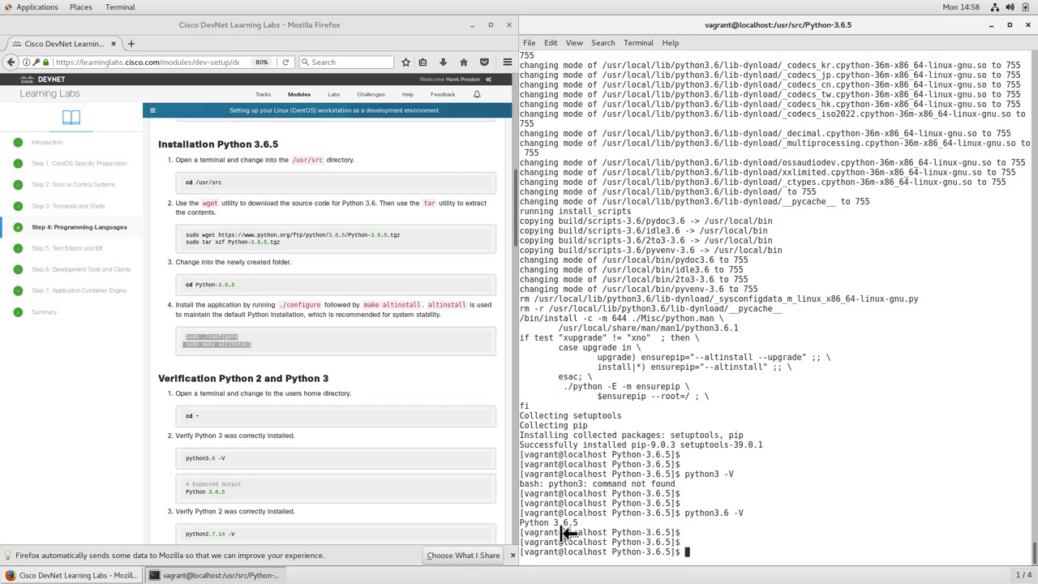
drag(579, 523, 527, 520)
scroll(527, 519, up, 5)
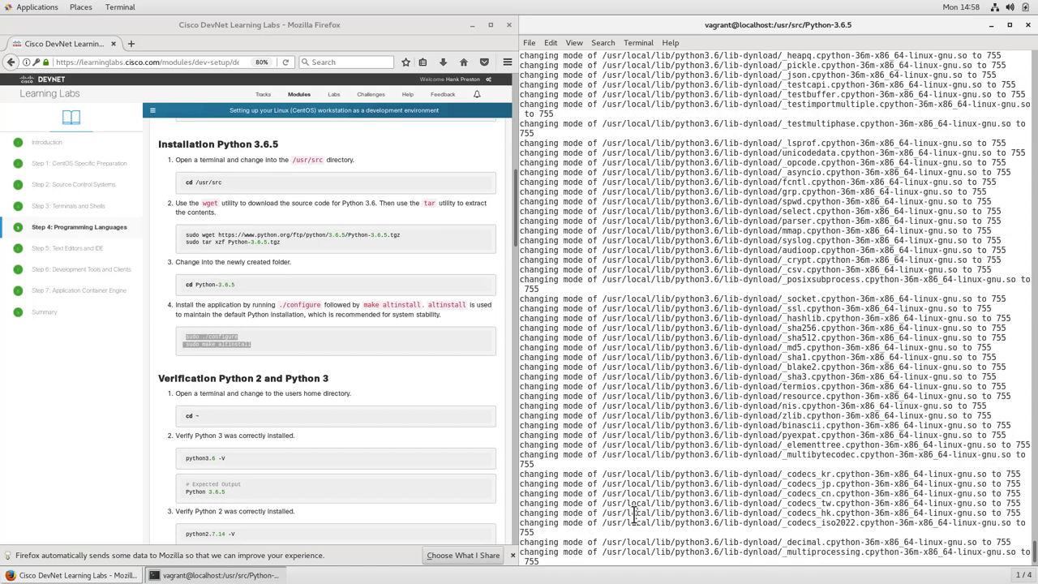
scroll(635, 516, down, 5)
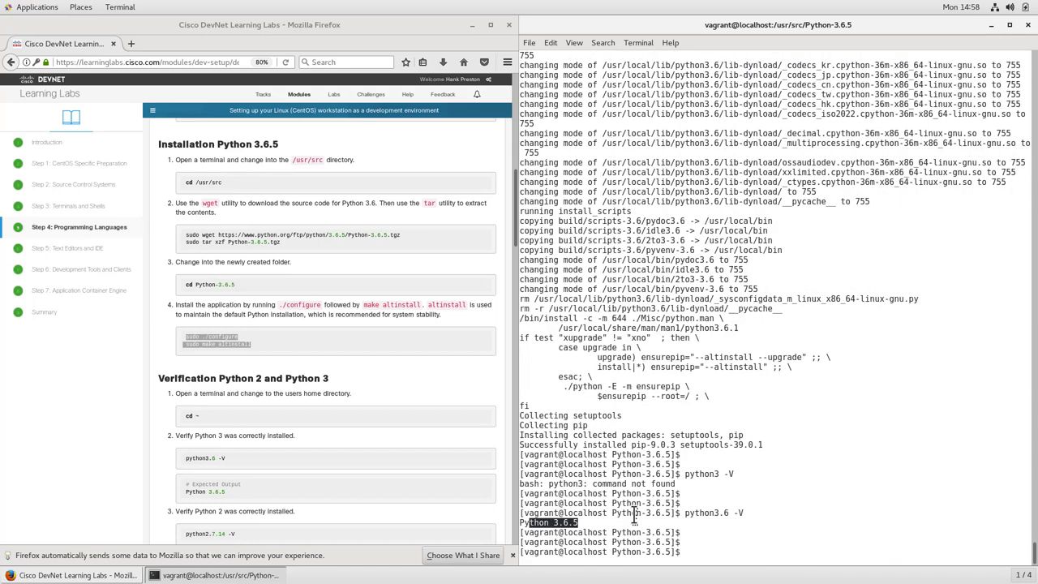
Step: Bring up the lab's Verification Python 2 and Python 3 section and return to the terminal
click(717, 551)
key(Return)
key(Return)
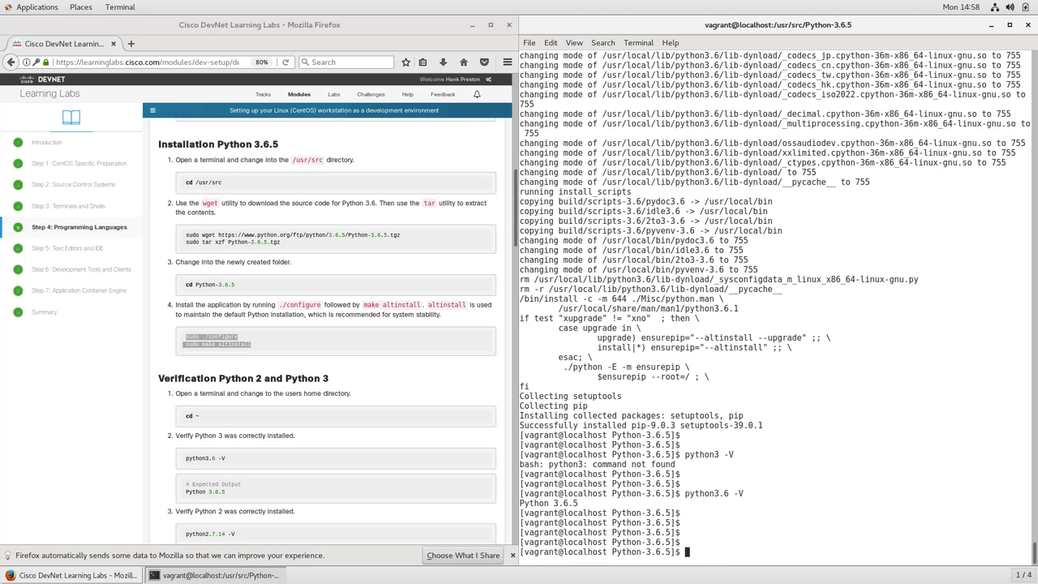
key(Return)
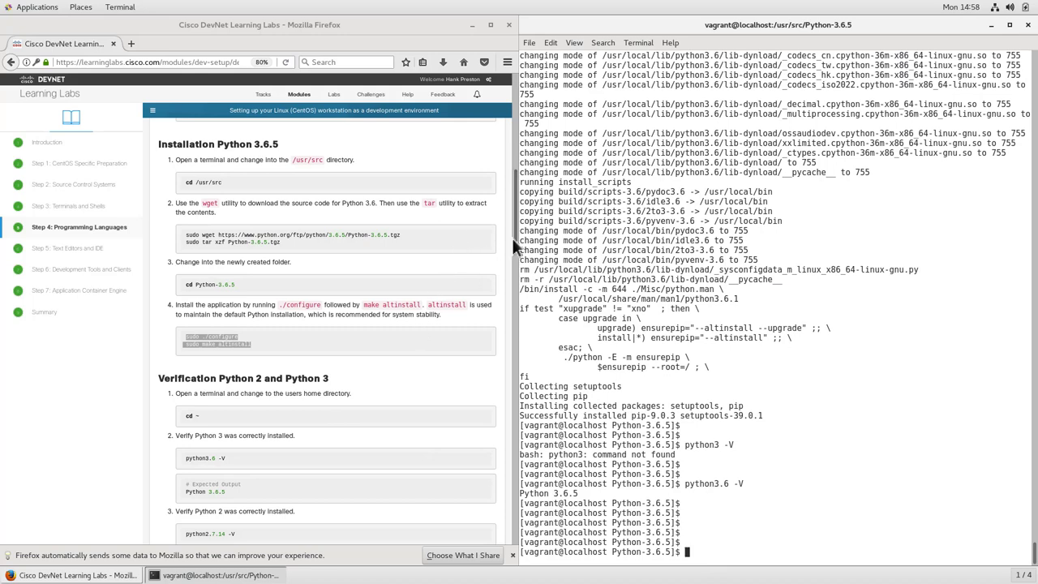
drag(512, 246, 512, 278)
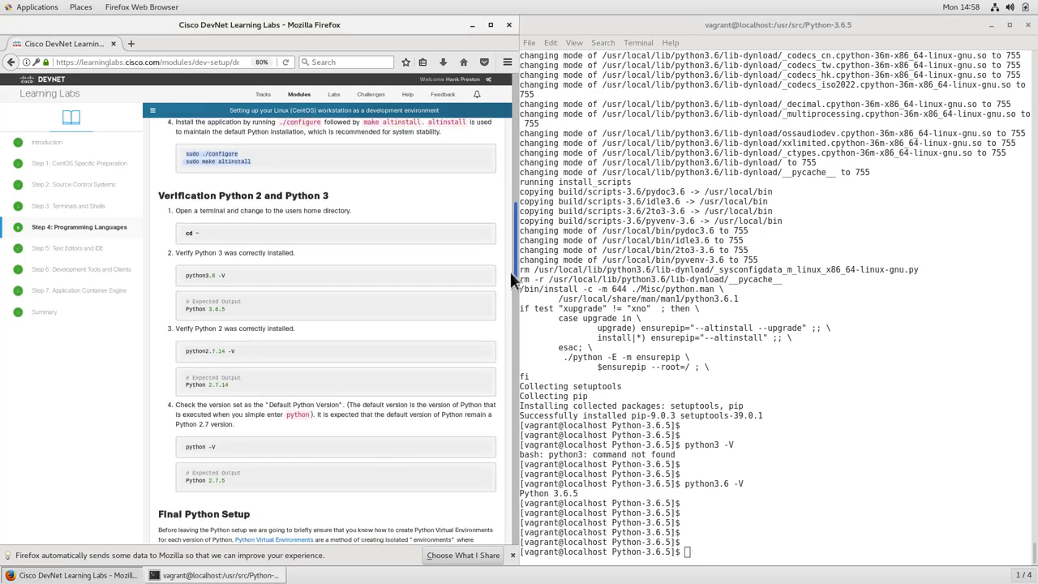
key(alt+Tab)
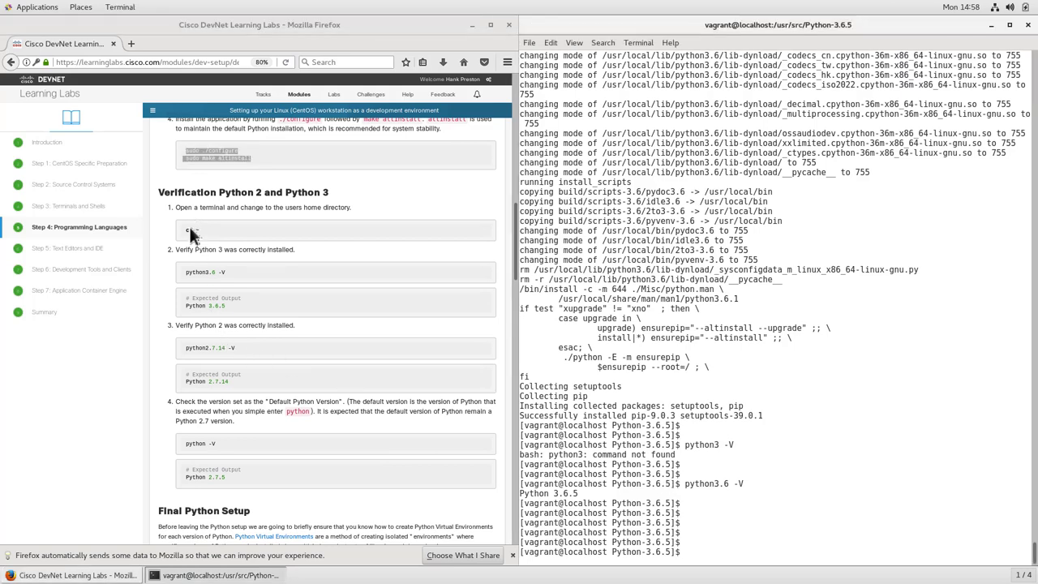
Step: Change the terminal to the home directory with cd ~
text(cd ~)
key(Return)
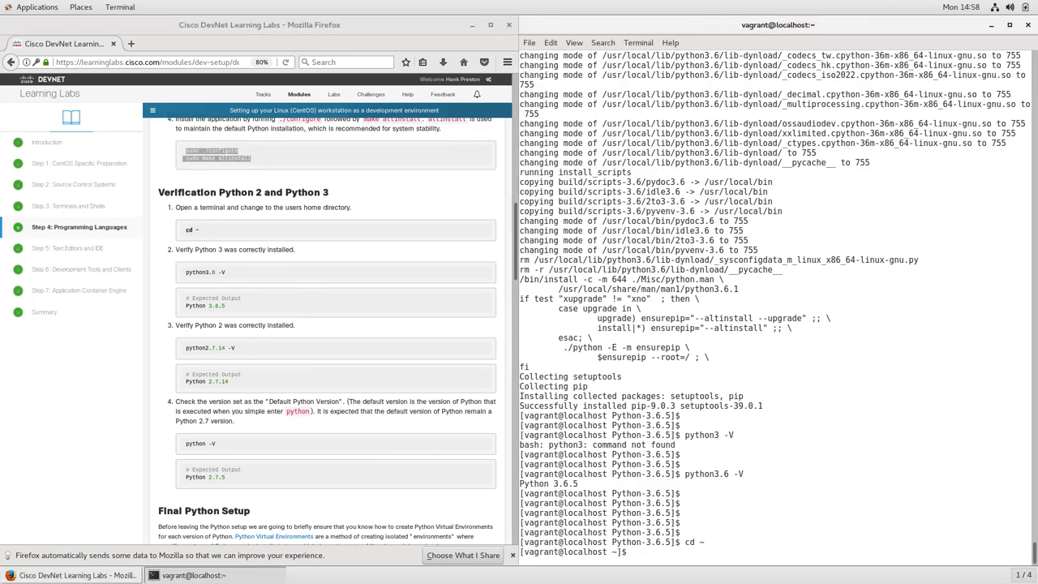
key(Return)
key(Return)
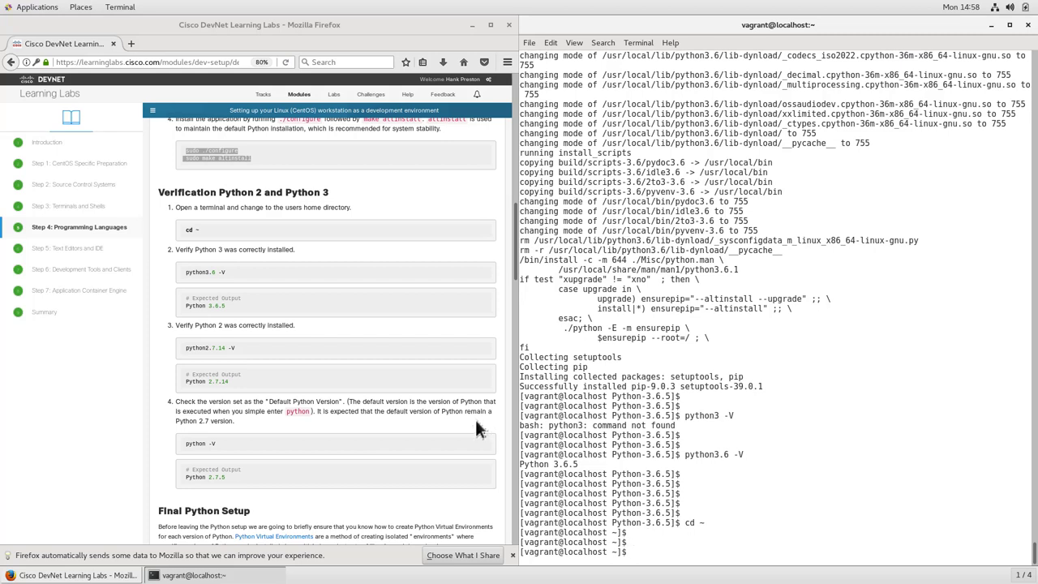
Step: Verify the Python 3 installation by running the lab's python3.6 -V command in the terminal
click(187, 274)
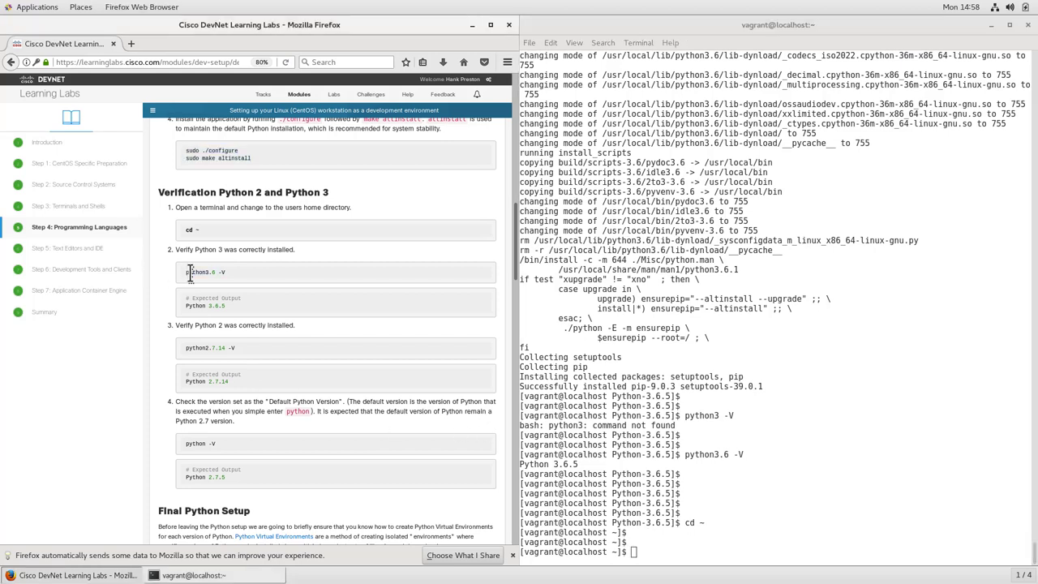
triple_click(201, 272)
key(super+c)
click(686, 522)
middle_click(686, 522)
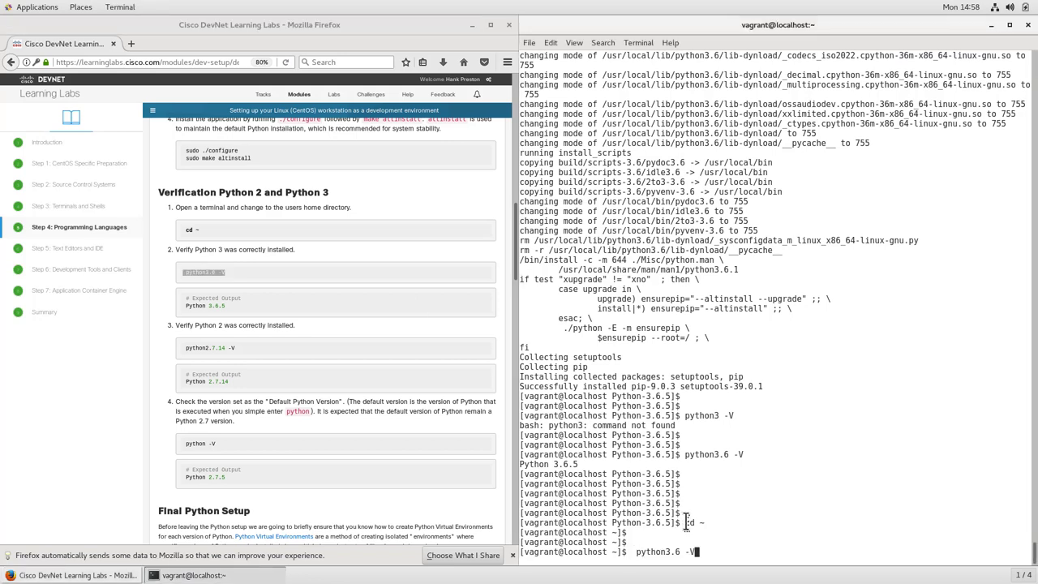
key(Return)
key(Return)
key(Return)
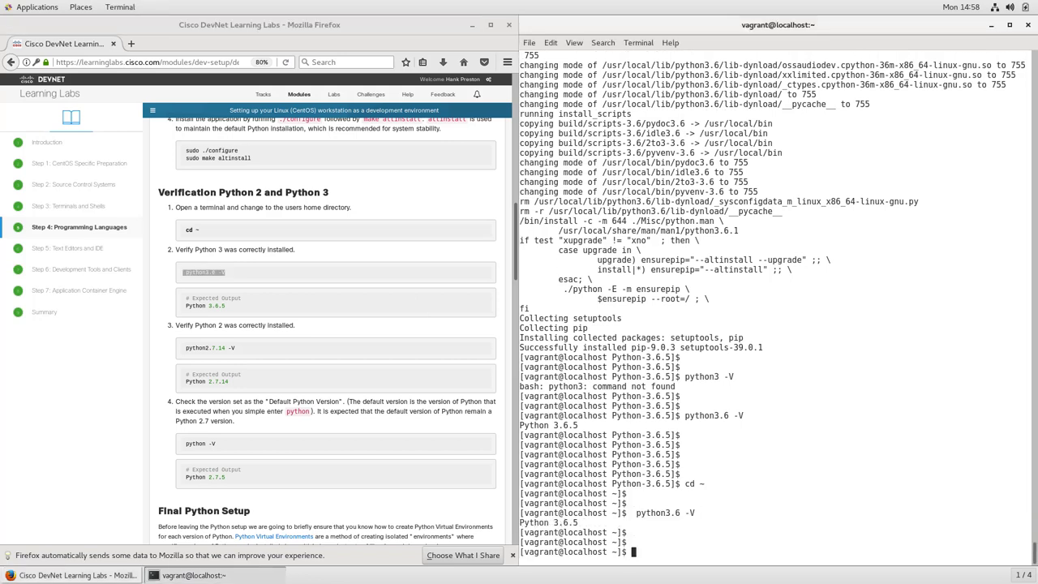
Step: Verify the Python 2 installation with the lab's python2.7.14 -V command and check the default version with python -V
double_click(170, 511)
scroll(190, 348, down, 3)
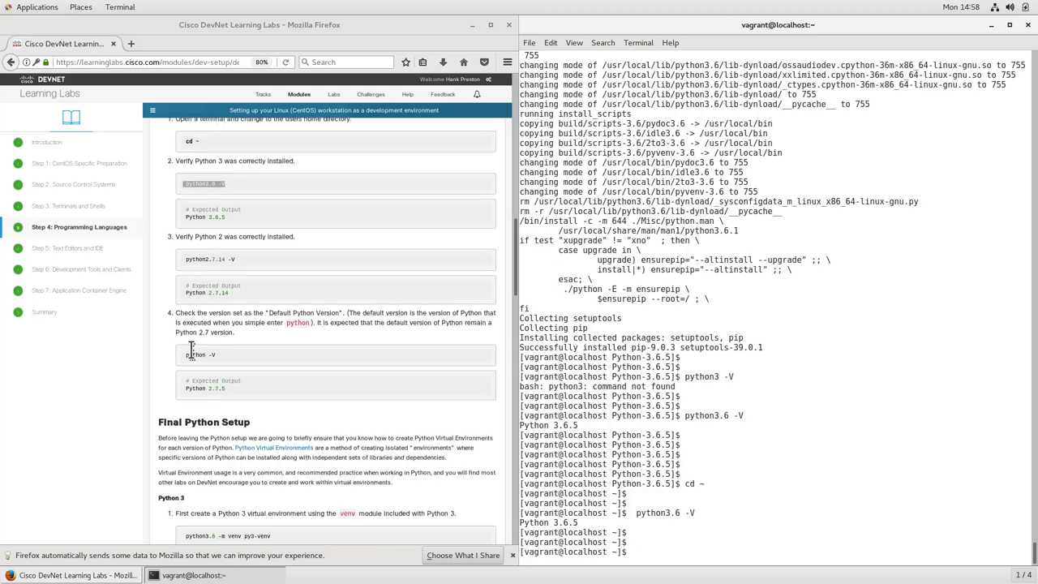
scroll(209, 241, up, 2)
triple_click(196, 295)
key(super+c)
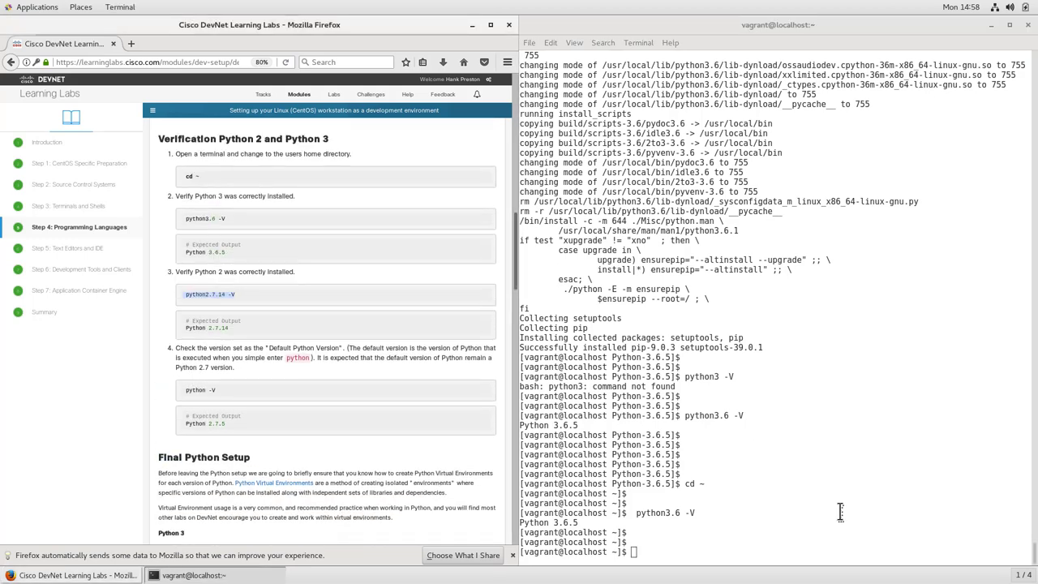
click(840, 510)
middle_click(840, 511)
key(Return)
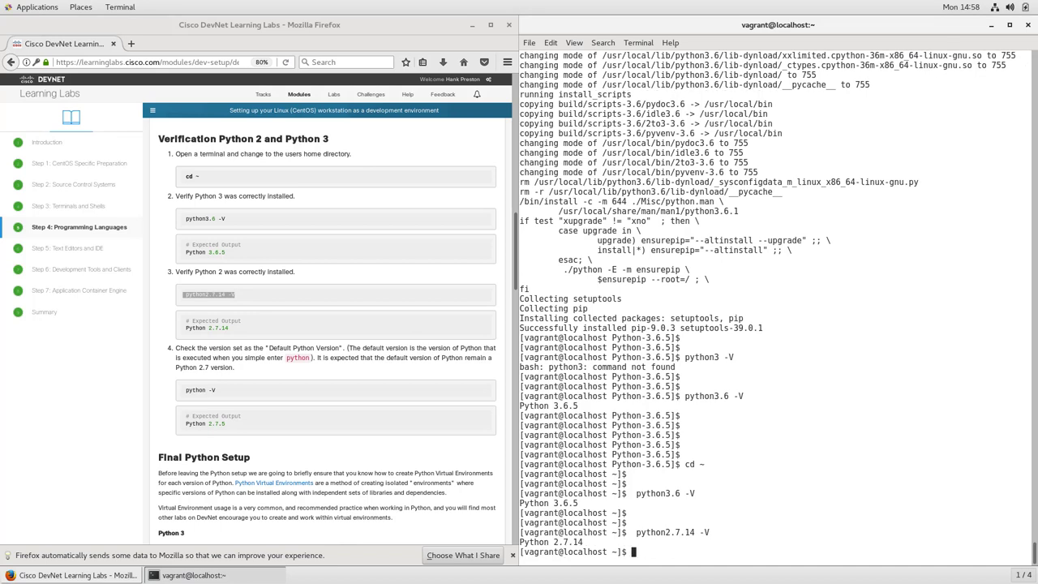
key(Return)
key(Return)
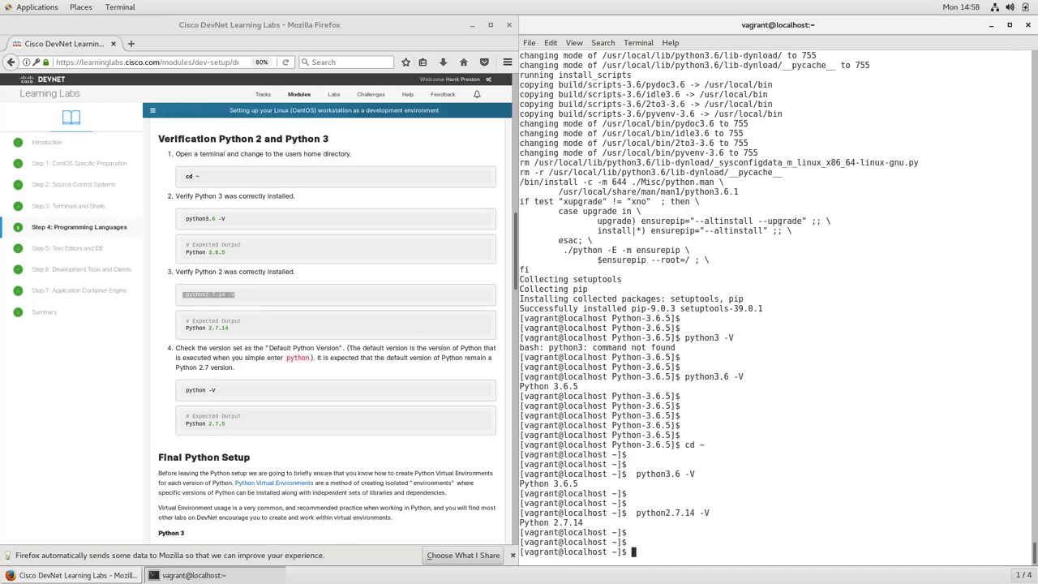
text(python -V)
key(Return)
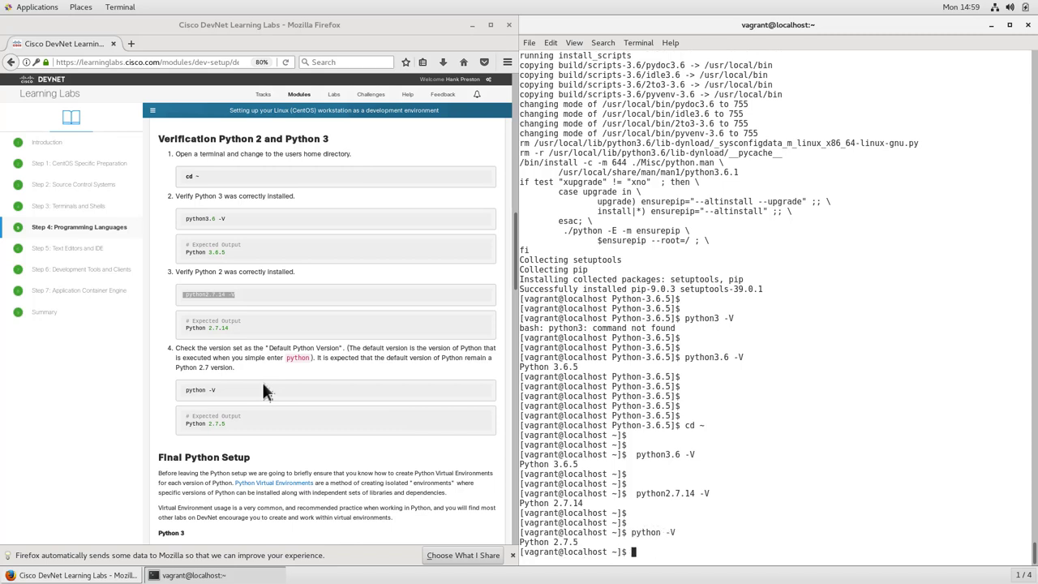
Step: Review the lab's Final Python Setup section on creating and activating a Python 3 virtual environment
click(439, 365)
drag(515, 284, 510, 337)
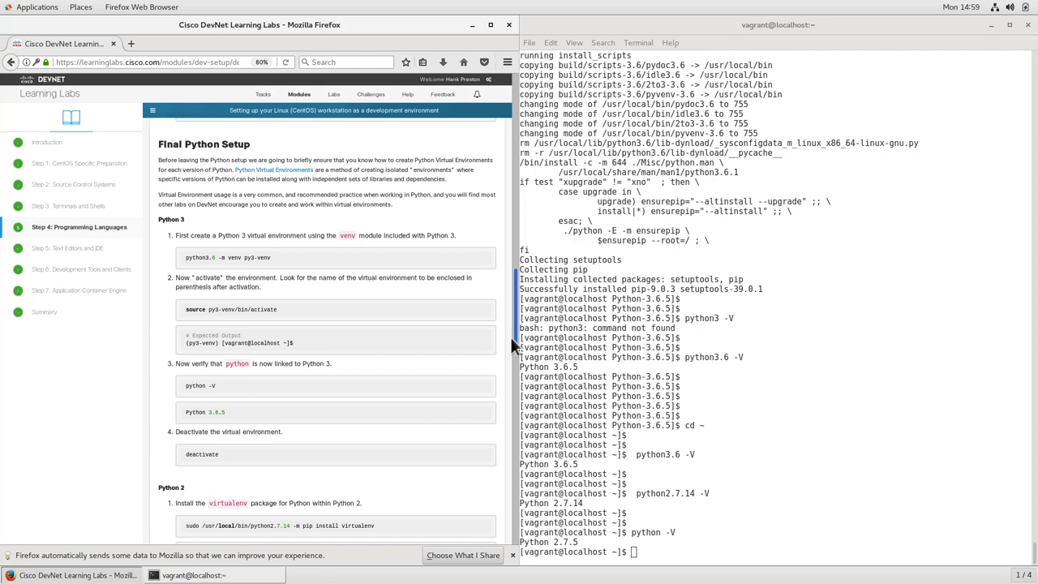
drag(510, 336, 510, 337)
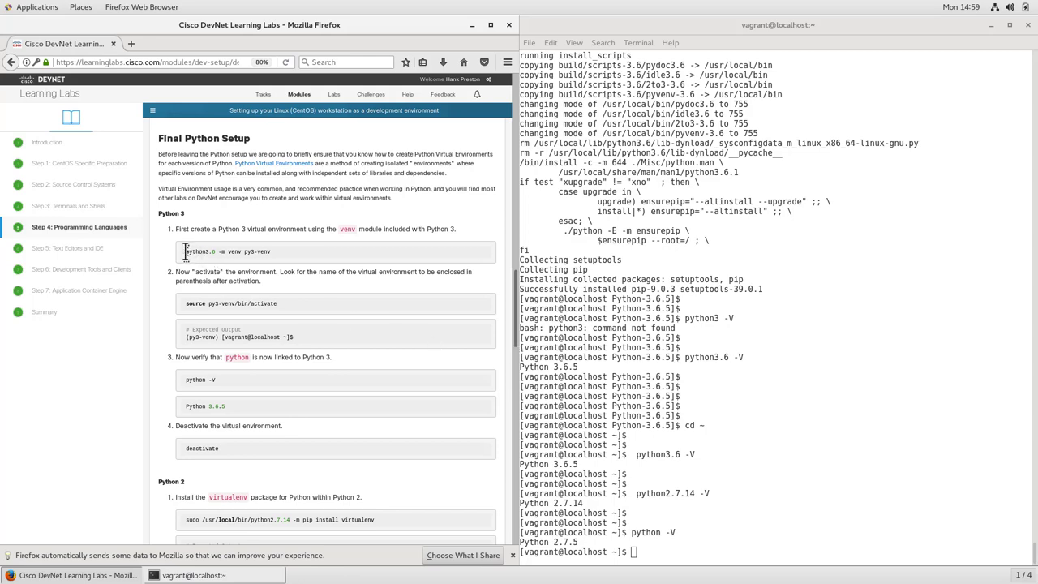
drag(207, 256, 233, 258)
scroll(234, 258, down, 2)
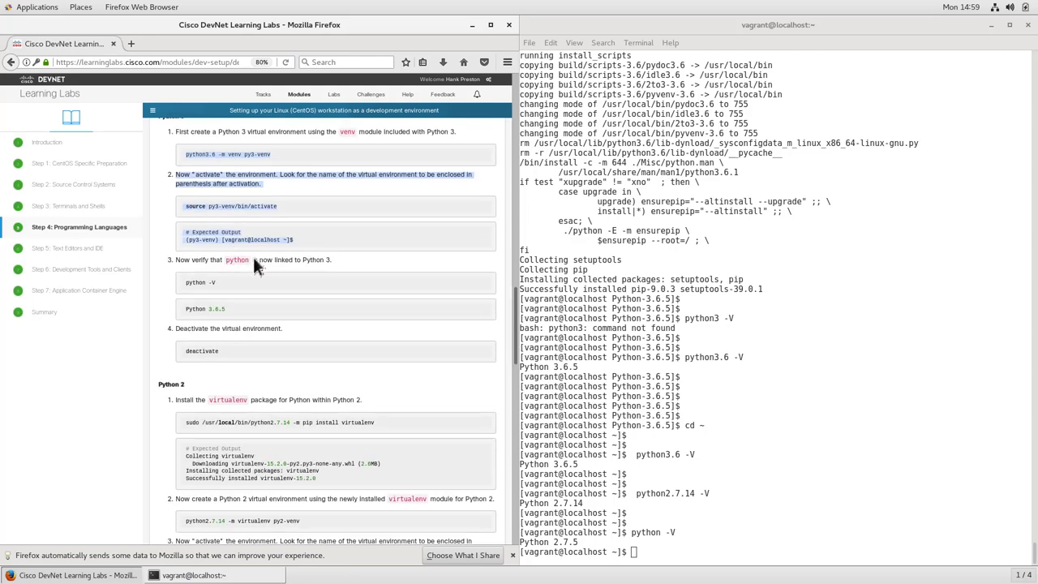
click(329, 185)
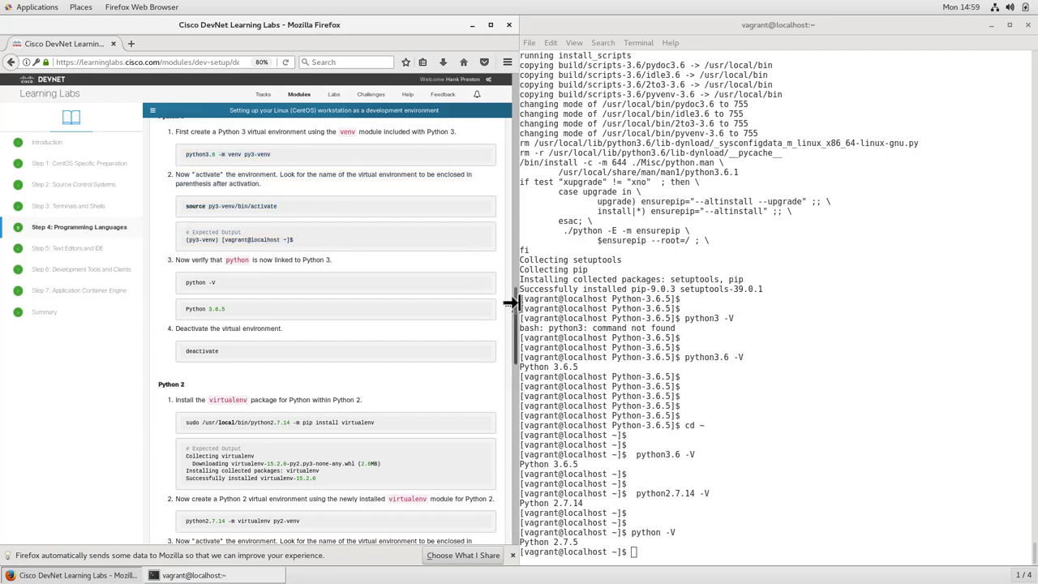
scroll(517, 303, up, 1)
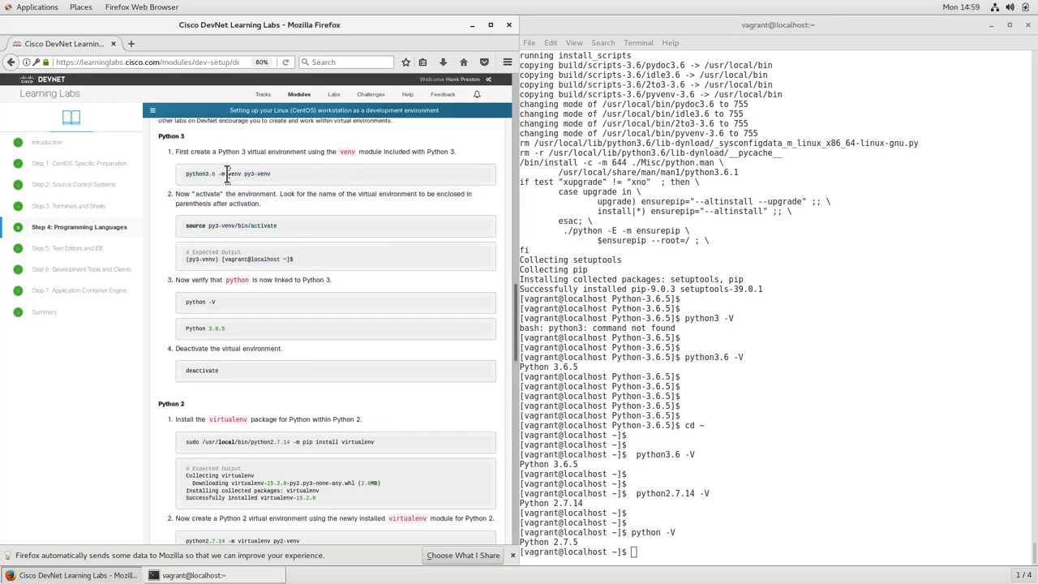
Step: Create the Python 3 virtual environment py3-venv with the lab's python3.6 -m venv py3-venv command
drag(185, 174, 270, 172)
key(ctrl+c)
click(704, 541)
key(Return)
key(Return)
key(Return)
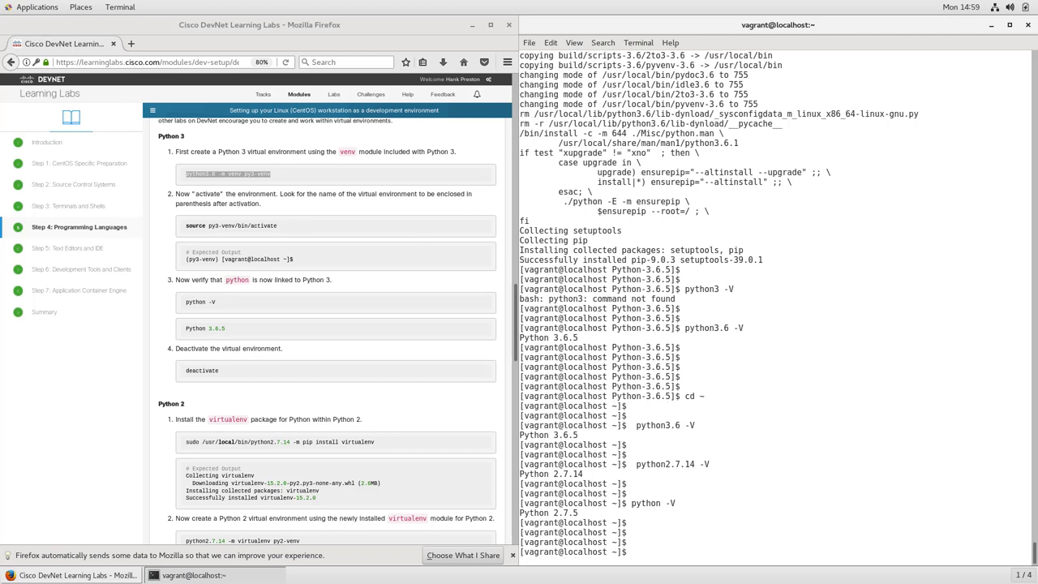
key(ctrl+shift+v)
key(Return)
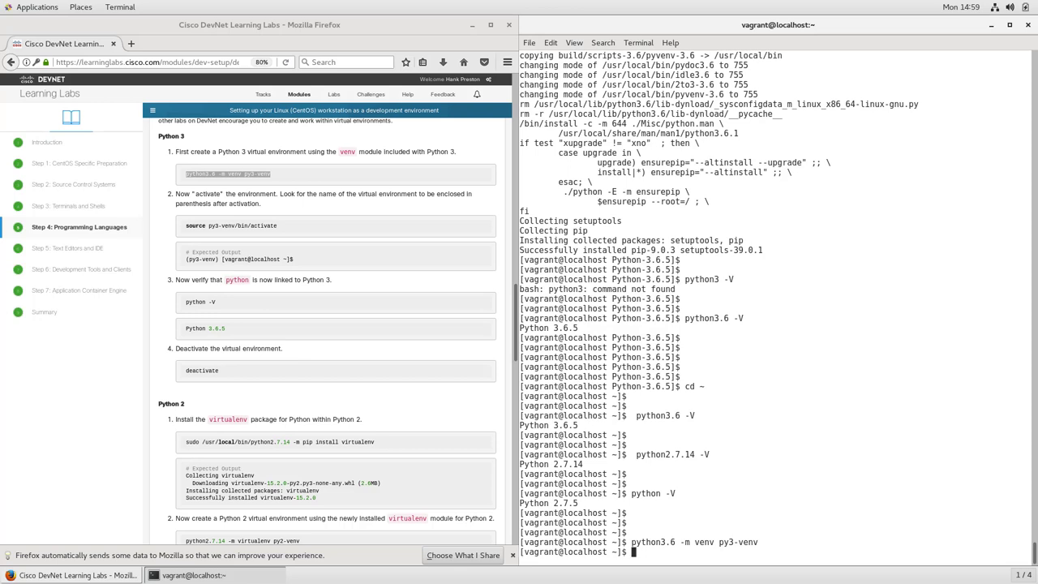
key(Return)
key(Return)
Step: Activate the Python 3 virtual environment with source py3-venv/bin/activate
text(soruce)
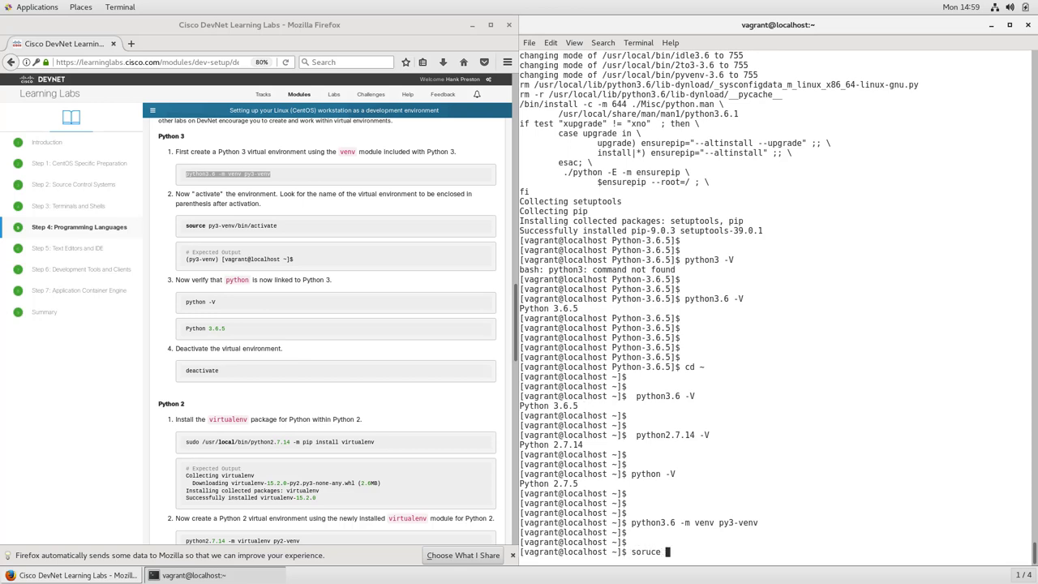
key(BackSpace)
key(BackSpace)
key(BackSpace)
key(BackSpace)
key(BackSpace)
text(ource py3-v)
key(Tab)
text(bin/activate)
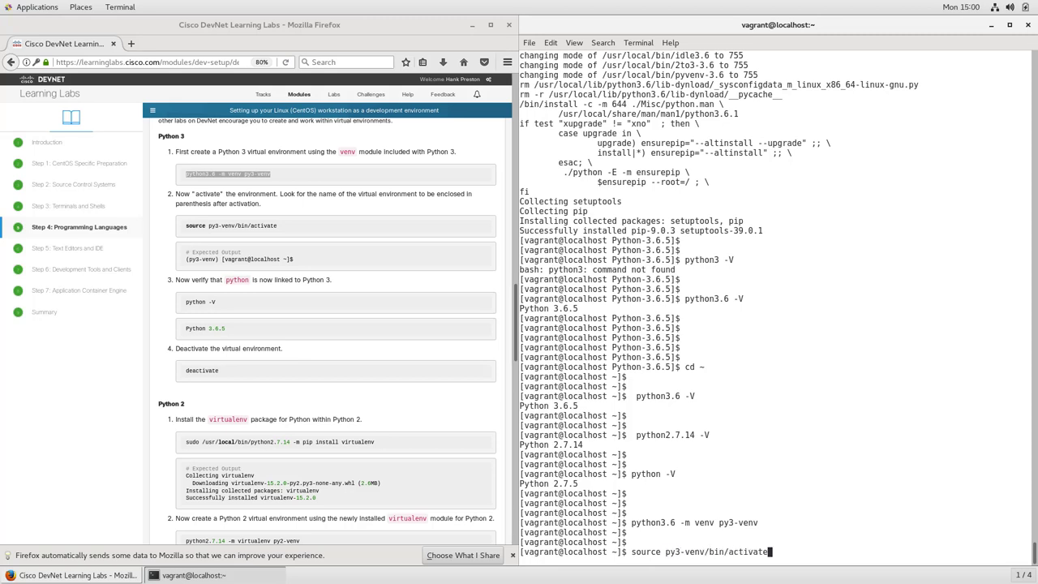
key(Return)
key(Return)
key(Return)
Step: Check the Python version inside py3-venv with python -V, and deactivate the environment
text(python -V)
key(Return)
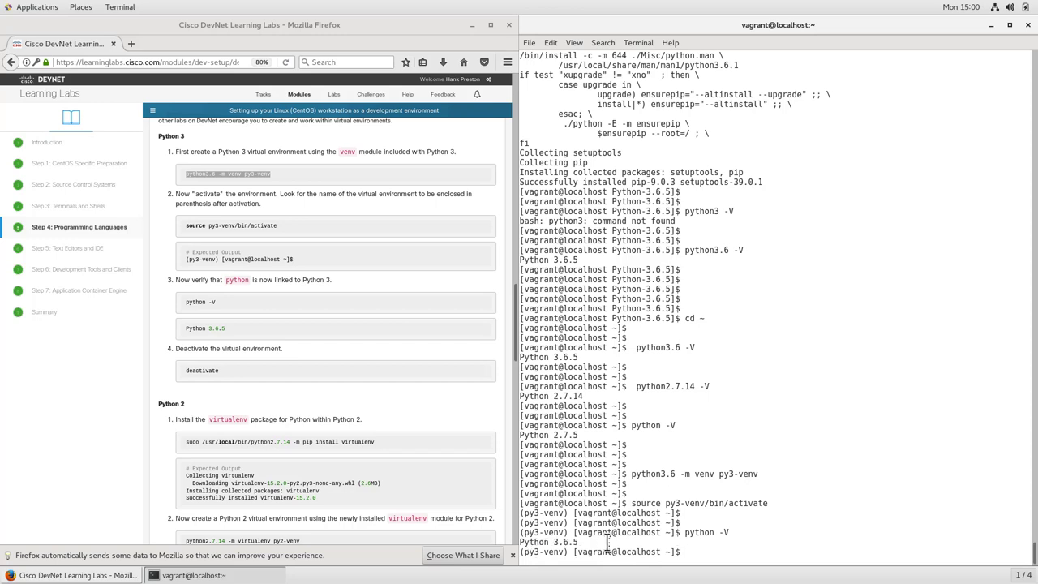
key(Return)
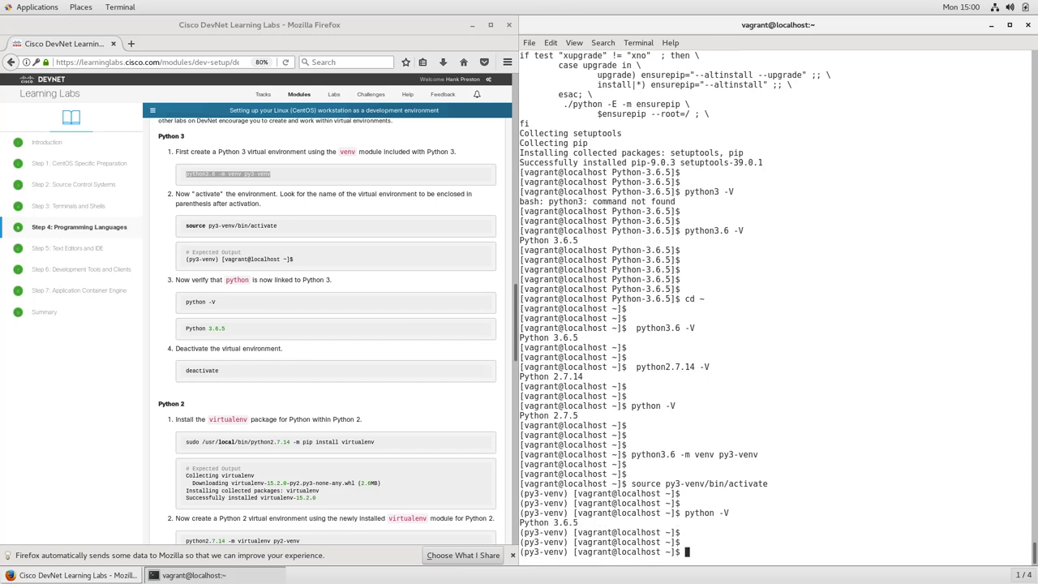
text(deactivate)
key(Return)
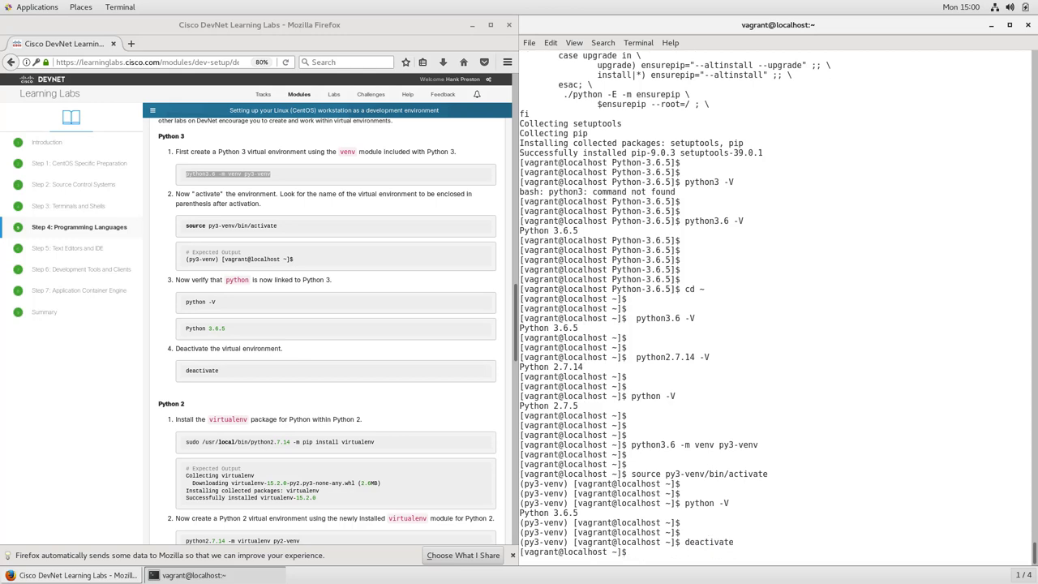
Step: Install the virtualenv package for Python 2 with the lab's sudo /usr/local/bin/python2.7.14 -m pip install virtualenv command
click(513, 356)
scroll(511, 369, down, 3)
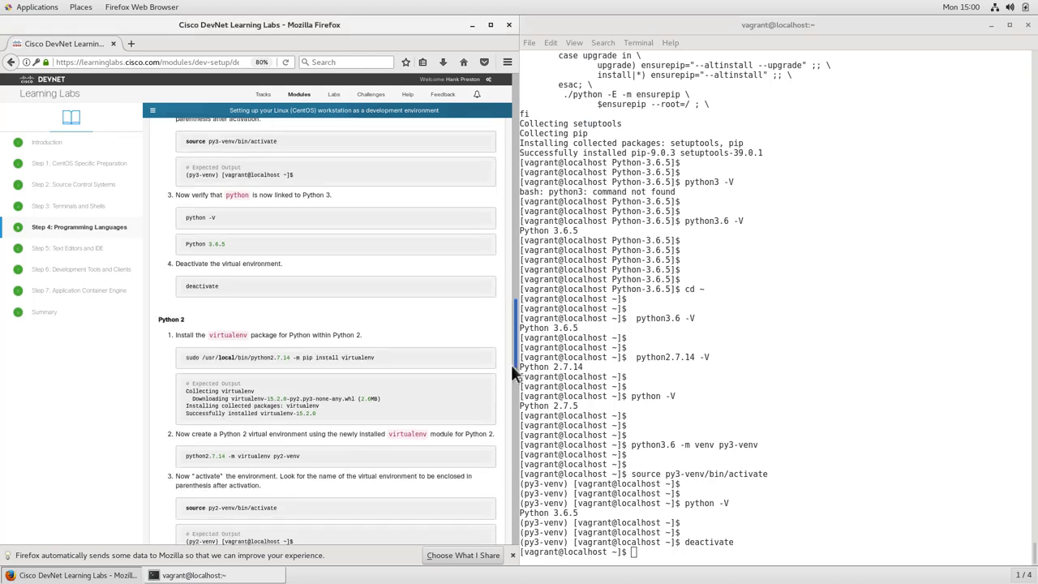
scroll(511, 383, down, 2)
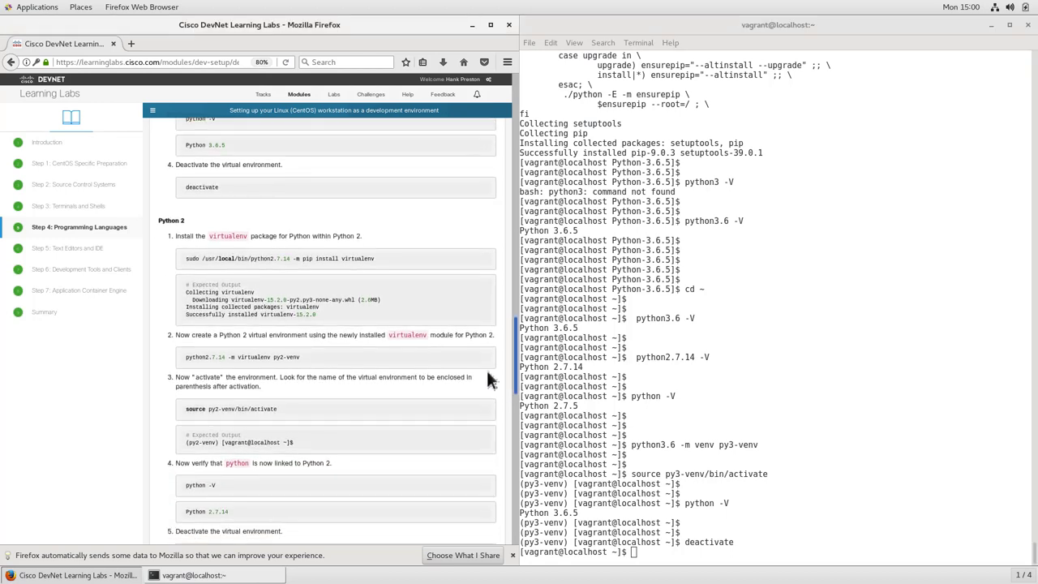
double_click(192, 259)
drag(218, 260, 381, 268)
key(ctrl+c)
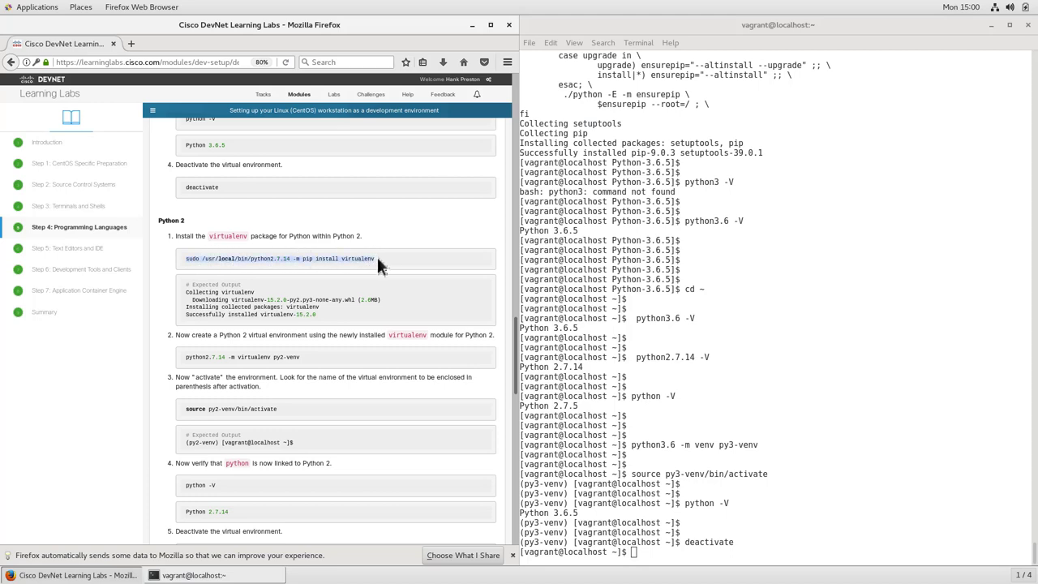
click(697, 558)
key(Return)
key(Return)
key(Return)
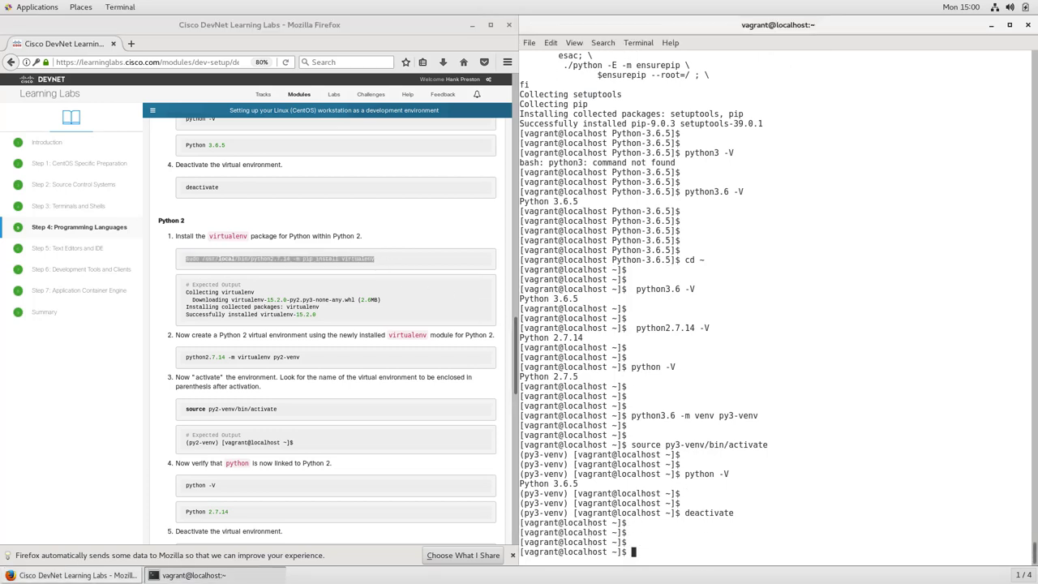
key(ctrl+shift+v)
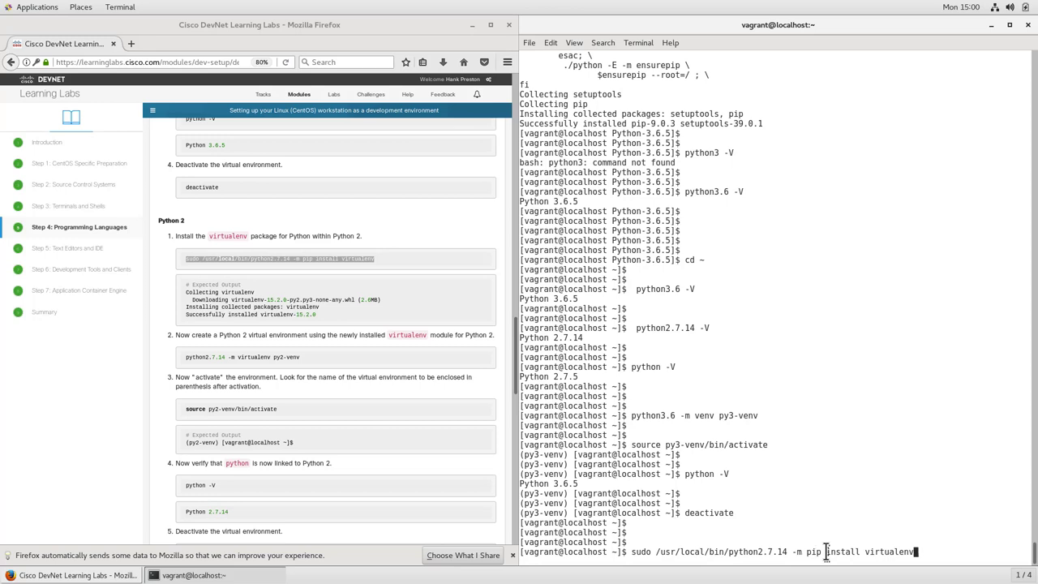
key(Return)
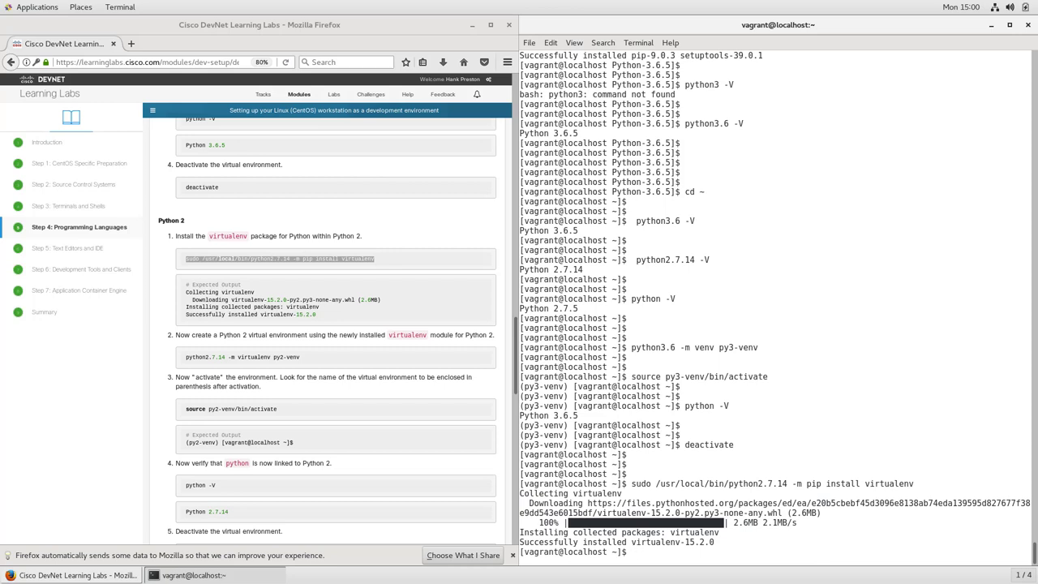
key(Return)
key(Return)
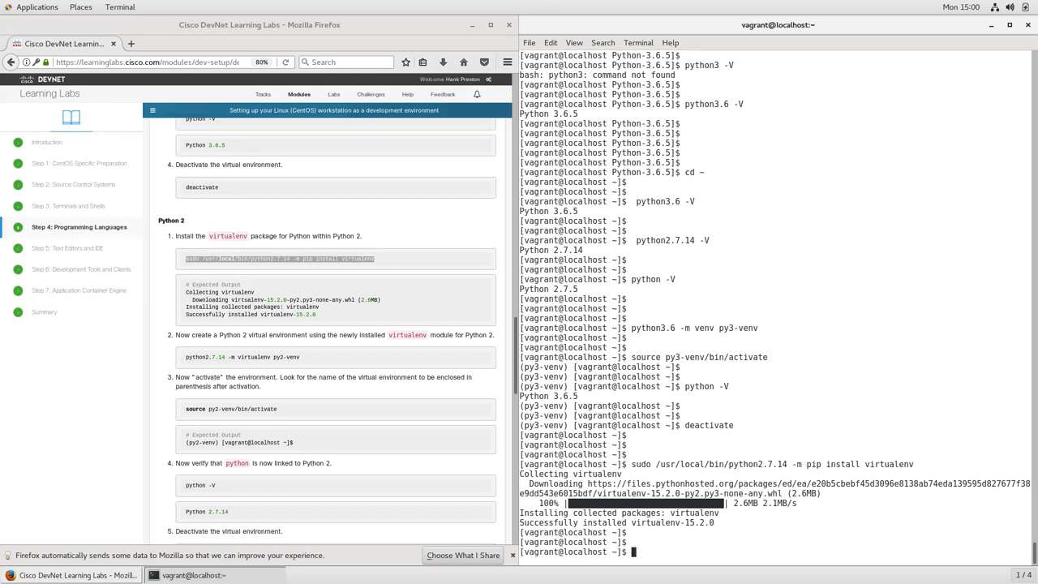
key(Return)
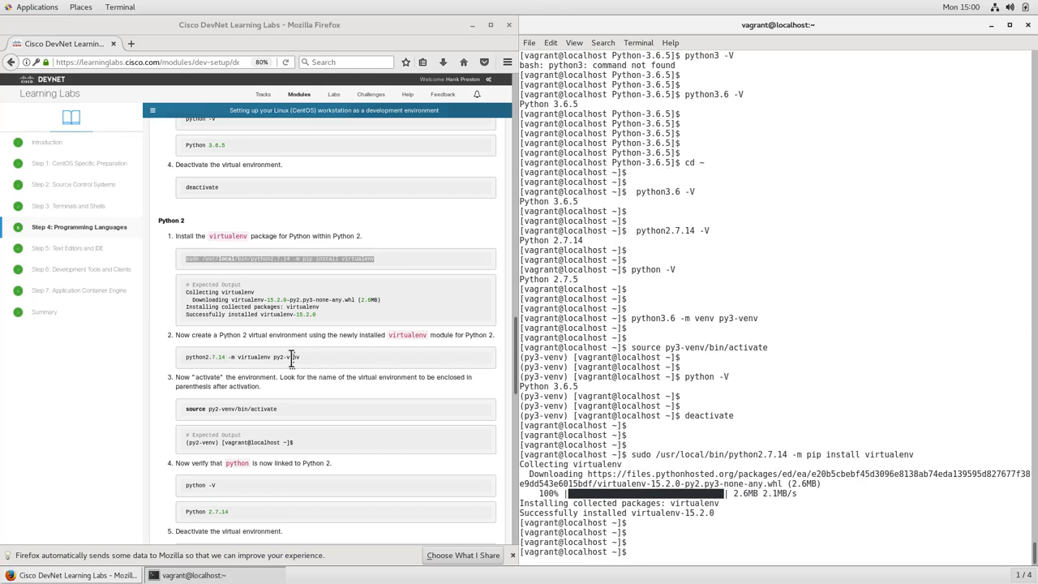
Step: Create the Python 2 virtual environment py2-venv with the lab's python2.7.14 -m virtualenv py2-venv command
click(186, 356)
drag(185, 357, 305, 362)
key(super+c)
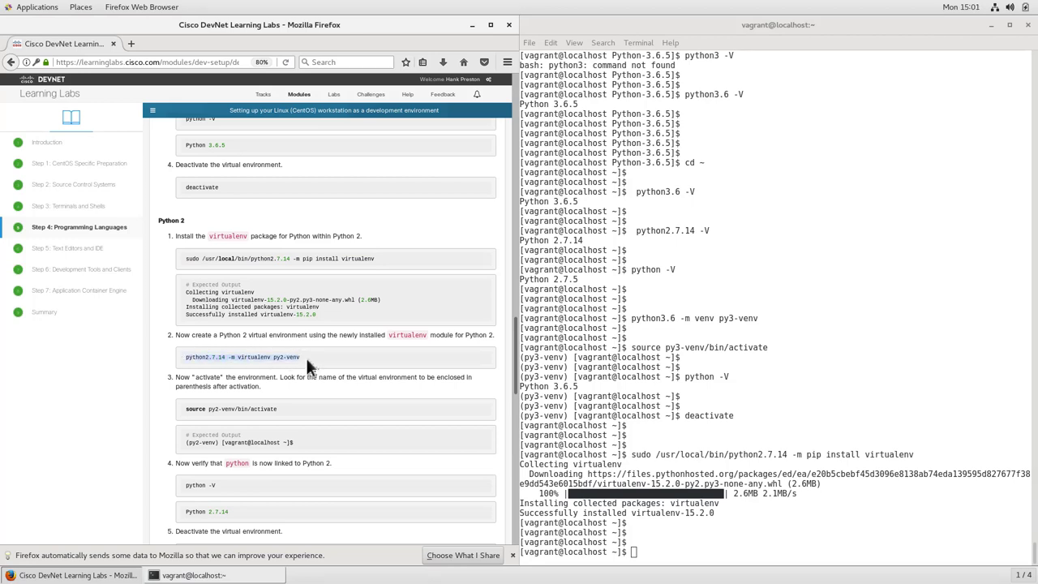
click(664, 560)
middle_click(665, 559)
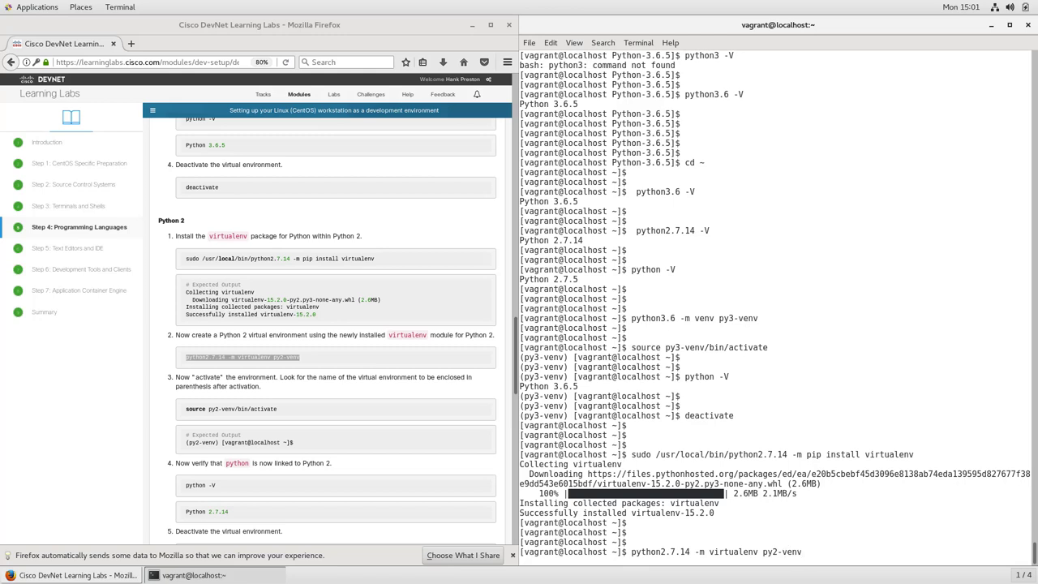
key(Return)
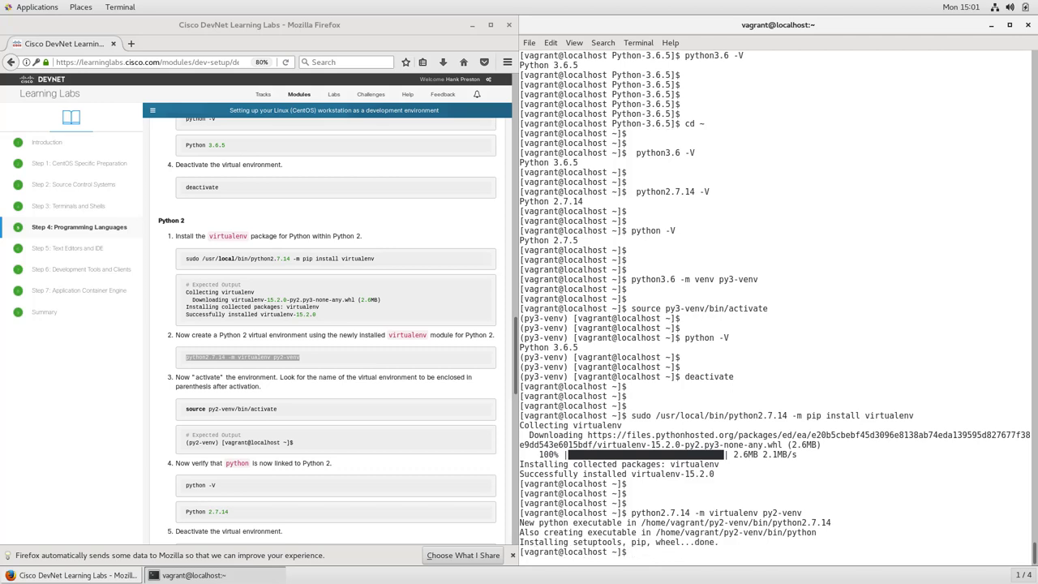
key(Return)
key(Return)
Step: Activate the Python 2 environment with source py2-venv/bin/activate and check its Python version with python -V
text(source )
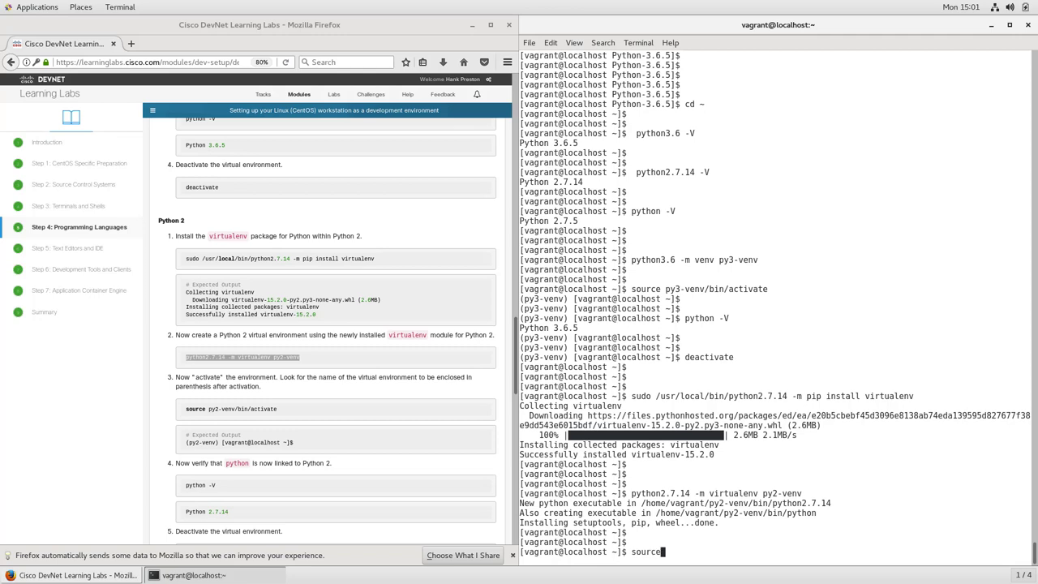
text(py2-venv/bin/activate)
key(Return)
key(Return)
key(Return)
text(python -V)
key(Return)
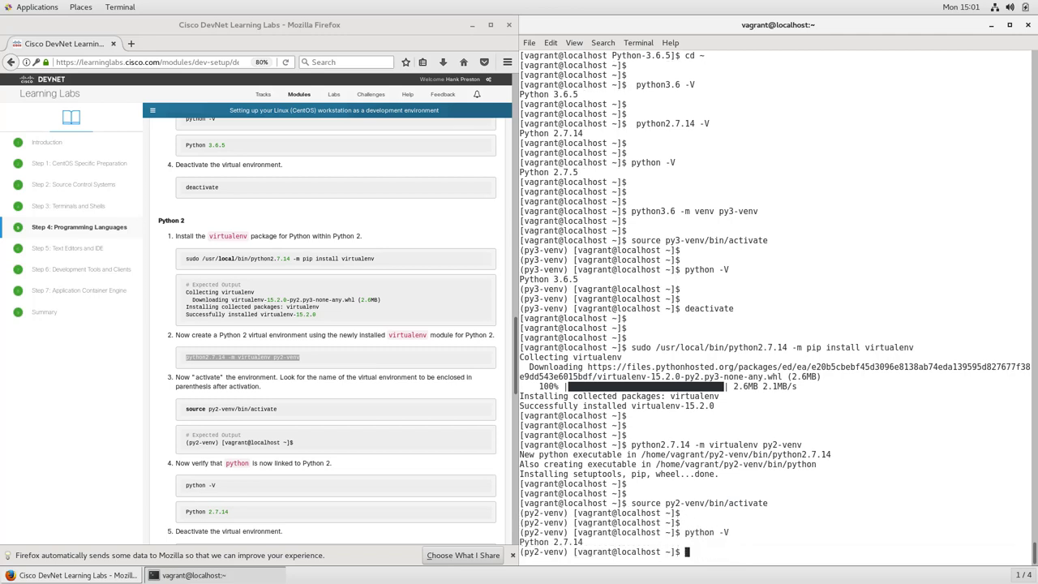
Step: Deactivate the py2-venv virtual environment in the terminal with deactivate
drag(584, 545, 539, 543)
click(600, 541)
key(Return)
key(Return)
text(deactivate)
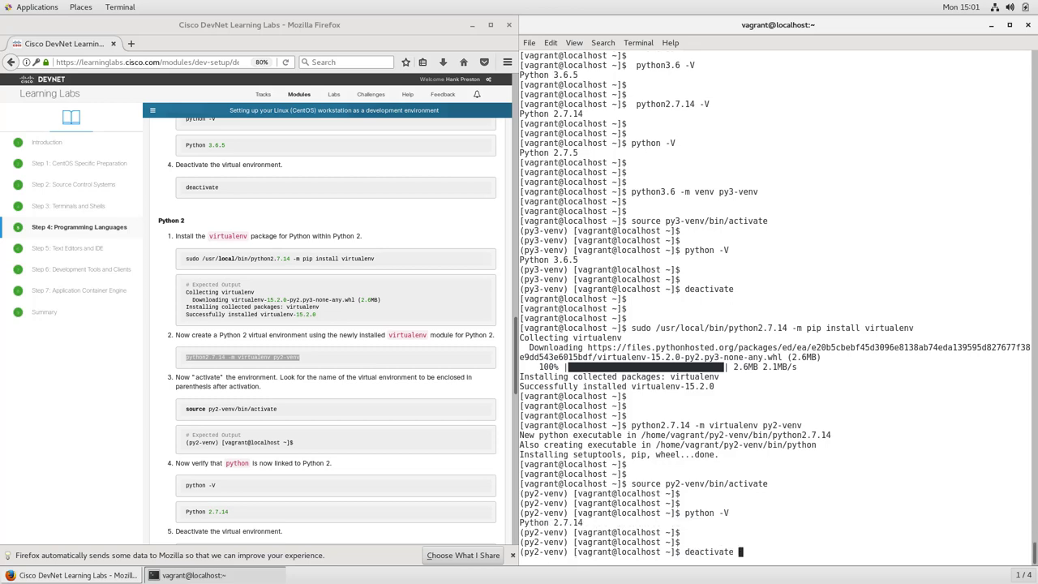
key(Return)
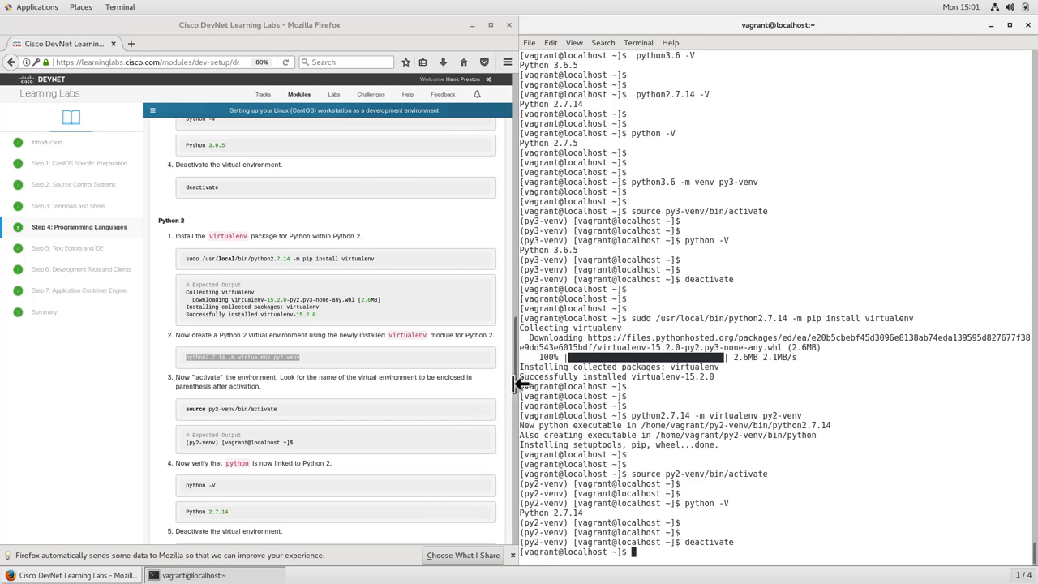
drag(512, 385, 506, 462)
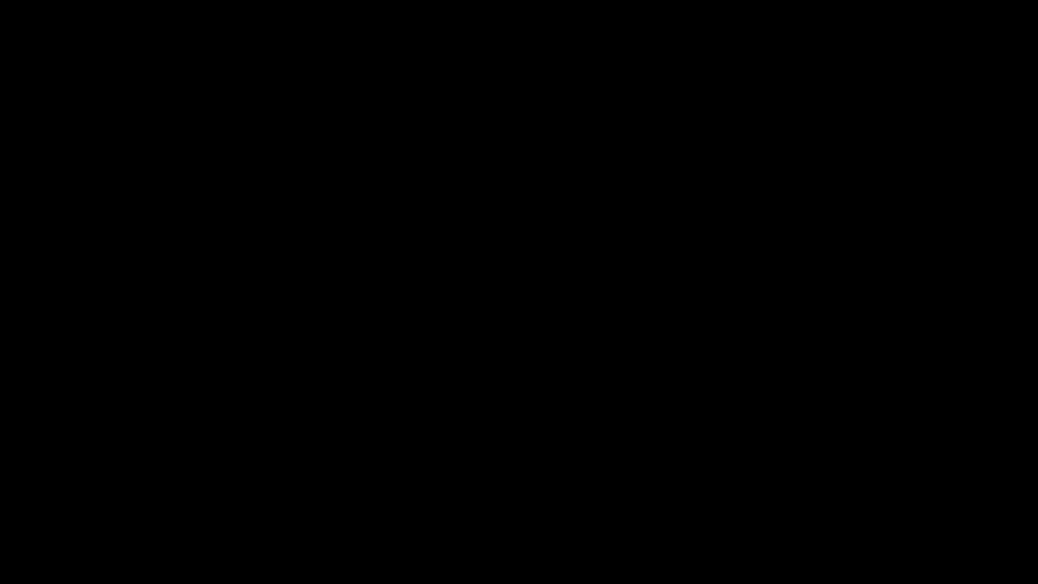
drag(186, 228, 159, 230)
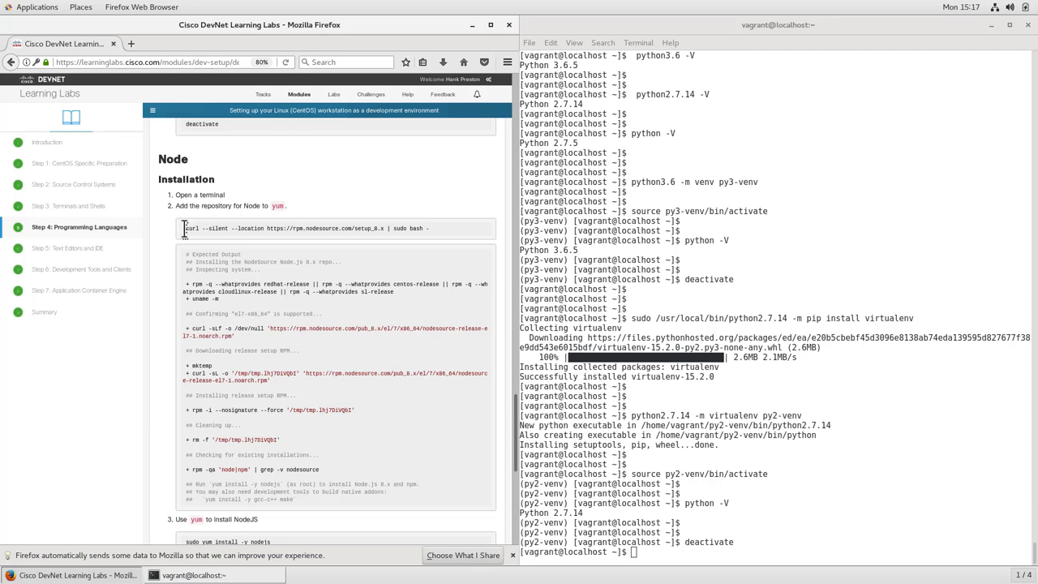
drag(184, 229, 428, 230)
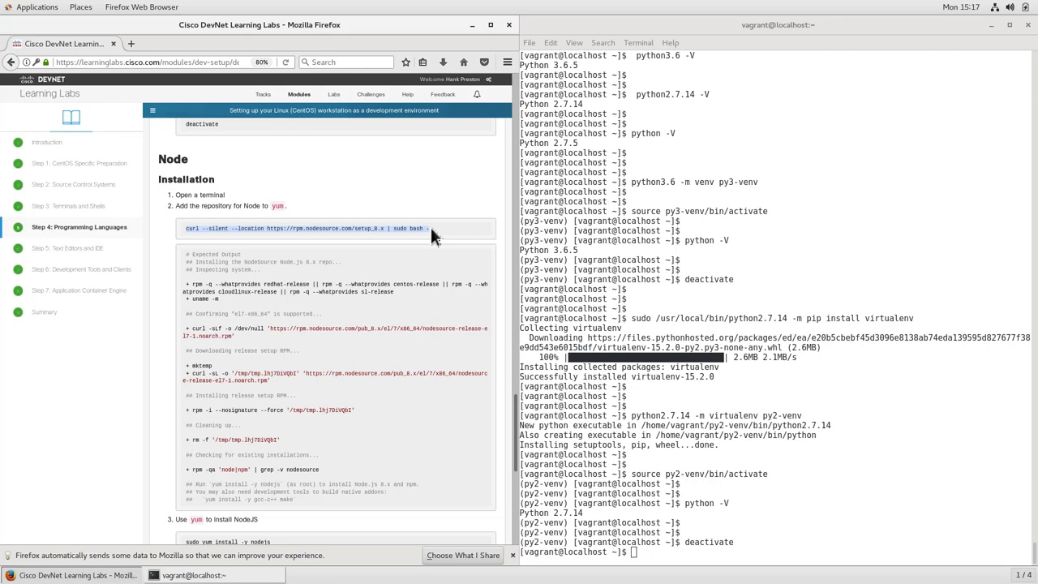
click(755, 533)
key(Return)
key(Return)
text(curl --silent --location https://rpm.nodesource.com/setup_8.x | sudo bash -)
key(Return)
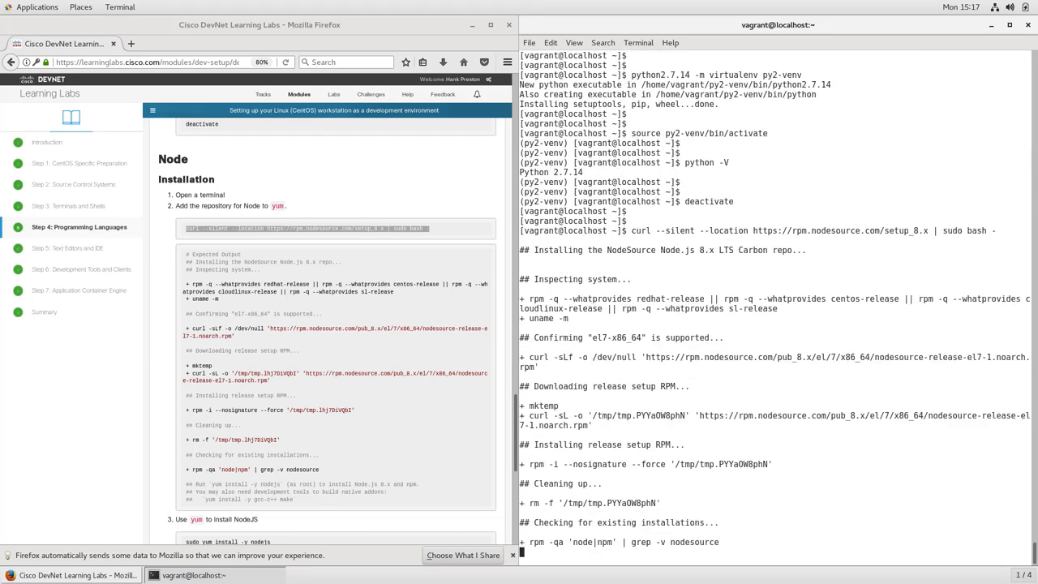
key(Return)
key(Return)
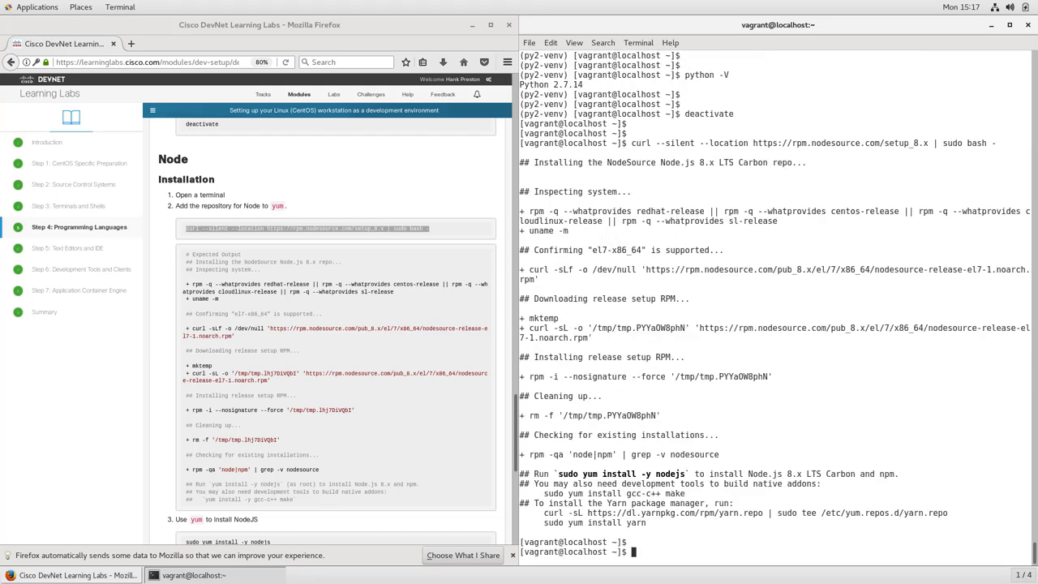
Step: Install NodeJS with the lab's sudo yum install -y nodejs command
click(512, 447)
scroll(510, 453, down, 5)
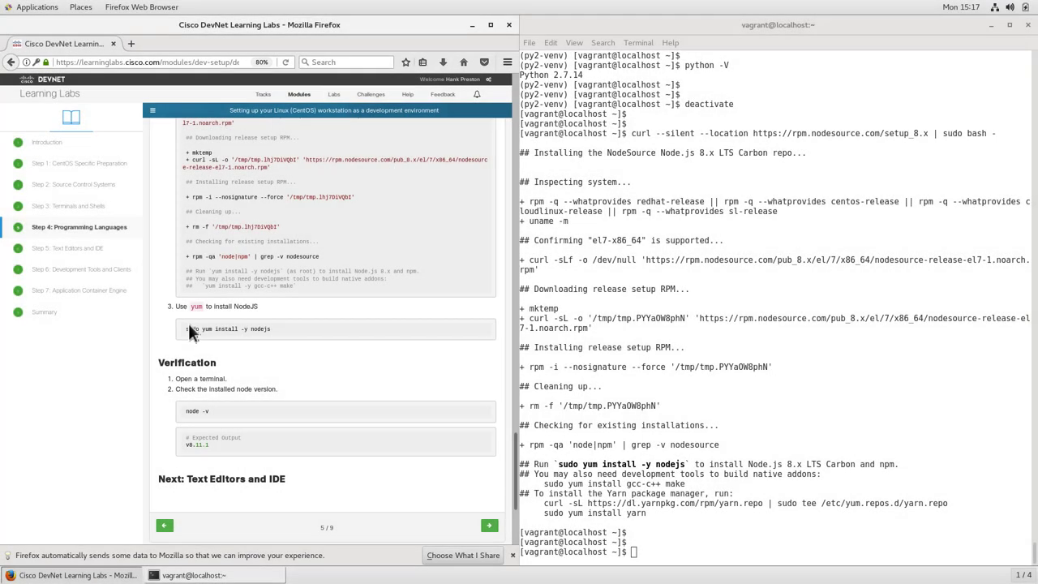
drag(187, 328, 251, 329)
click(673, 554)
middle_click(674, 554)
key(Return)
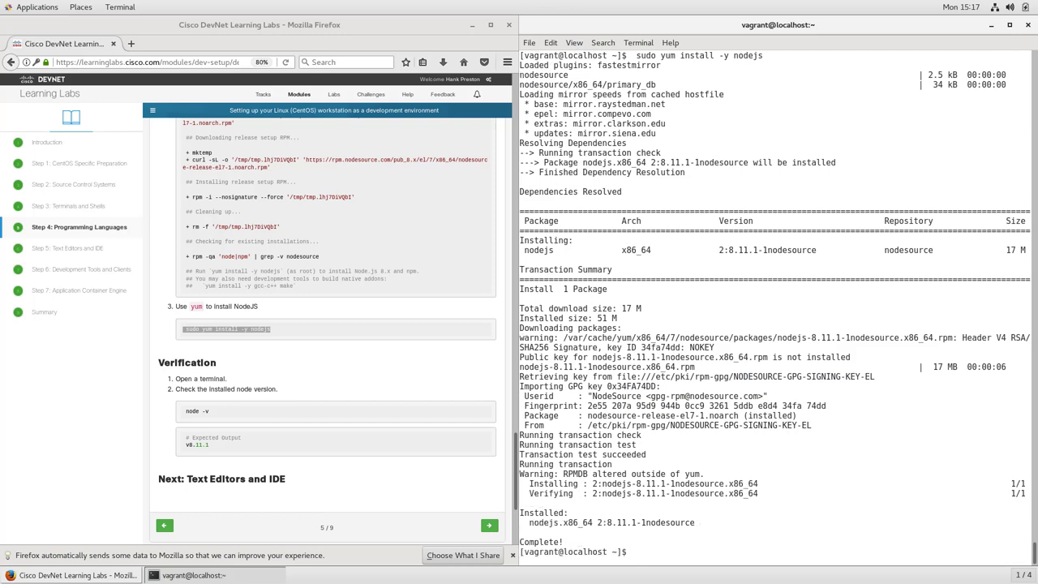
key(Return)
key(Return)
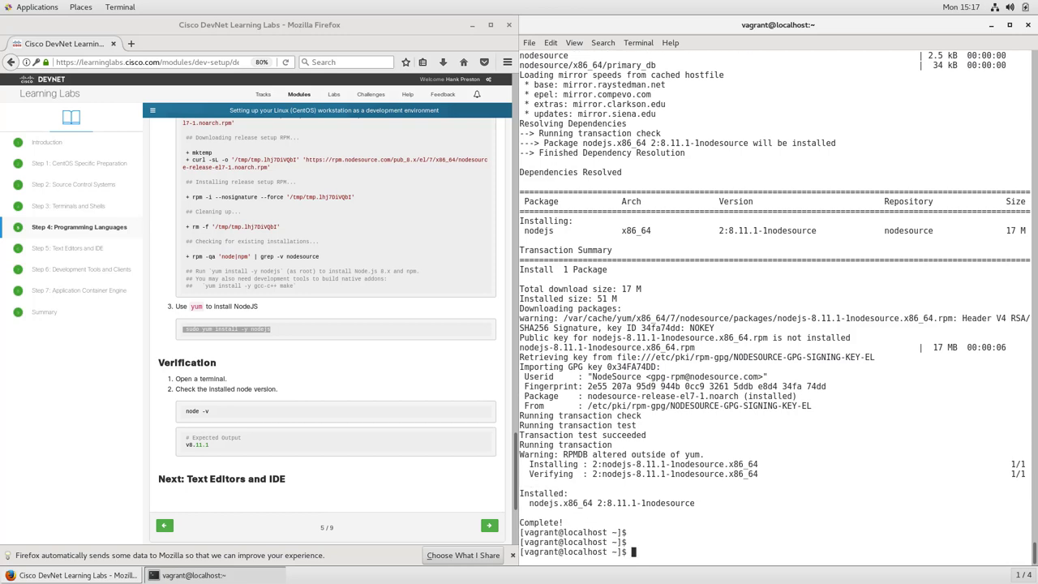
Step: Check the installed Node version with node -v
text(node -v)
key(Return)
key(Return)
key(Return)
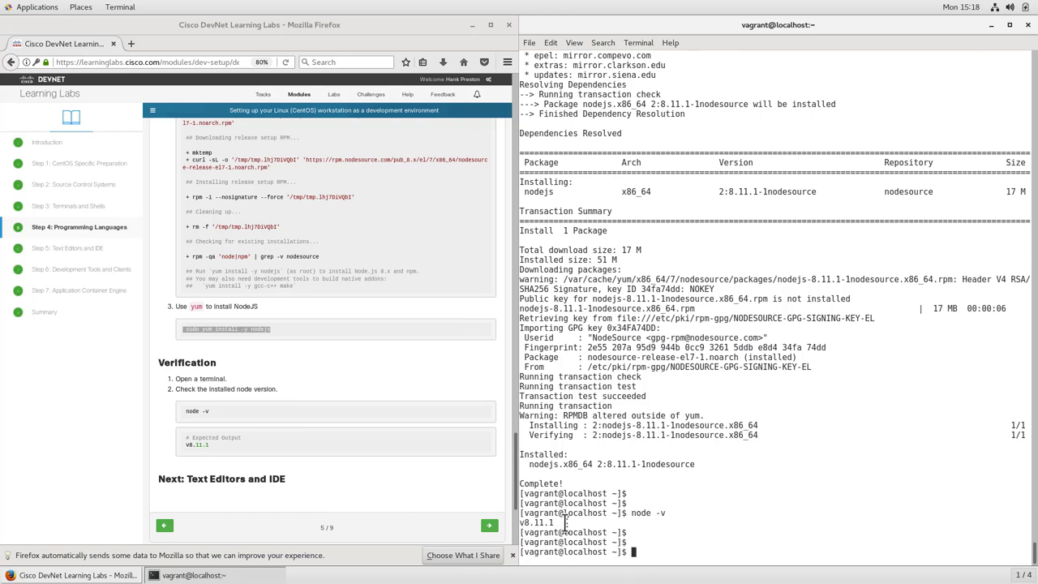
Step: Open lab Step 5: Text Editors and IDE, and change the terminal into the /opt directory
click(72, 254)
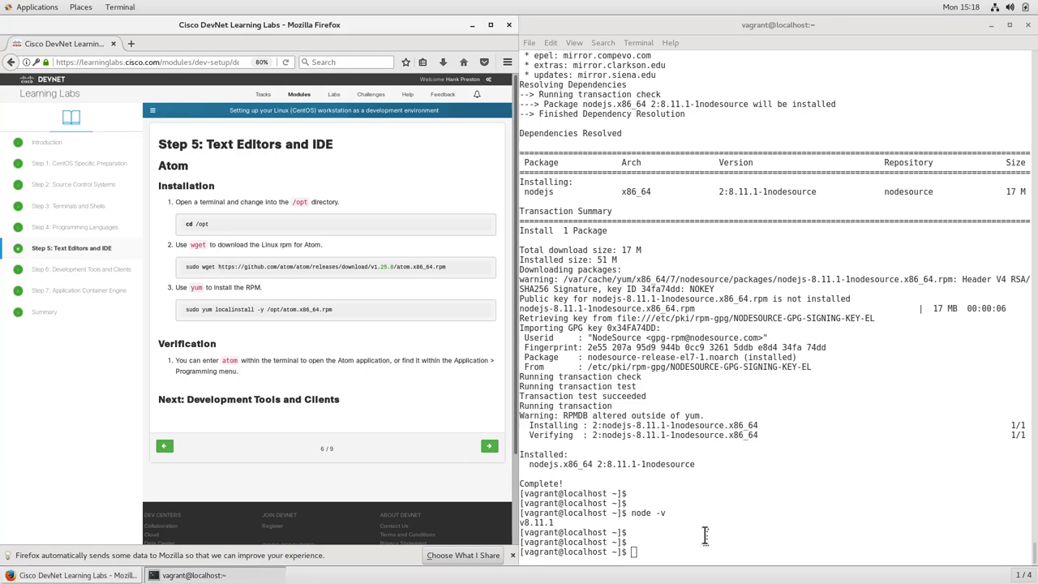
click(705, 535)
text(cd /)
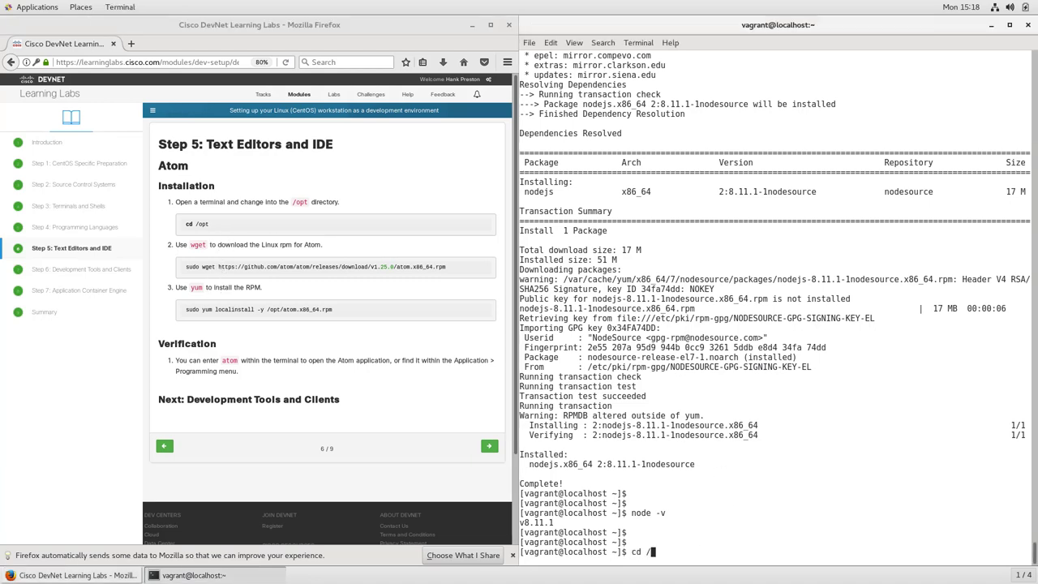
text(opt)
key(Return)
key(Return)
key(Return)
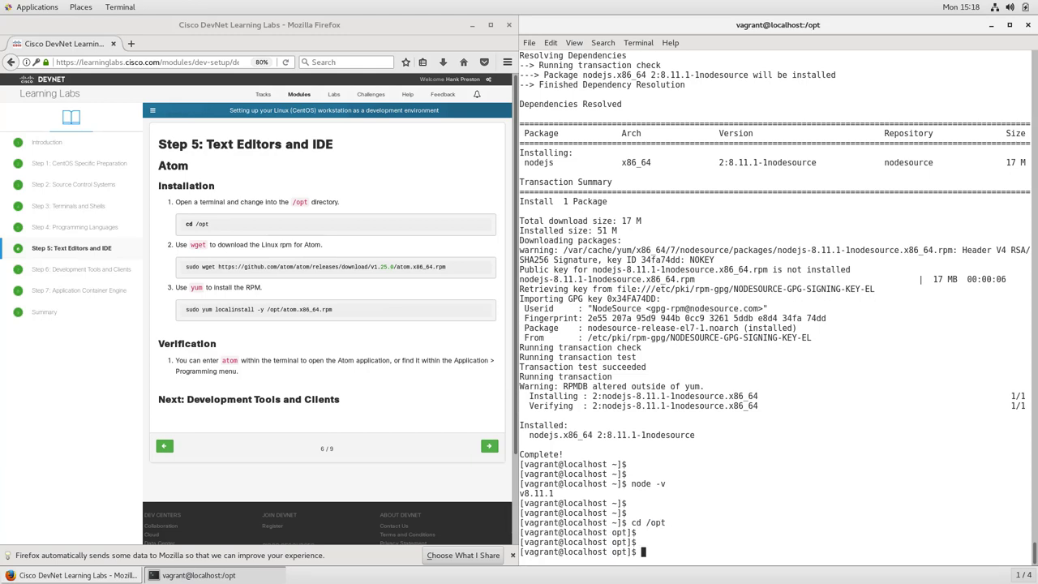
Step: Download the Atom 1.25.0 package atom.x86_64.rpm into /opt with the lab's sudo wget command
drag(184, 268, 446, 270)
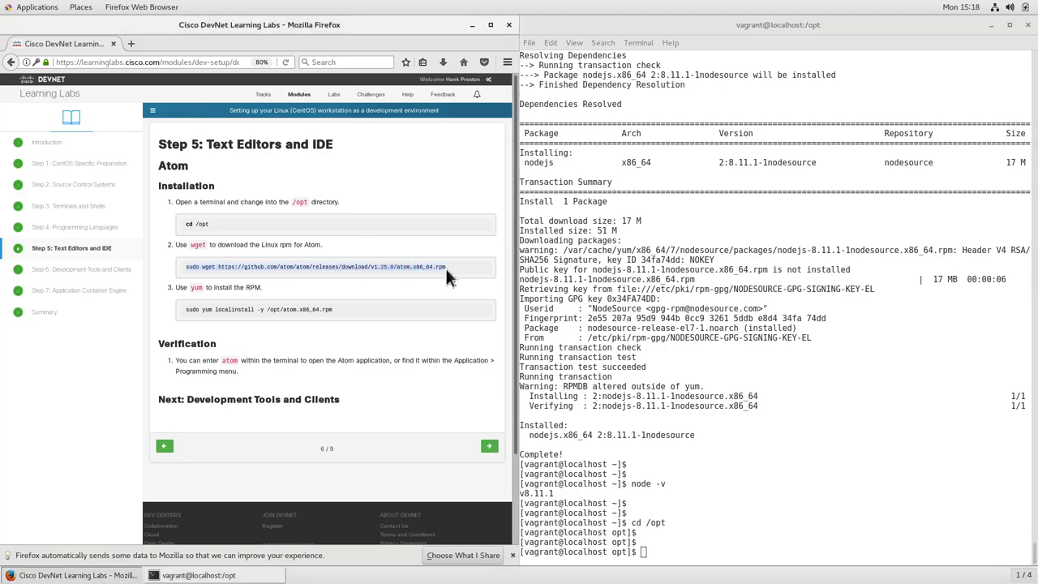
click(772, 546)
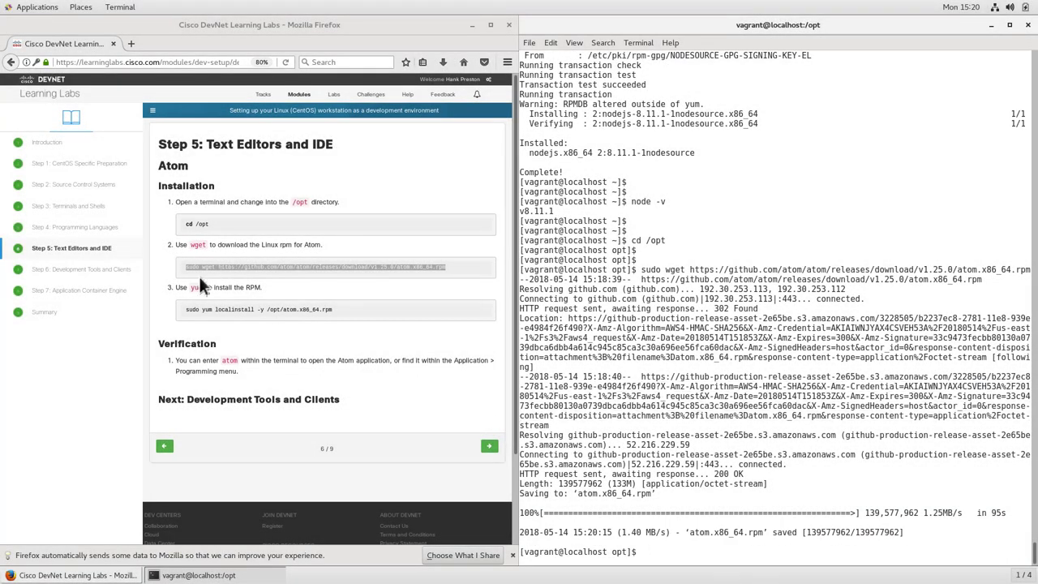
Step: Install the downloaded Atom RPM with the lab's sudo yum localinstall -y /opt/atom.x86_64.rpm command
click(188, 310)
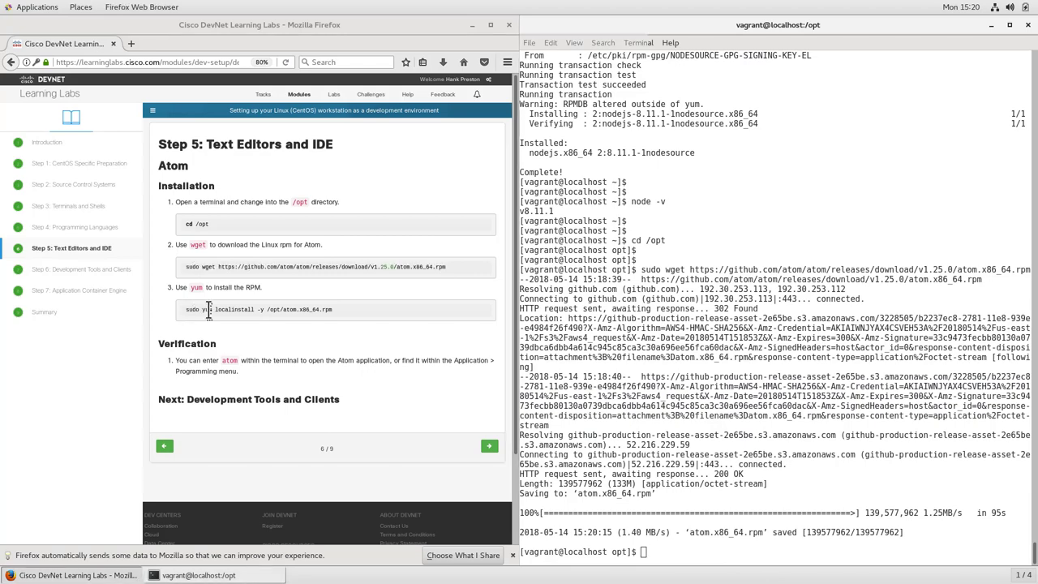
drag(316, 311, 340, 313)
key(ctrl+c)
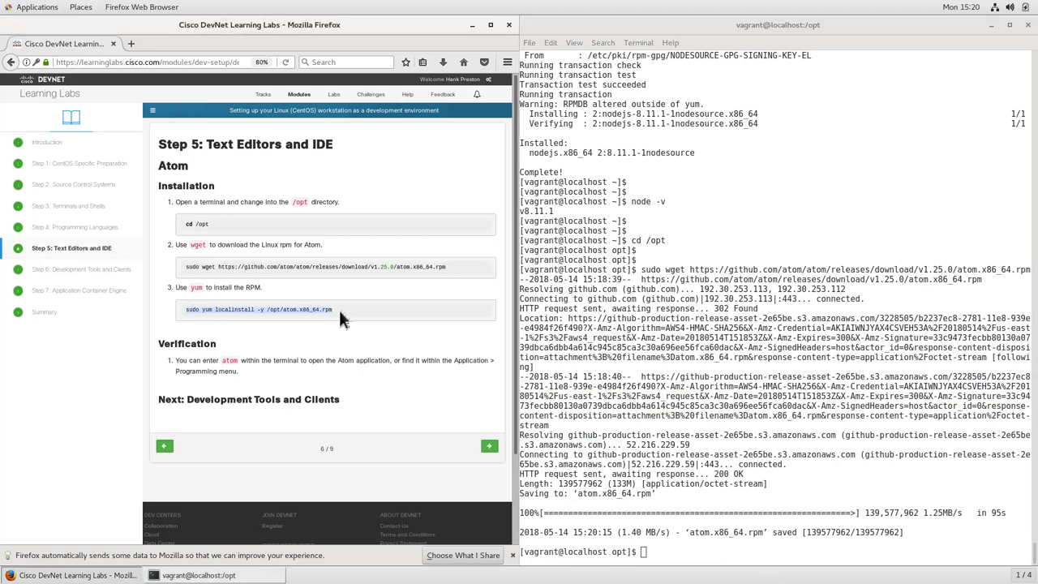
click(707, 565)
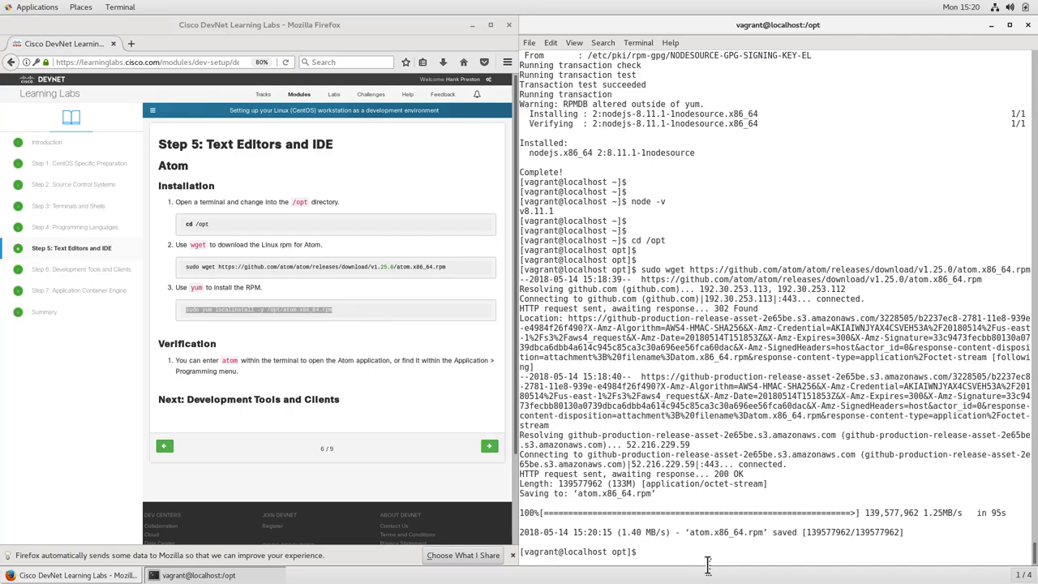
key(Return)
key(Return)
key(ctrl+shift+v)
key(Return)
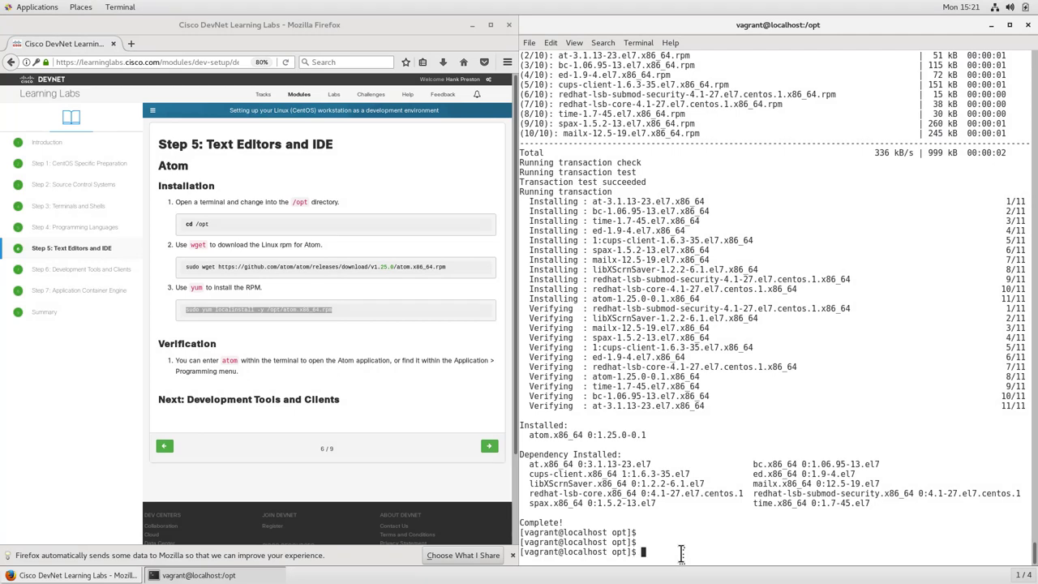
Step: Launch Atom from the terminal with atom to verify the installation, and close its window
text(atom)
key(Return)
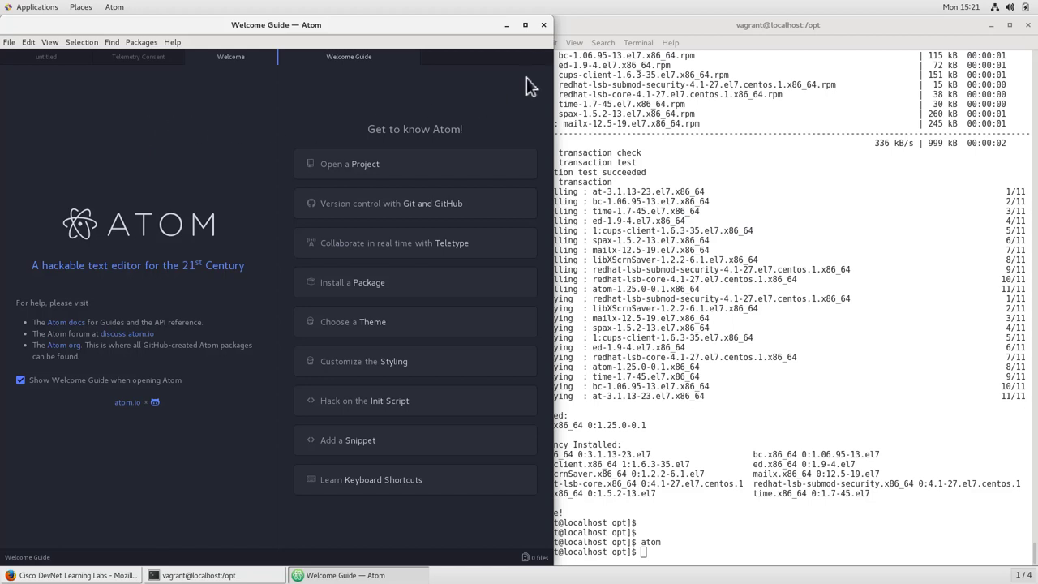
click(543, 25)
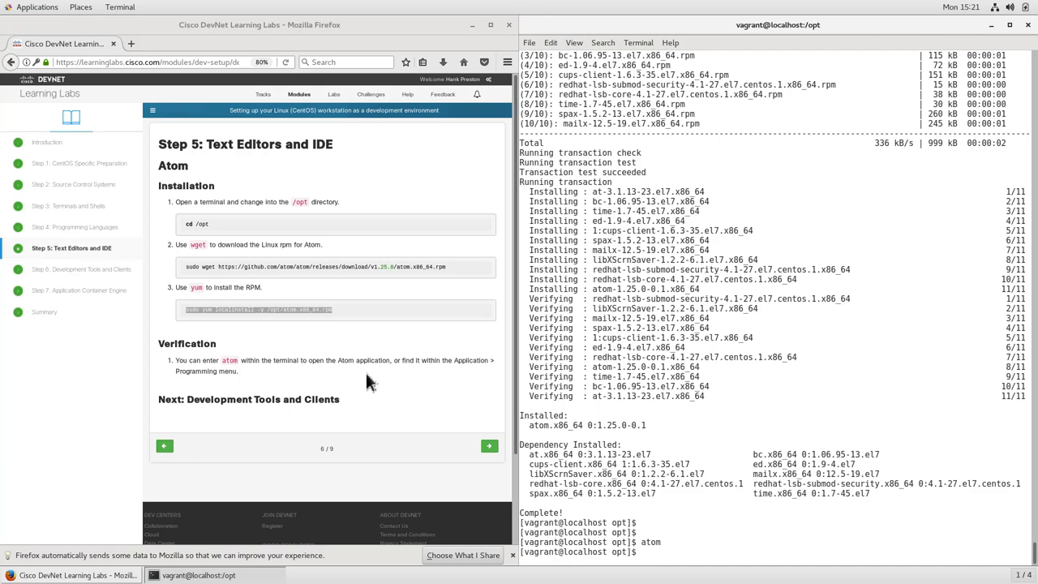
Step: Open lab Step 6: Development Tools and Clients, and run its cd /opt command in the terminal
click(86, 270)
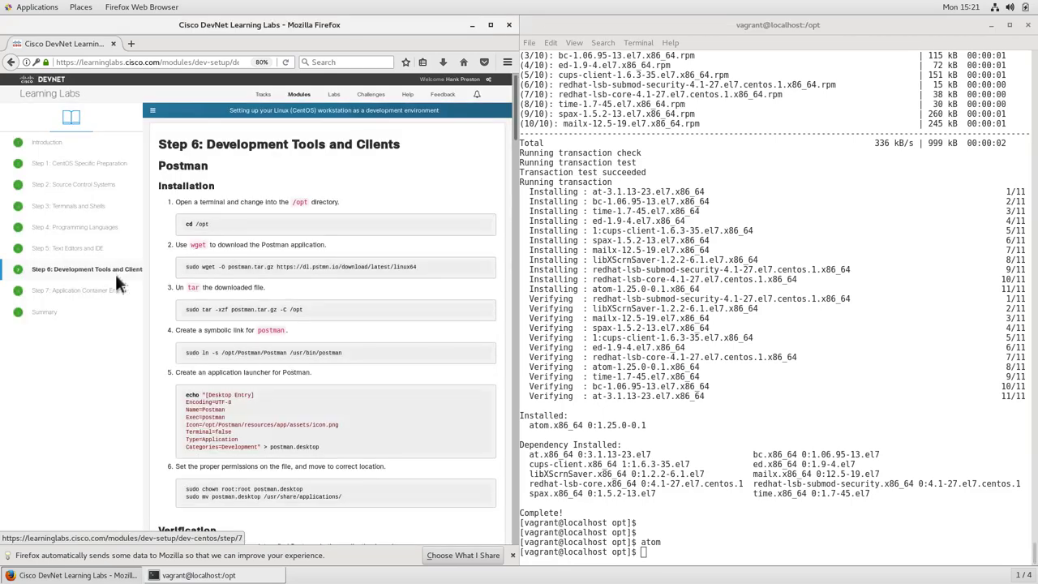
triple_click(214, 226)
click(657, 546)
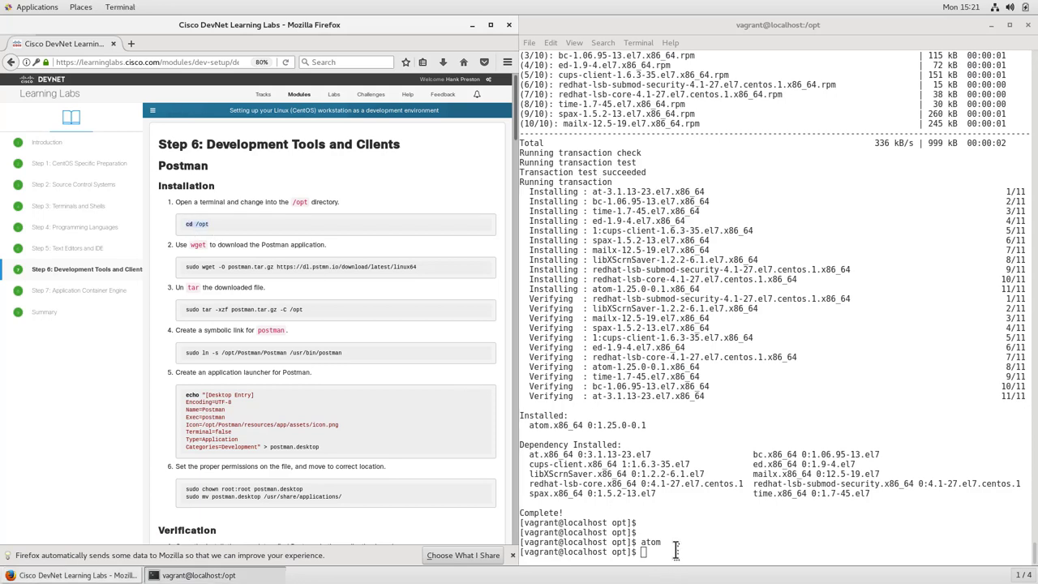
key(Return)
key(Return)
key(Return)
text(cd /opt)
key(Return)
key(Return)
key(Return)
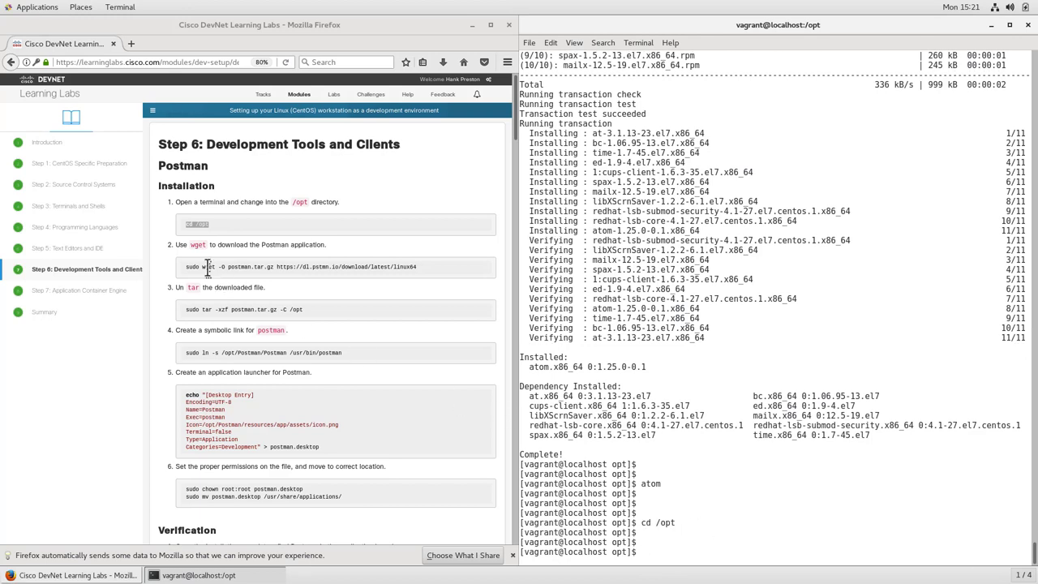
drag(186, 267, 412, 270)
key(ctrl+c)
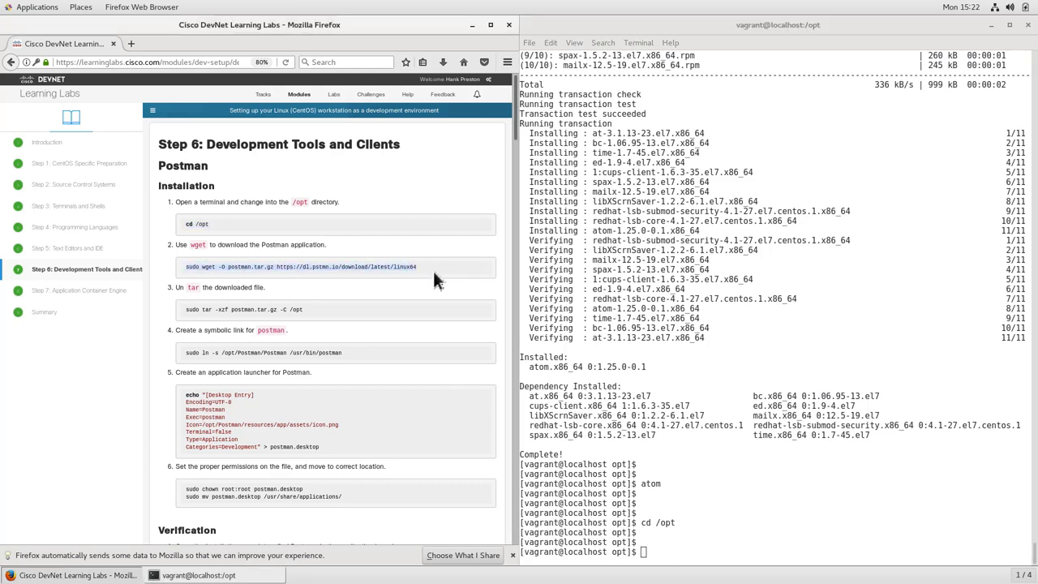
click(839, 538)
key(ctrl+shift+v)
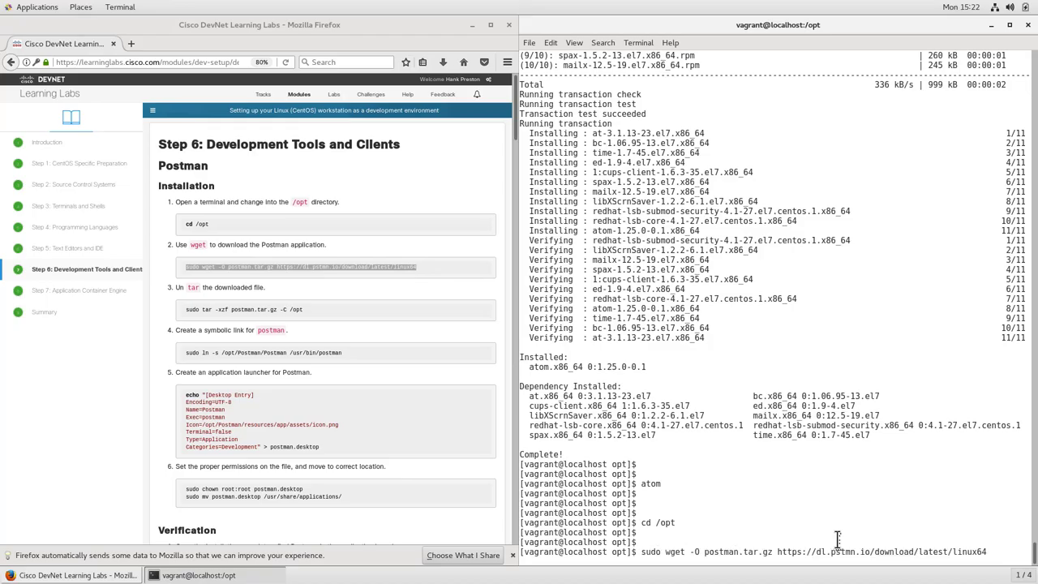
key(Return)
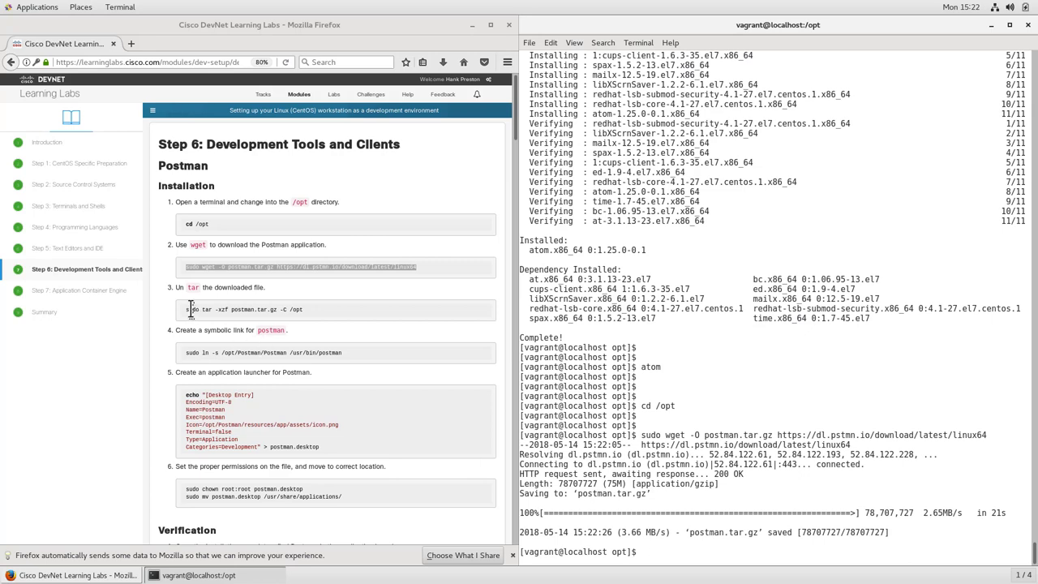
Step: Extract the Postman archive into /opt with sudo tar -xzf postman.tar.gz -C /opt
drag(190, 309, 289, 309)
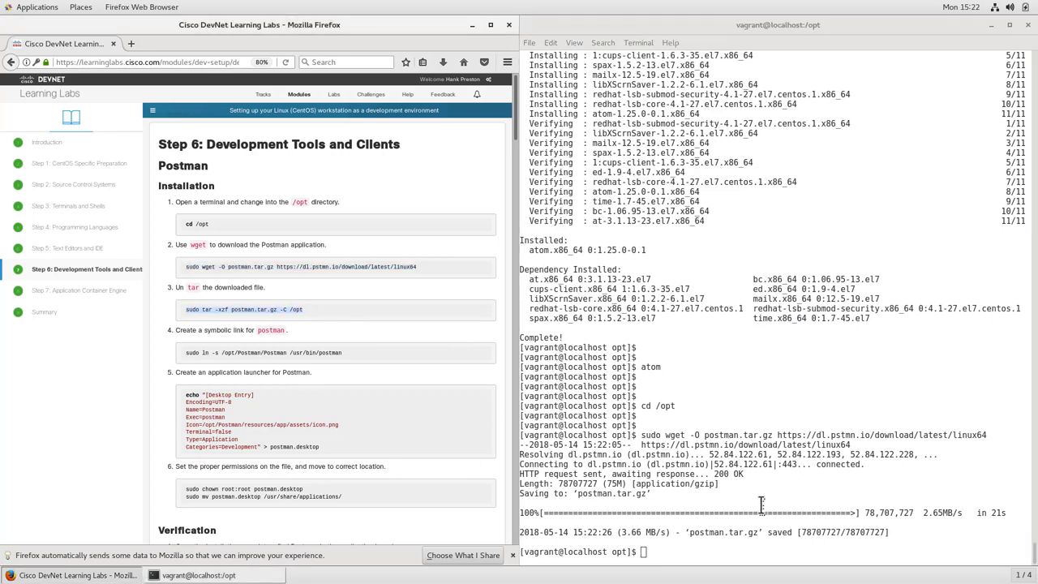
click(781, 549)
key(Return)
key(Return)
text(sudo tar -xzf postman.tar.gz -C /opt)
key(Return)
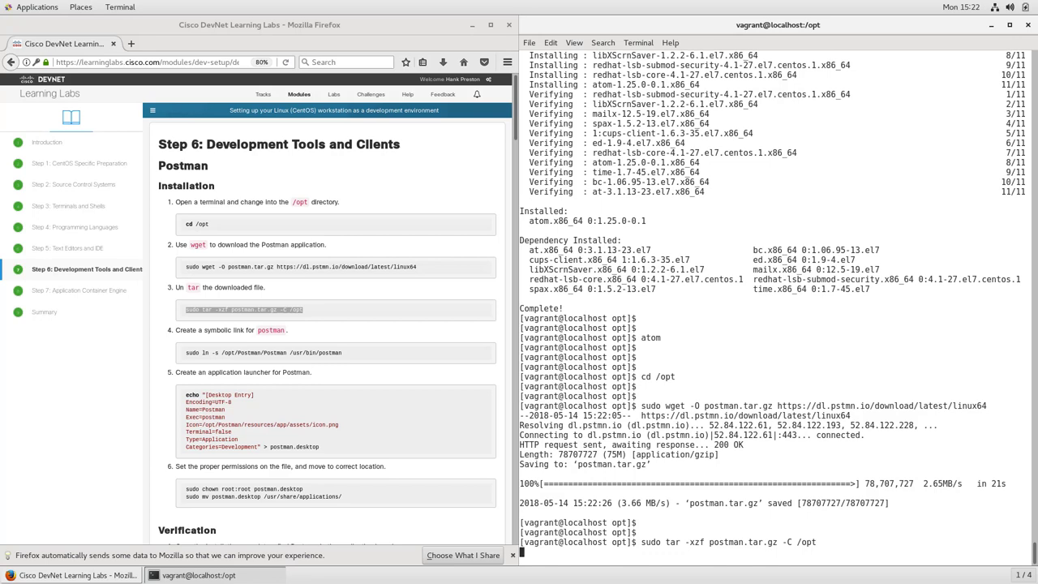
key(Return)
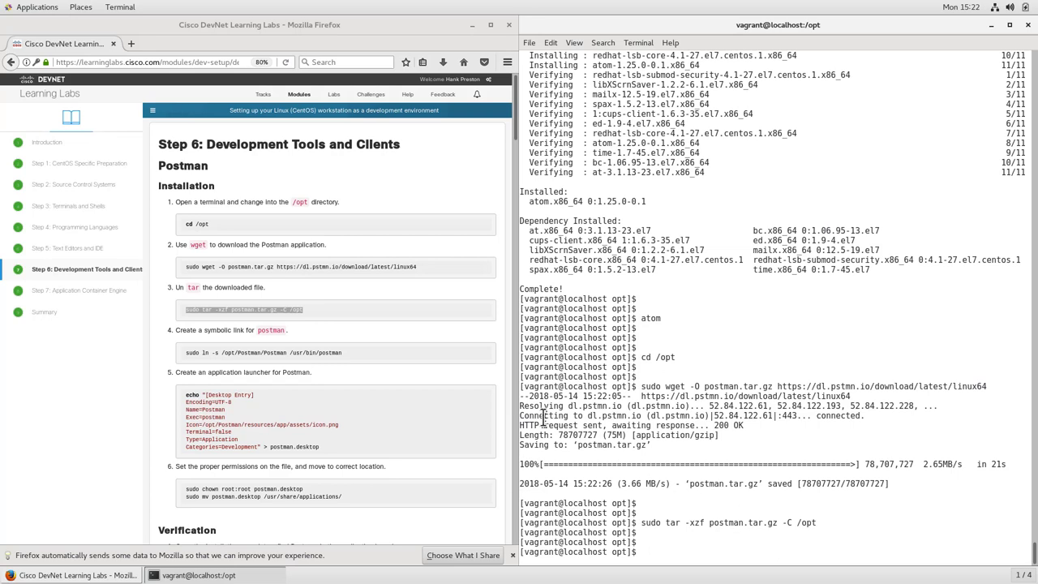
Step: Create the Postman symbolic link with the lab's sudo ln -s /opt/Postman/Postman /usr/bin/postman command
drag(186, 352, 335, 350)
key(super+c)
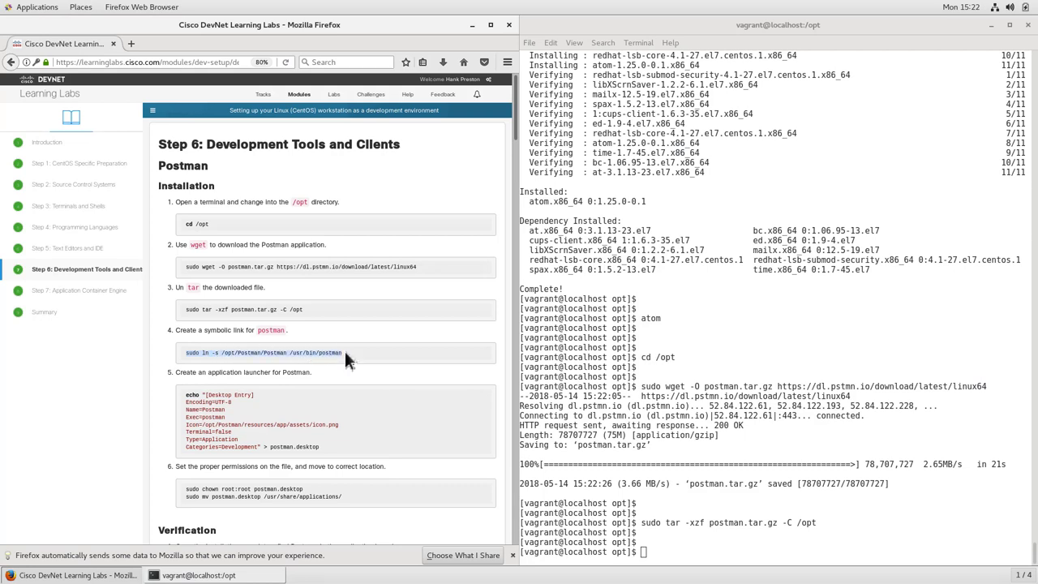
click(762, 551)
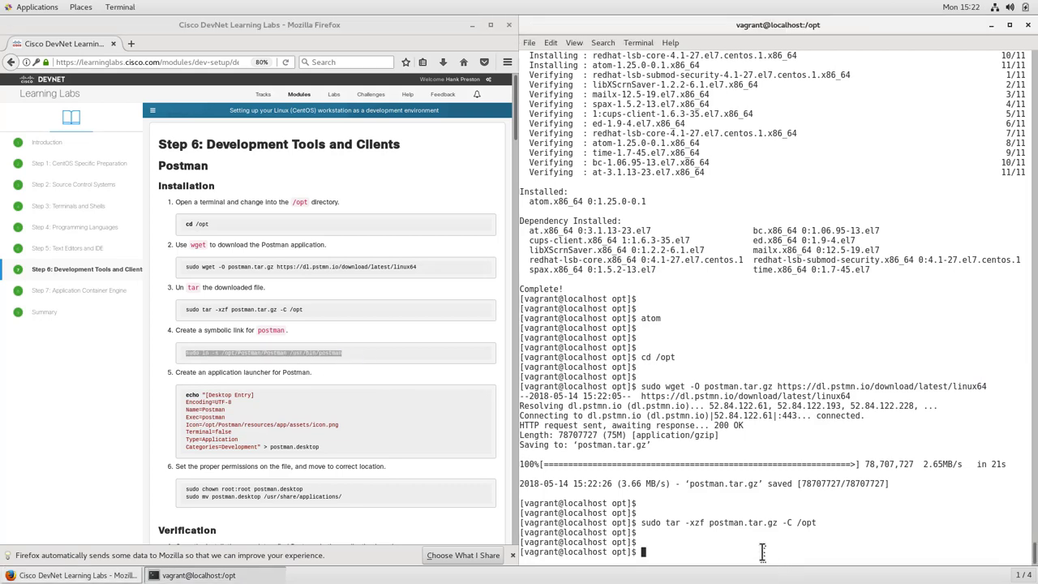
middle_click(762, 551)
key(Return)
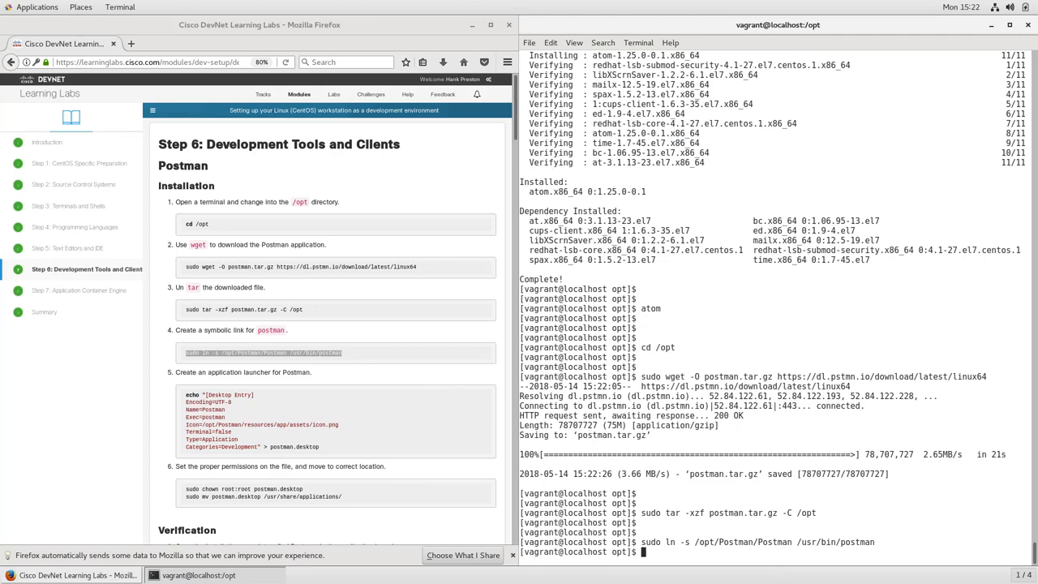
key(Return)
key(Return)
key(Return)
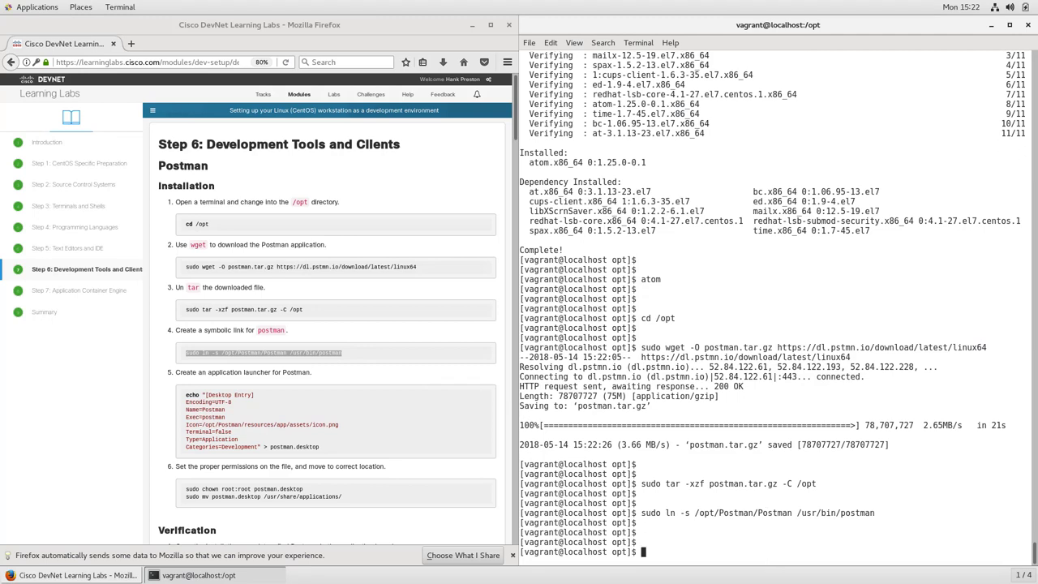
Step: Launch Postman from the terminal with the postman command, and close its window once it has started
text(postman)
key(Return)
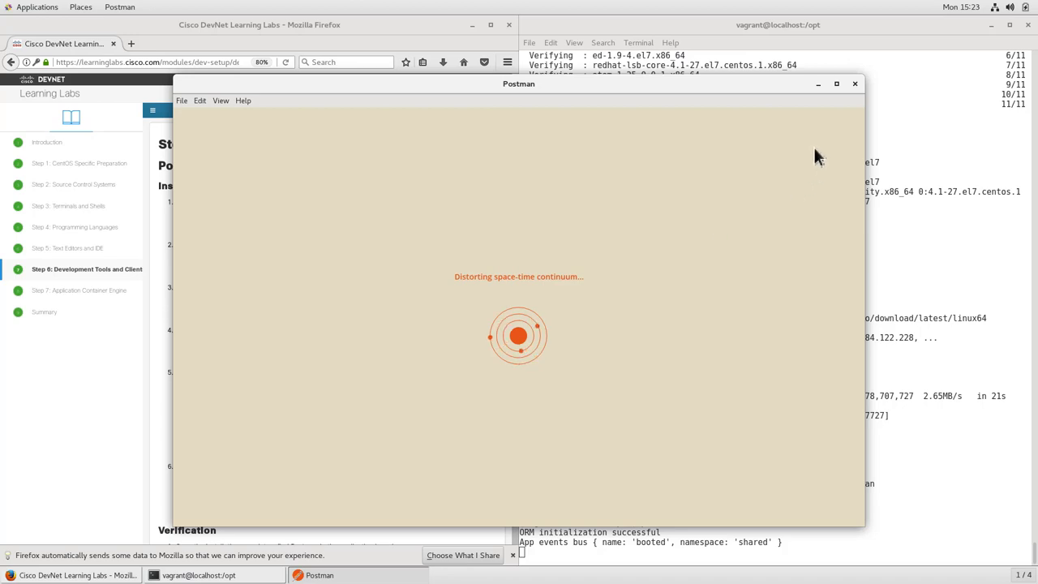
click(854, 84)
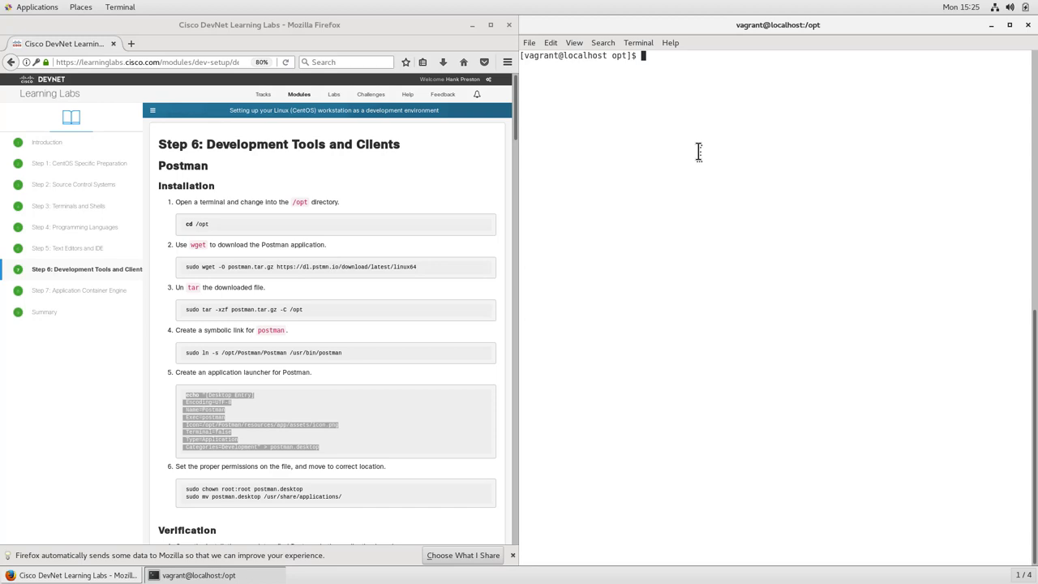
Step: Change to the home directory and create the postman.desktop launcher file there with the lab's echo "[Desktop Entry] ..." command
text(cd ~)
key(Return)
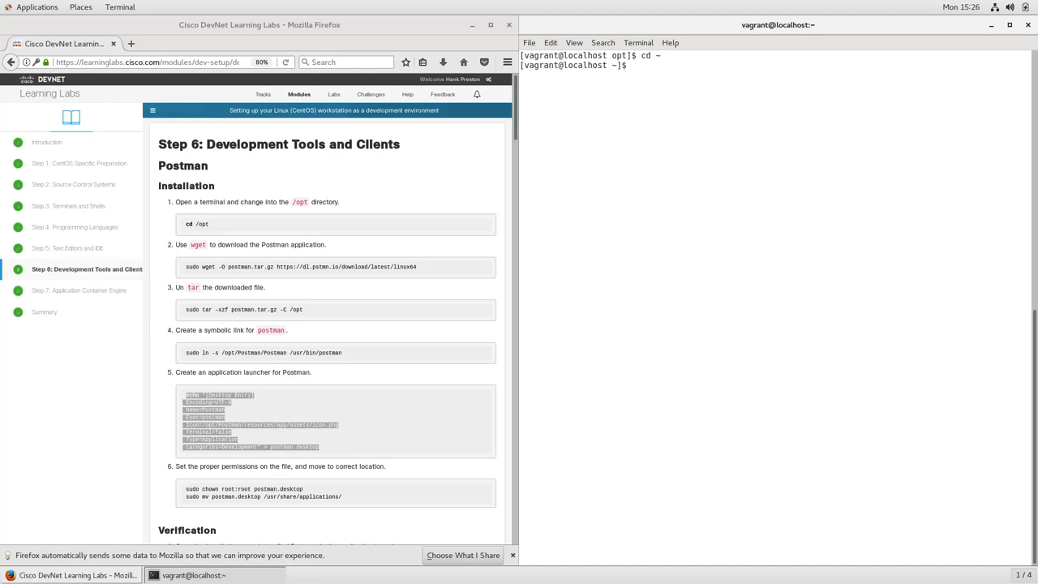
key(Return)
click(185, 395)
drag(185, 395, 321, 451)
key(super+c)
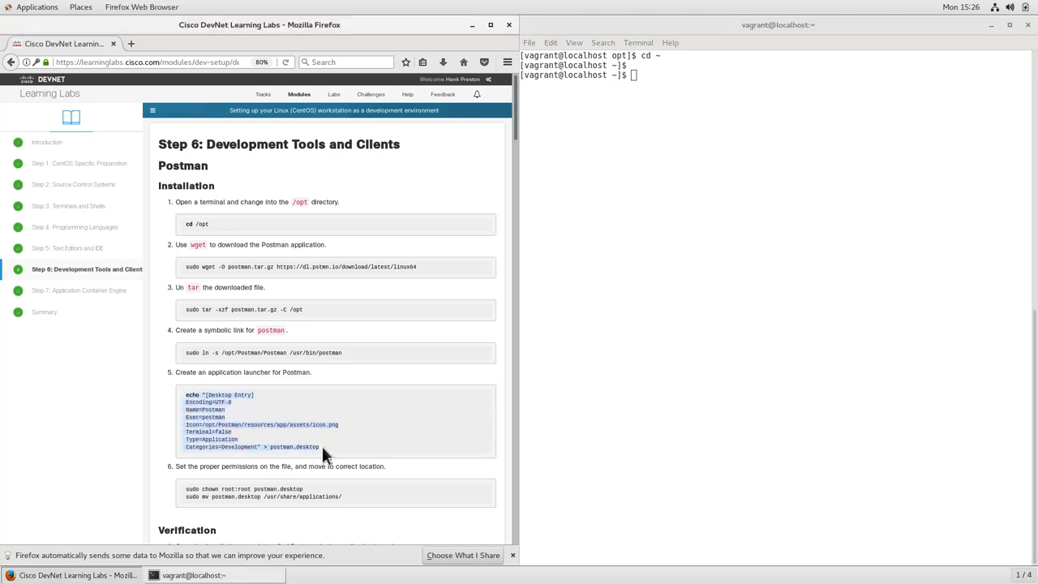
click(767, 269)
middle_click(767, 269)
key(Return)
key(Return)
key(Return)
Step: List the home directory with ls -l and check the entry for postman.desktop
text(l)
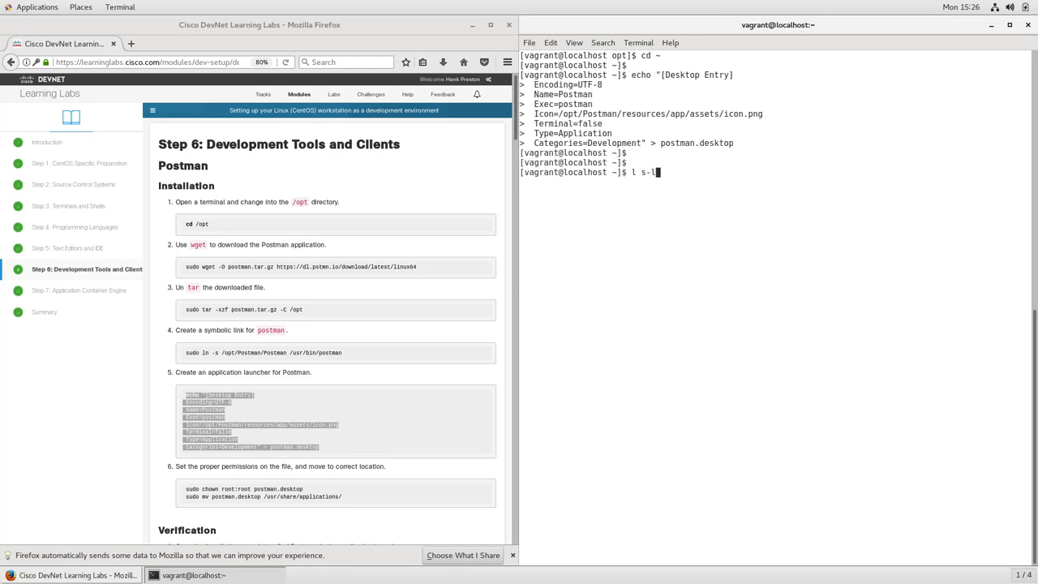
text(s -l)
key(Return)
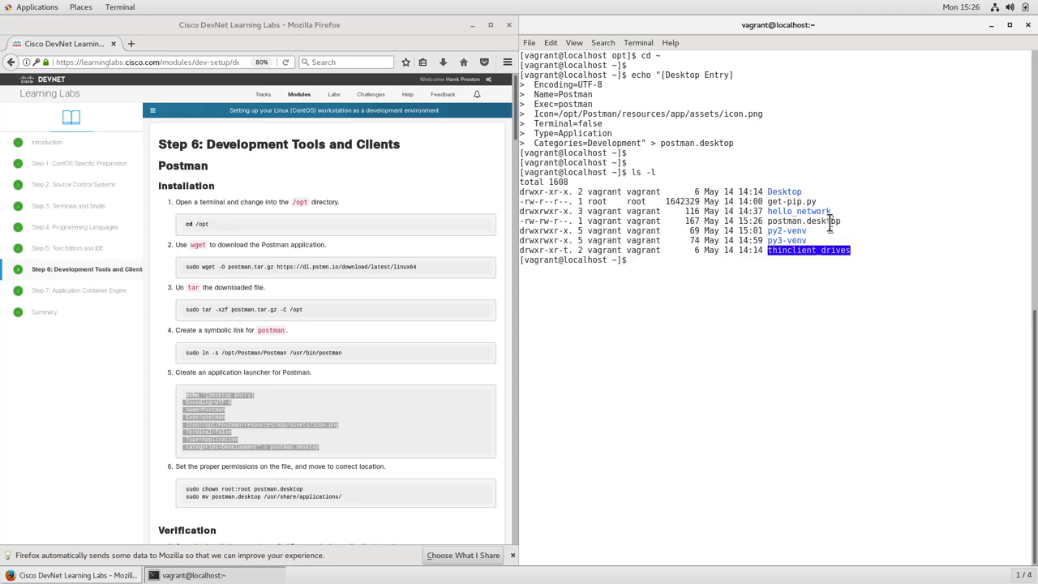
drag(841, 220, 550, 220)
click(611, 221)
key(Return)
key(Return)
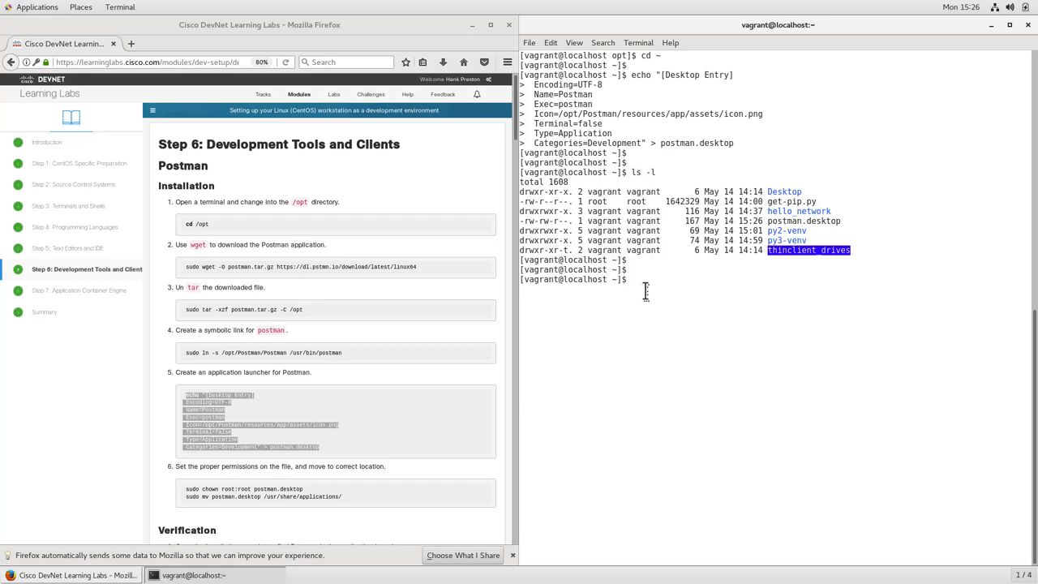
Step: Run the lab's commands to give root ownership of postman.desktop and move it to /usr/share/applications/
drag(186, 489, 322, 496)
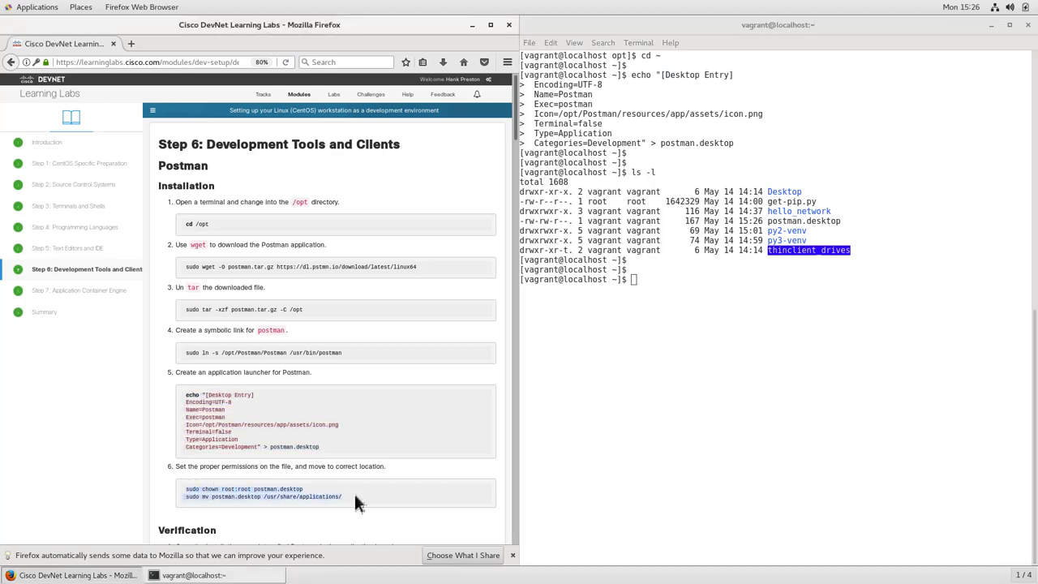
click(714, 451)
middle_click(716, 452)
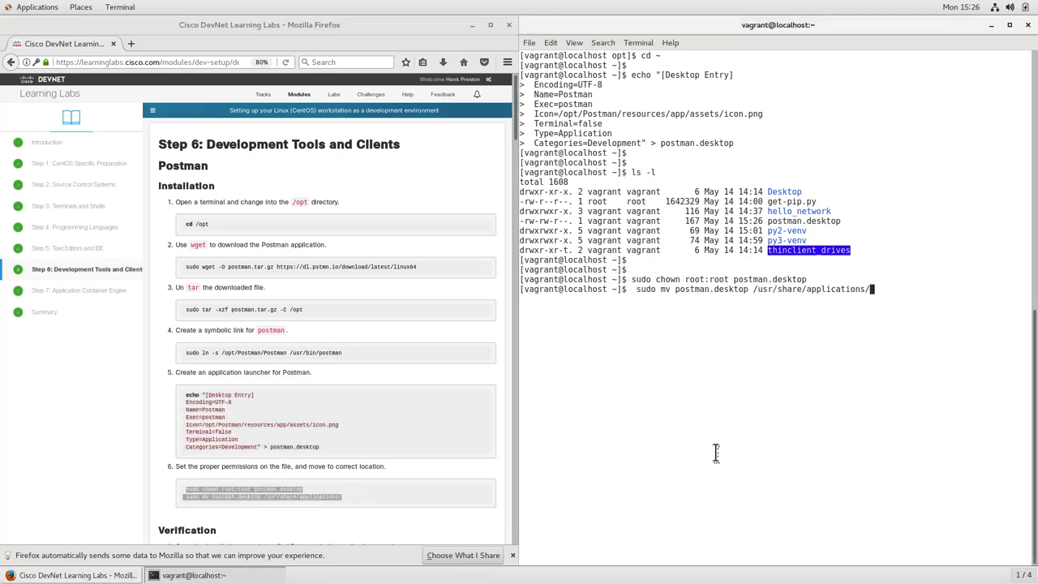
key(Return)
key(Return)
key(Return)
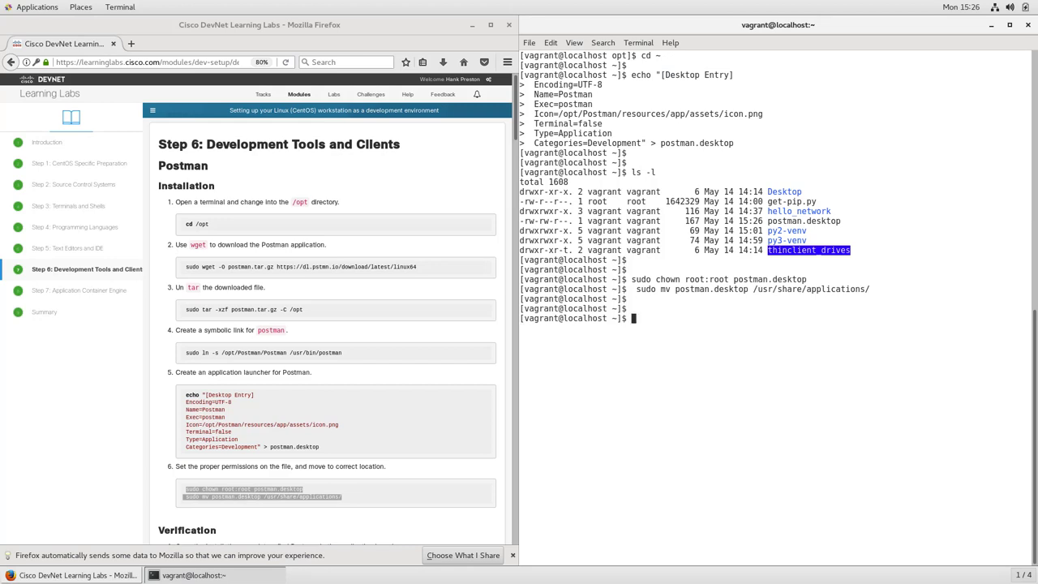
Step: Start Postman from the Programming applications, skip the account sign-up, and dismiss the What's New in Postman v6 window
click(41, 10)
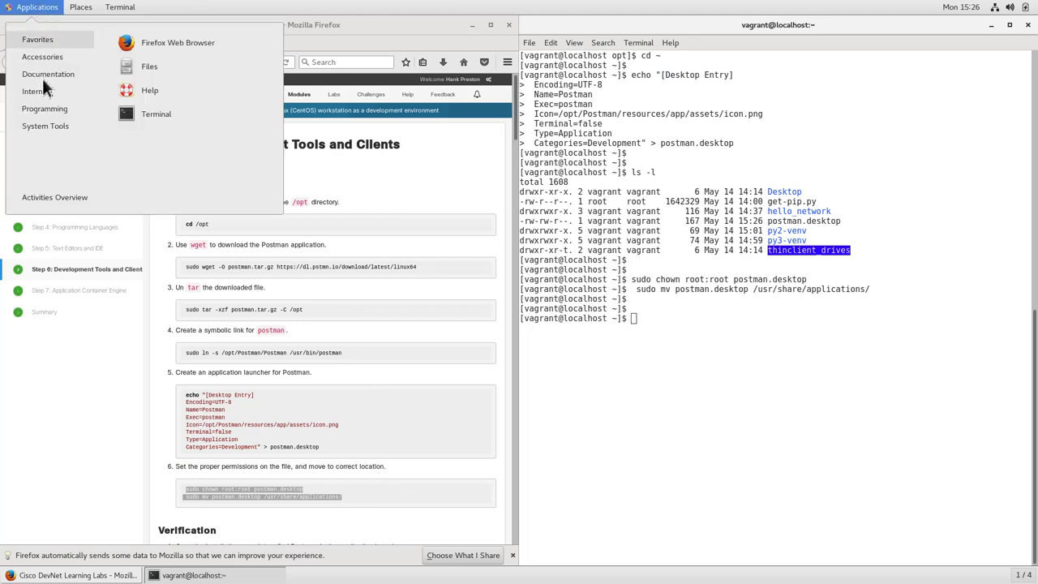
mouse_move(45, 93)
mouse_move(47, 114)
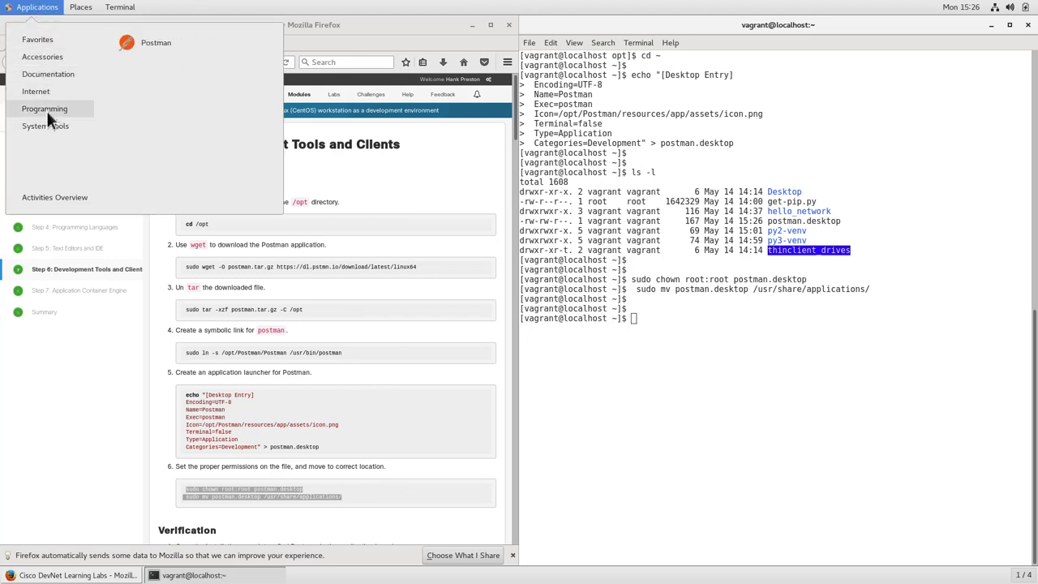
click(126, 46)
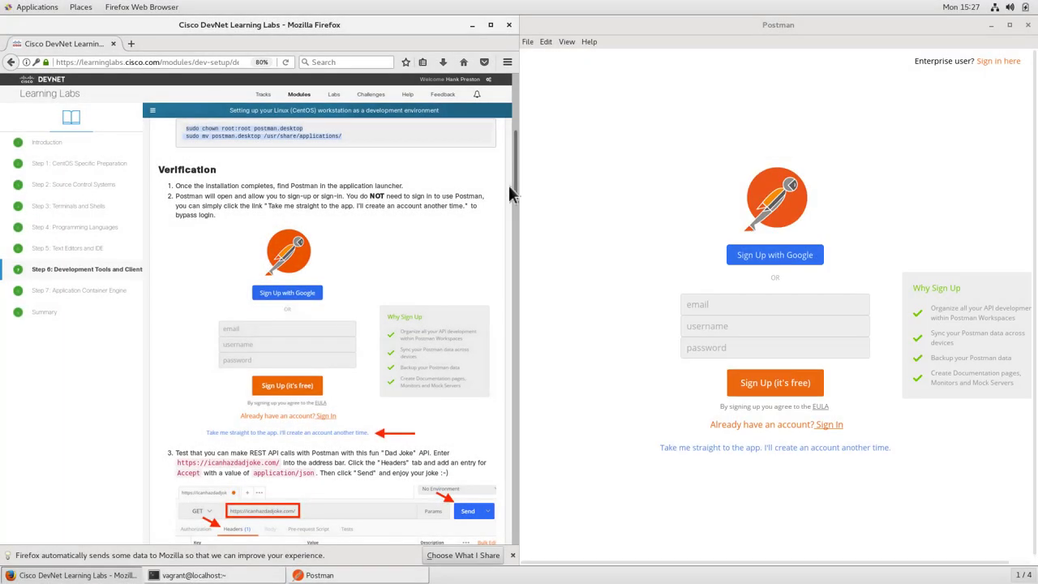
click(687, 449)
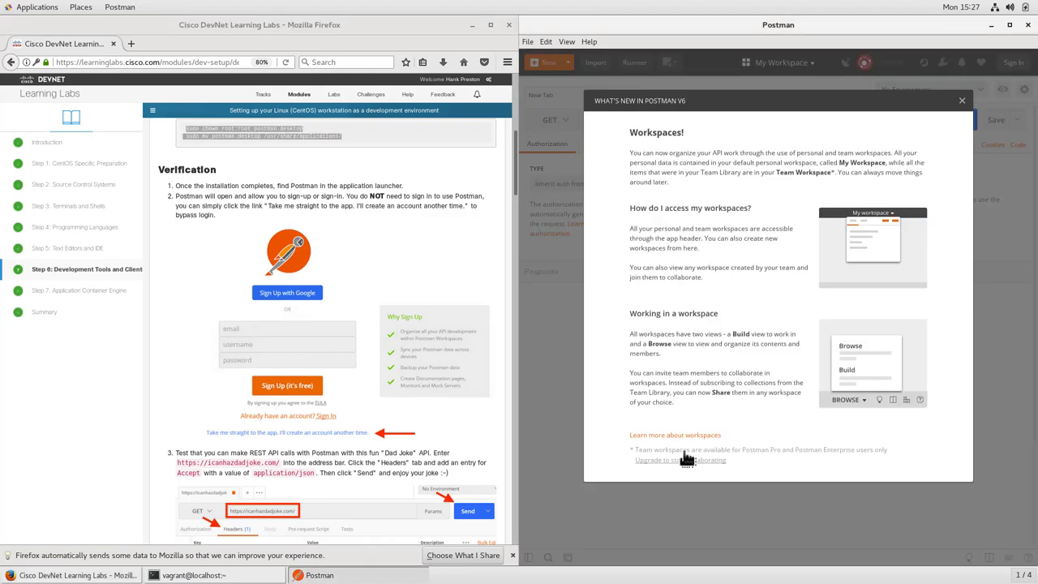
click(962, 101)
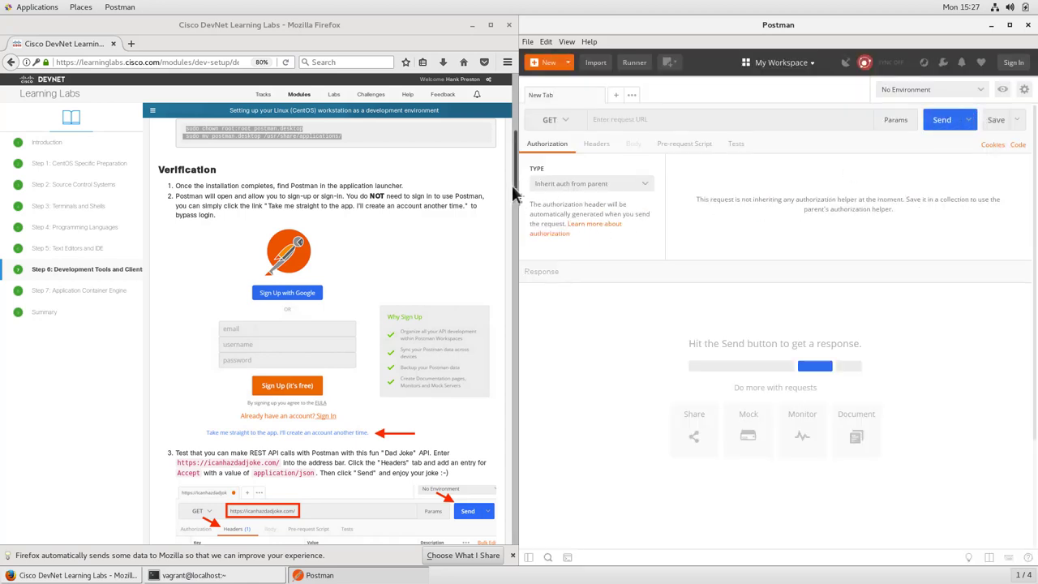
drag(513, 191, 504, 213)
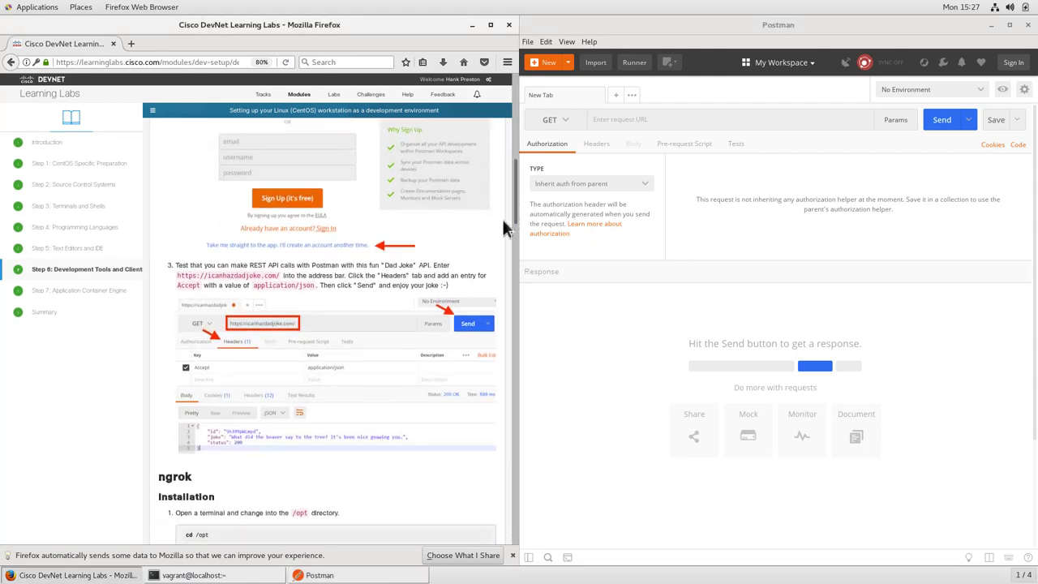
drag(177, 276, 279, 276)
key(ctrl+c)
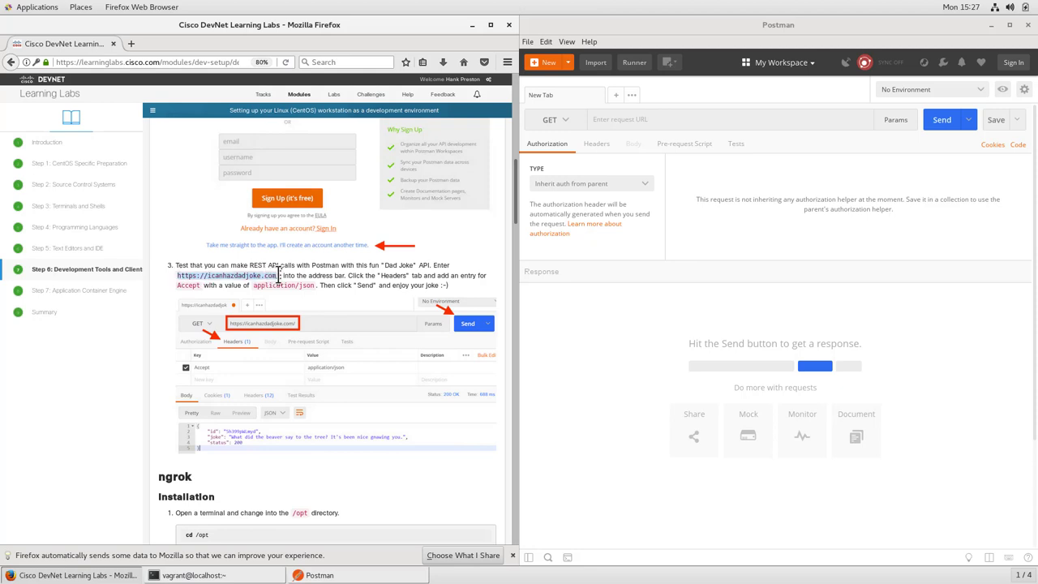
click(719, 119)
key(ctrl+v)
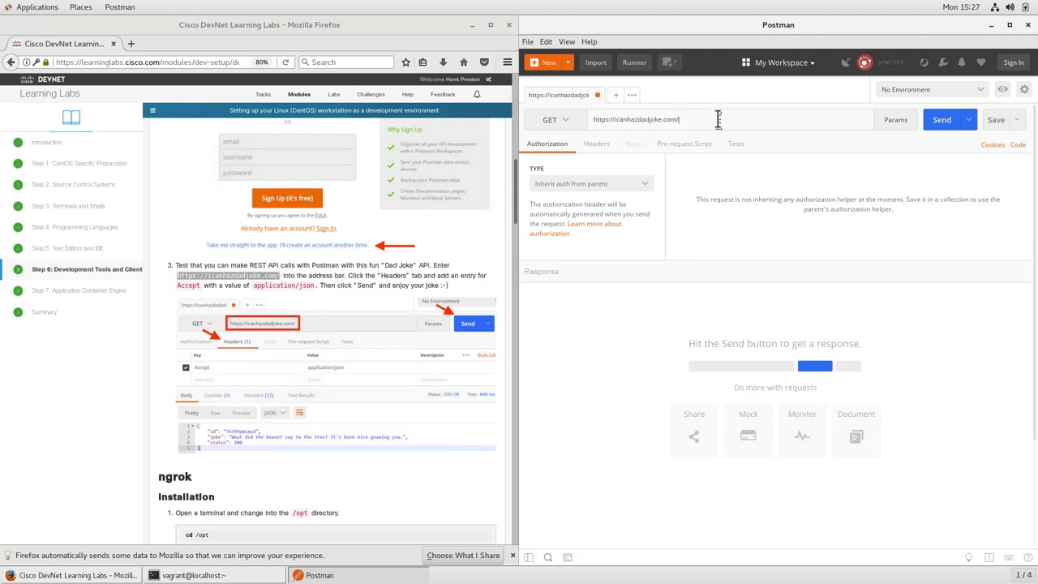
Step: Add an Accept header with the value application/json to the request and send it
click(600, 151)
click(618, 180)
text(Accept)
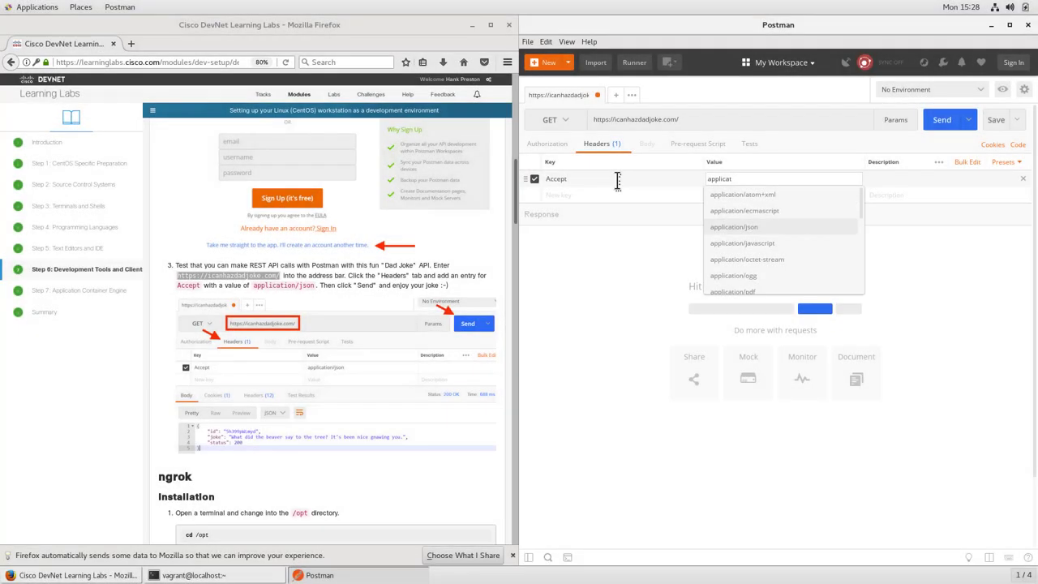
key(Return)
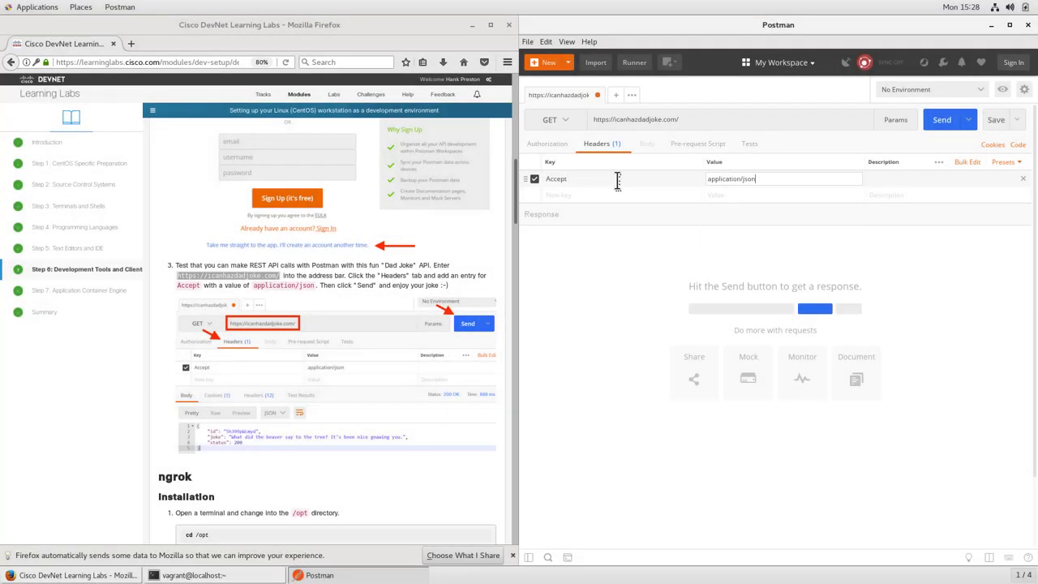
click(941, 123)
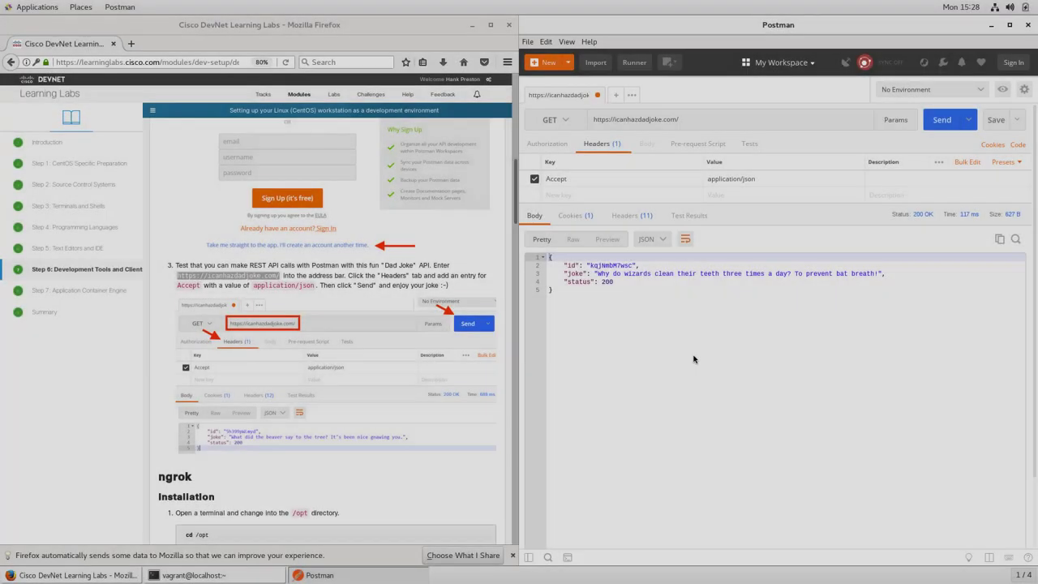
click(686, 354)
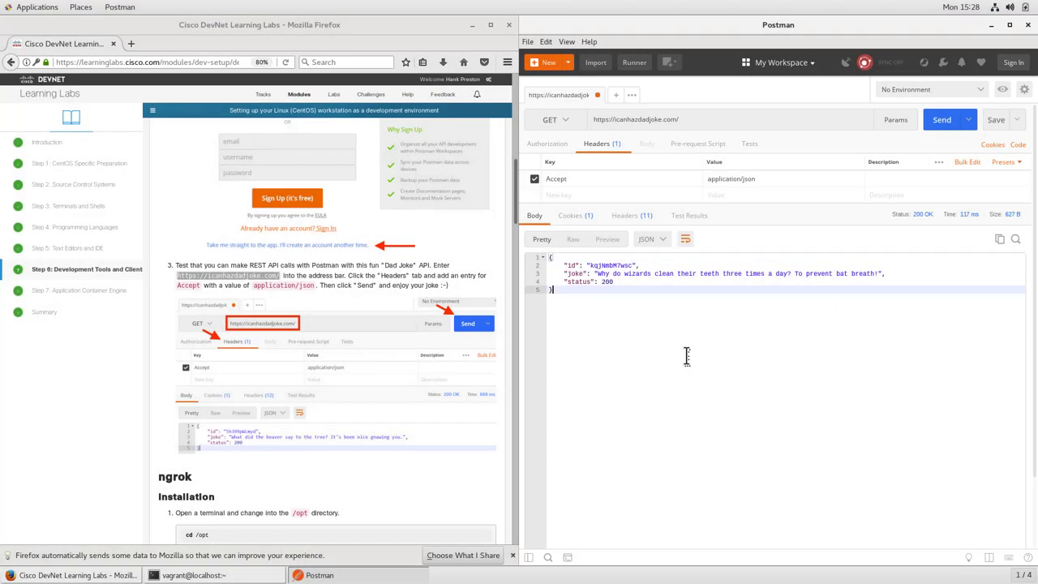
Step: Close Postman and run the cd /opt command from the lab's ngrok installation section in the terminal
click(1027, 25)
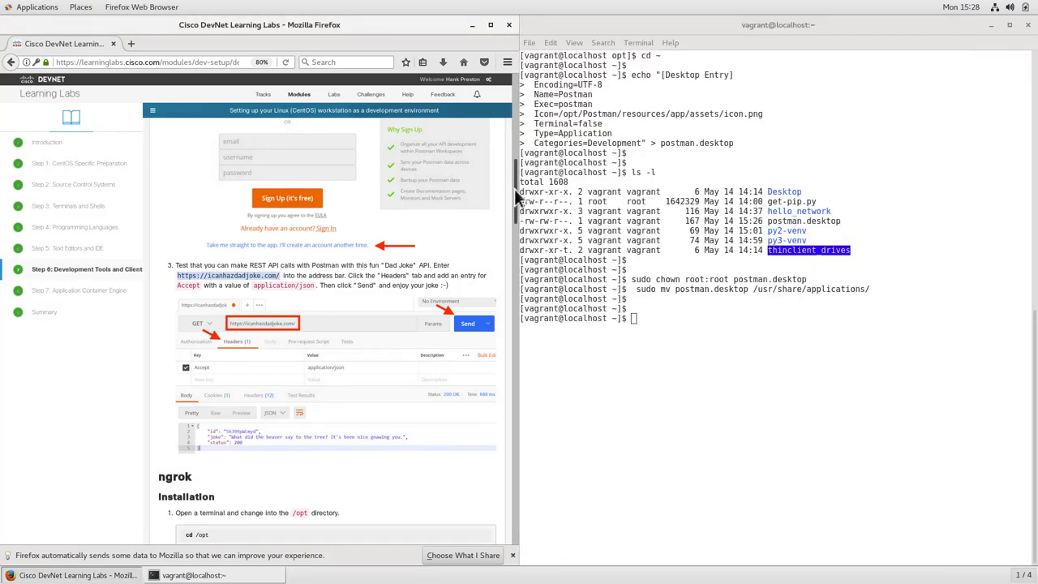
scroll(514, 203, down, 5)
scroll(504, 257, down, 5)
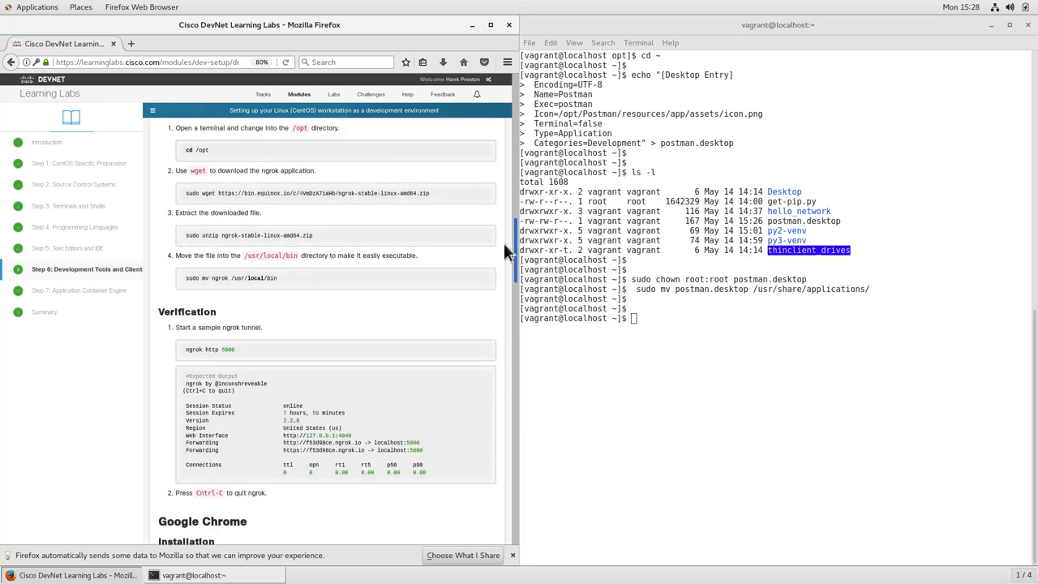
scroll(505, 246, up, 1)
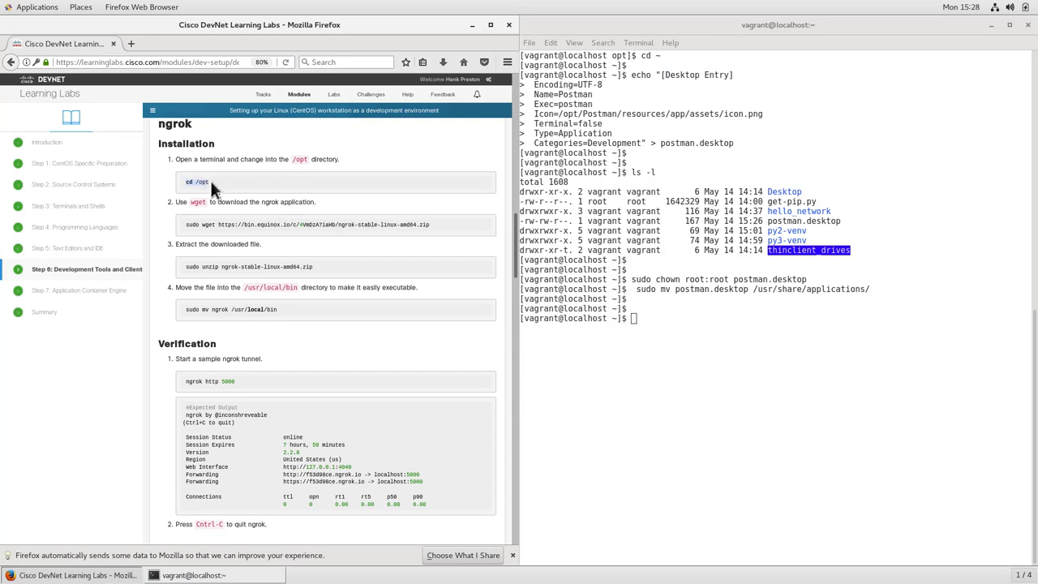
click(720, 395)
middle_click(724, 394)
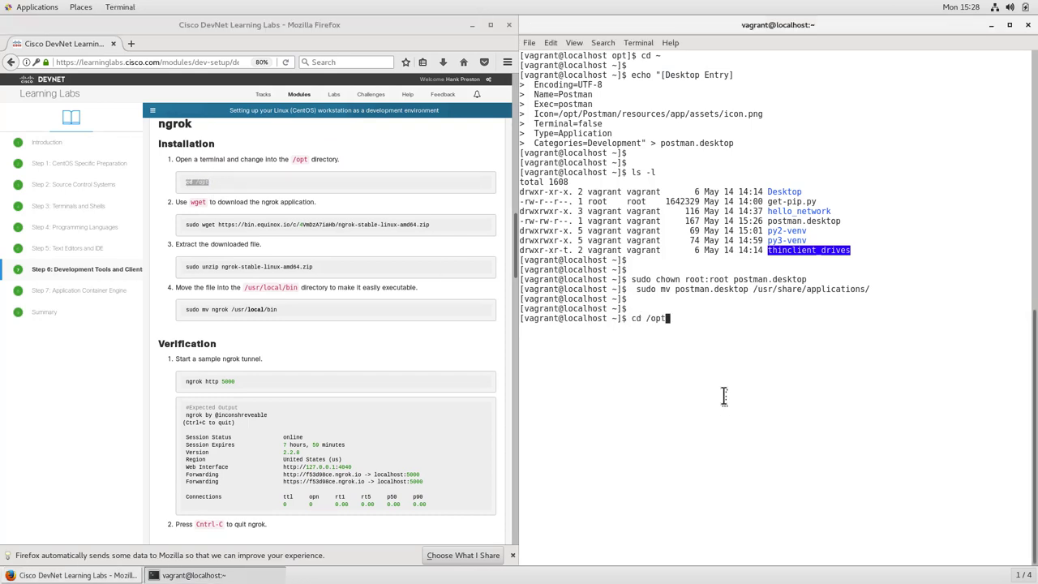
key(Return)
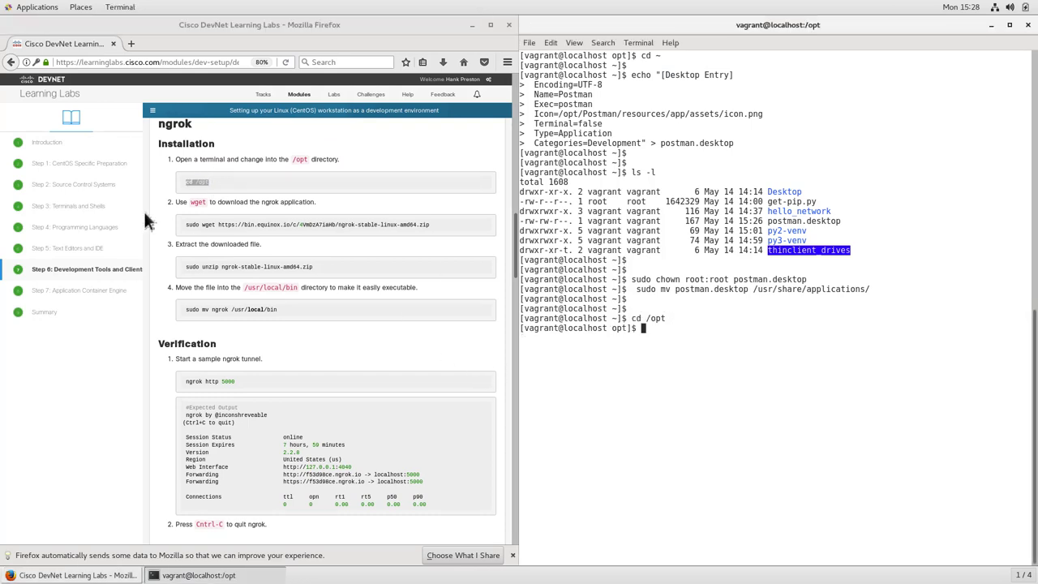
click(199, 227)
drag(186, 225, 429, 224)
key(super+c)
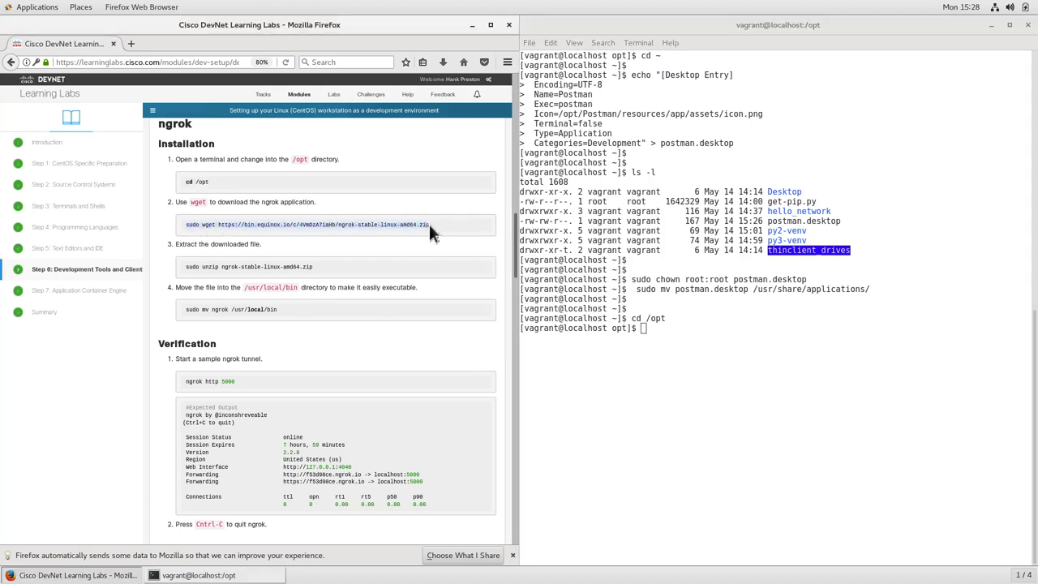
click(738, 383)
middle_click(738, 384)
key(Return)
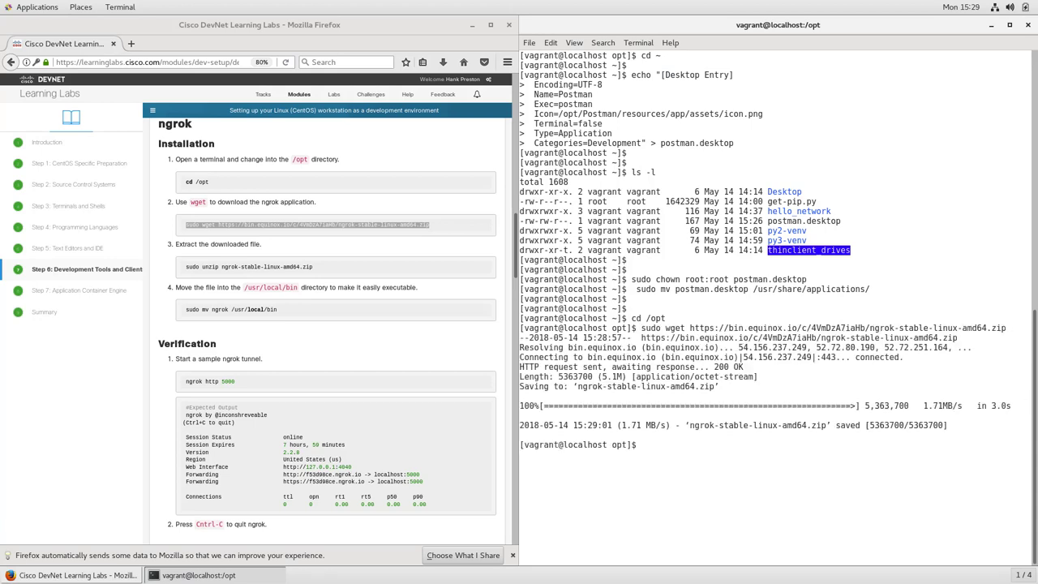
key(Return)
key(Return)
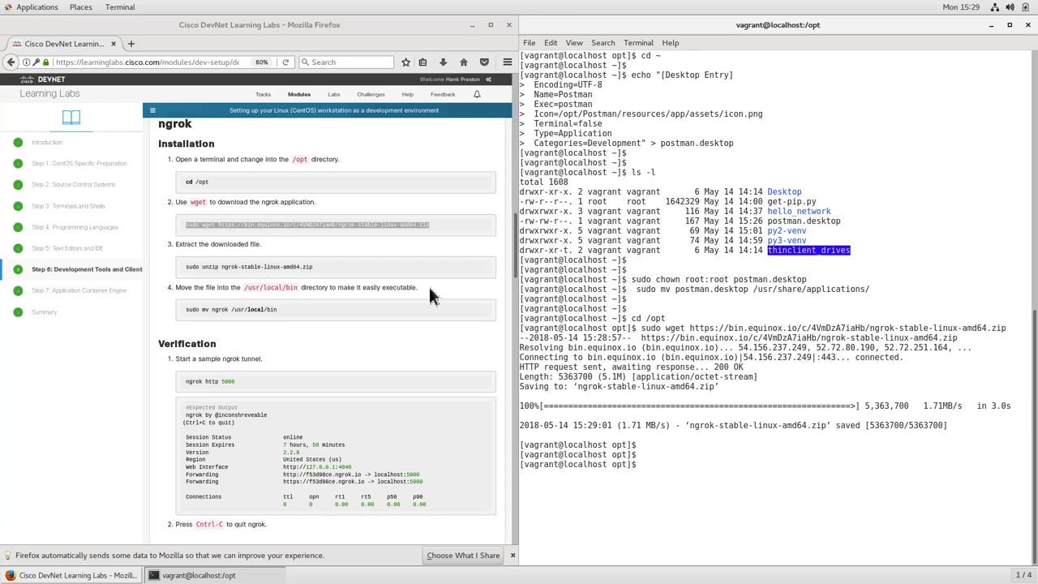
Step: Extract the ngrok archive with the lab's sudo unzip ngrok-stable-linux-amd64.zip command
click(320, 267)
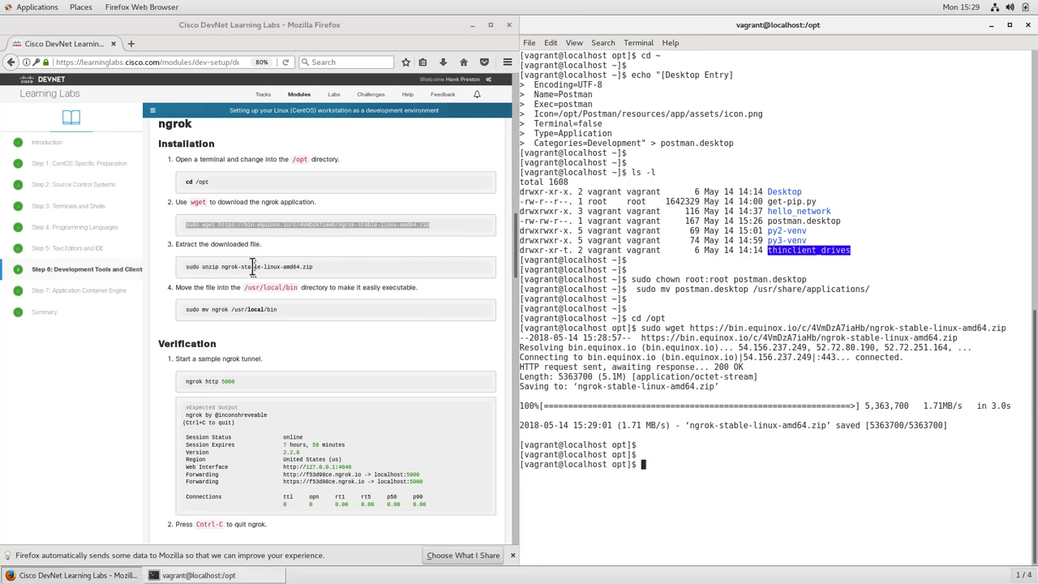
click(695, 487)
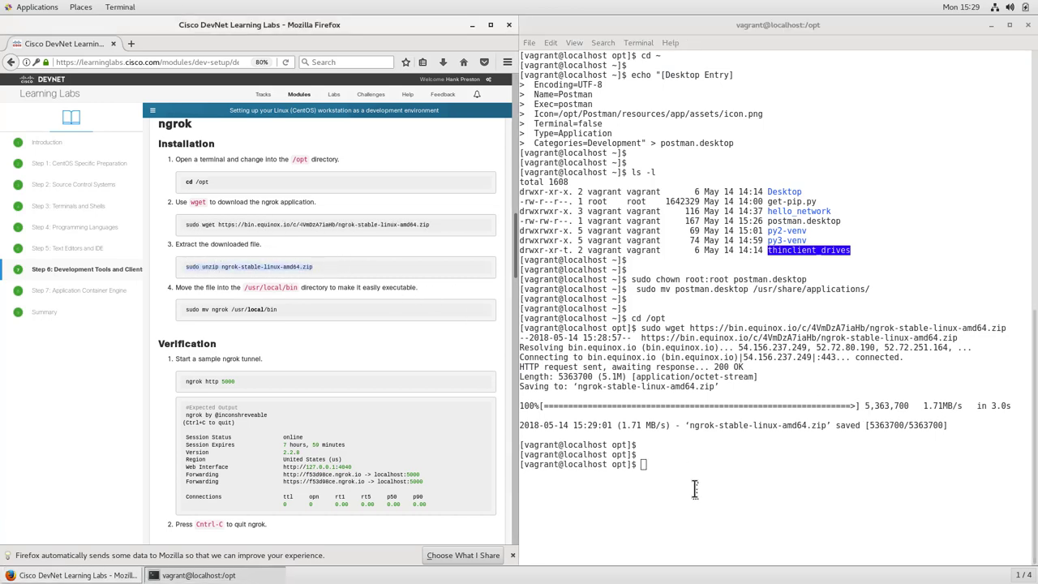
middle_click(695, 487)
key(Return)
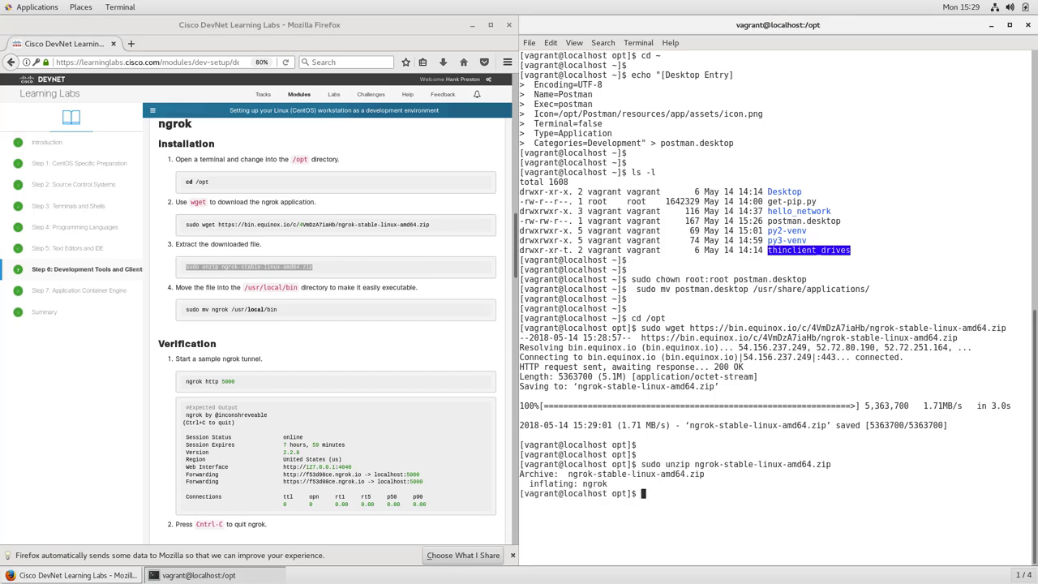
key(Return)
key(Return)
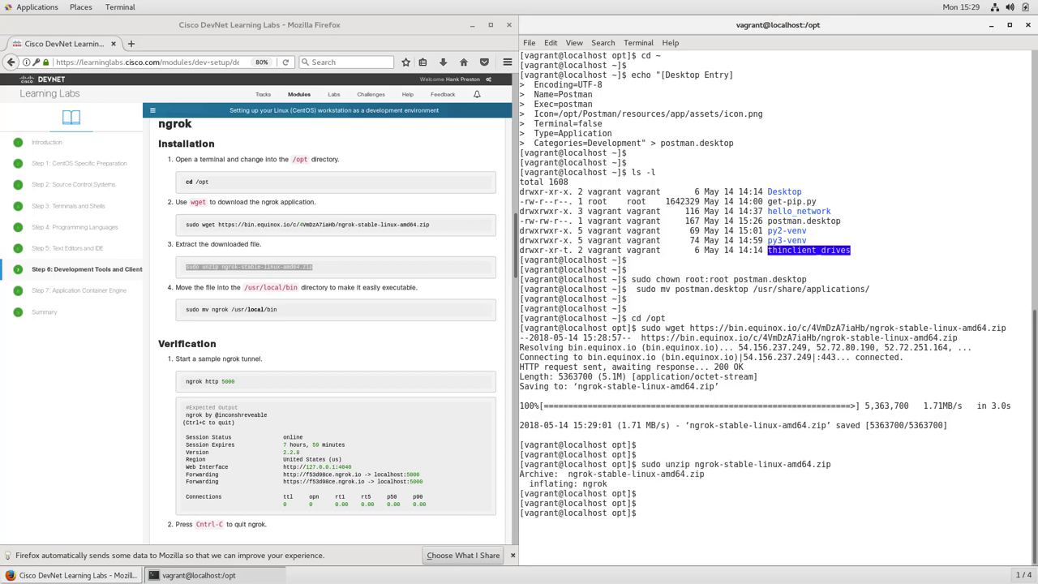
Step: Move the extracted file into /usr/local/bin with the lab's sudo mv ngrok /usr/local/bin command
click(186, 308)
drag(249, 309, 285, 310)
key(super+c)
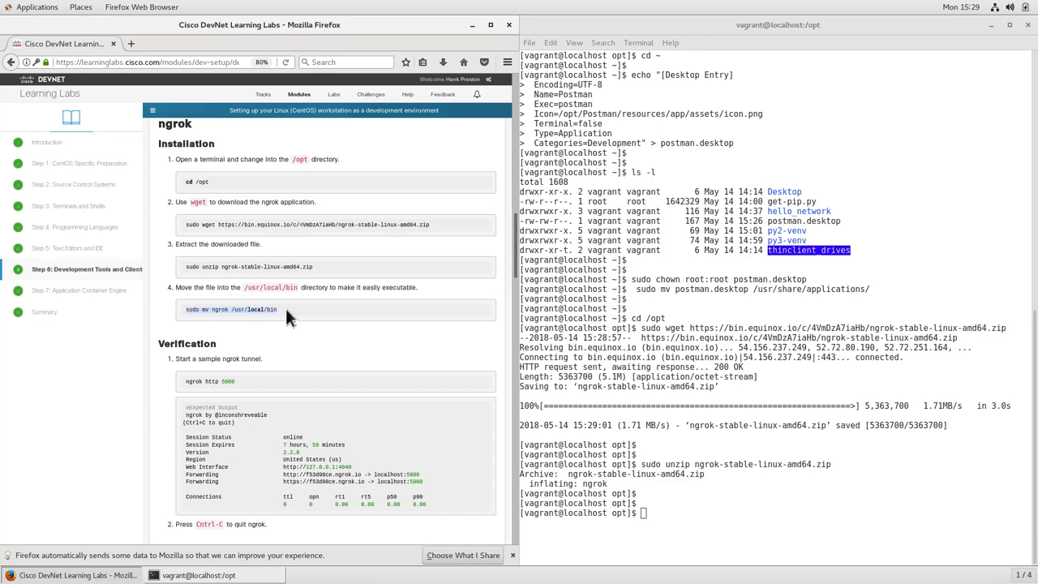
click(753, 532)
middle_click(753, 532)
key(Return)
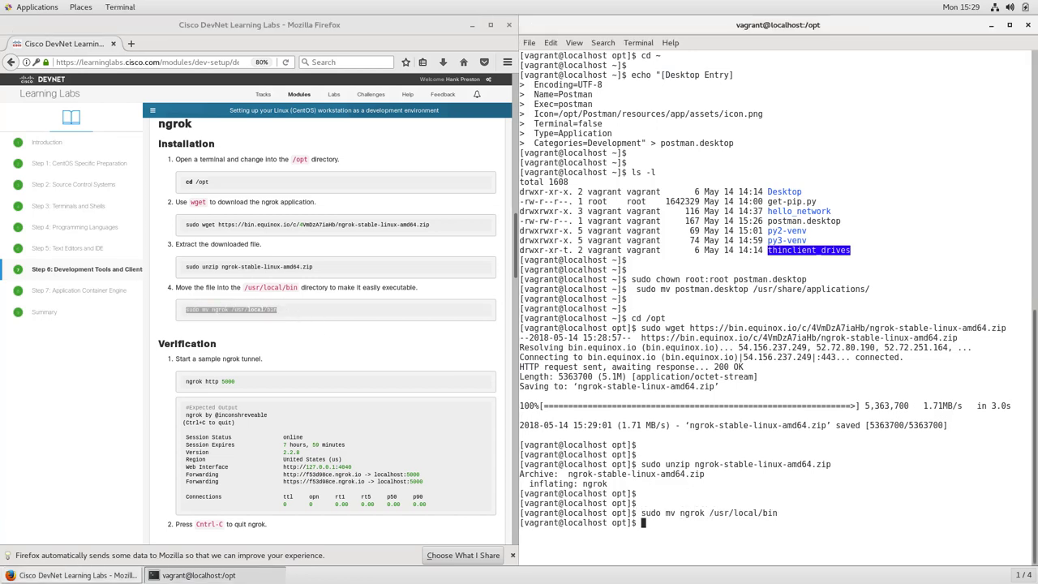
key(Return)
key(Return)
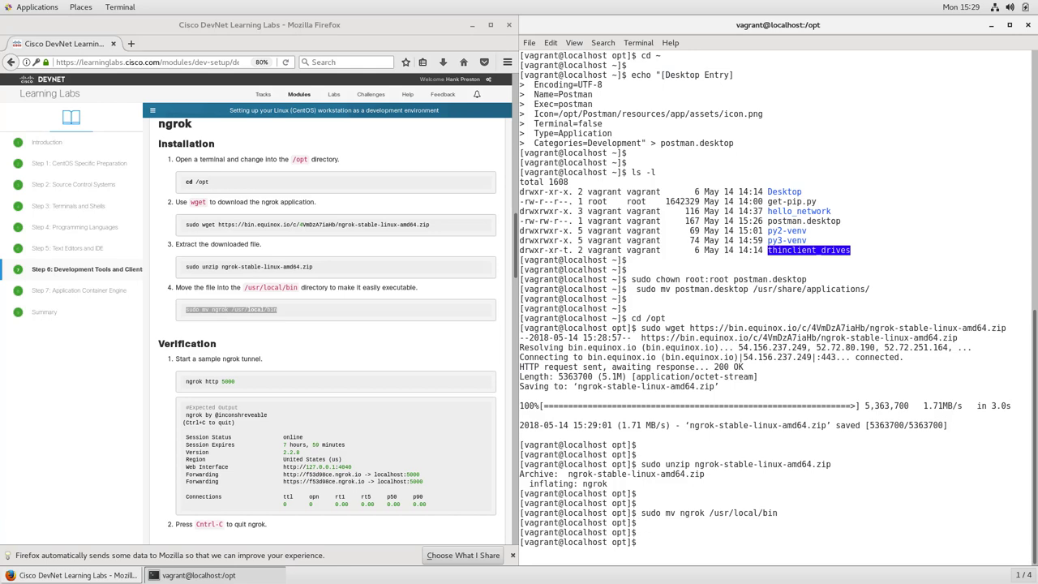
Step: Start a sample tunnel with ngrok http 500 to check its session status, and quit ngrok
text(ngrok http 5000)
key(Return)
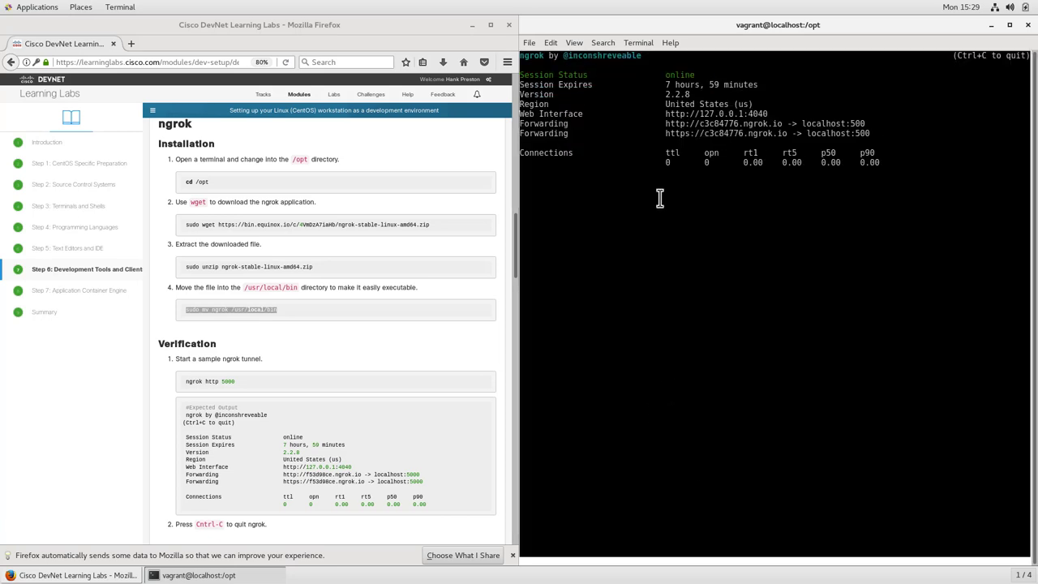
double_click(683, 75)
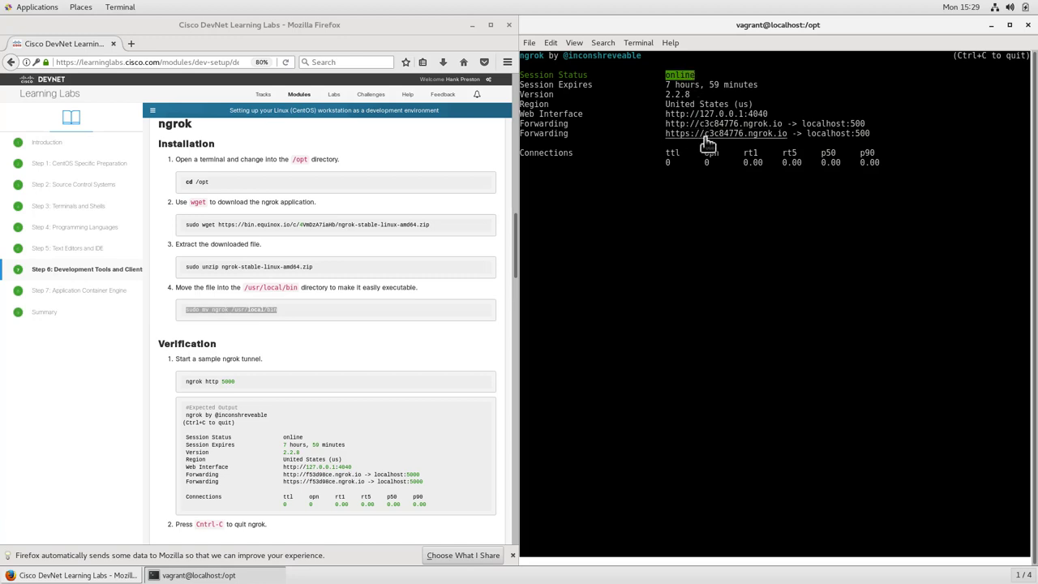
click(709, 199)
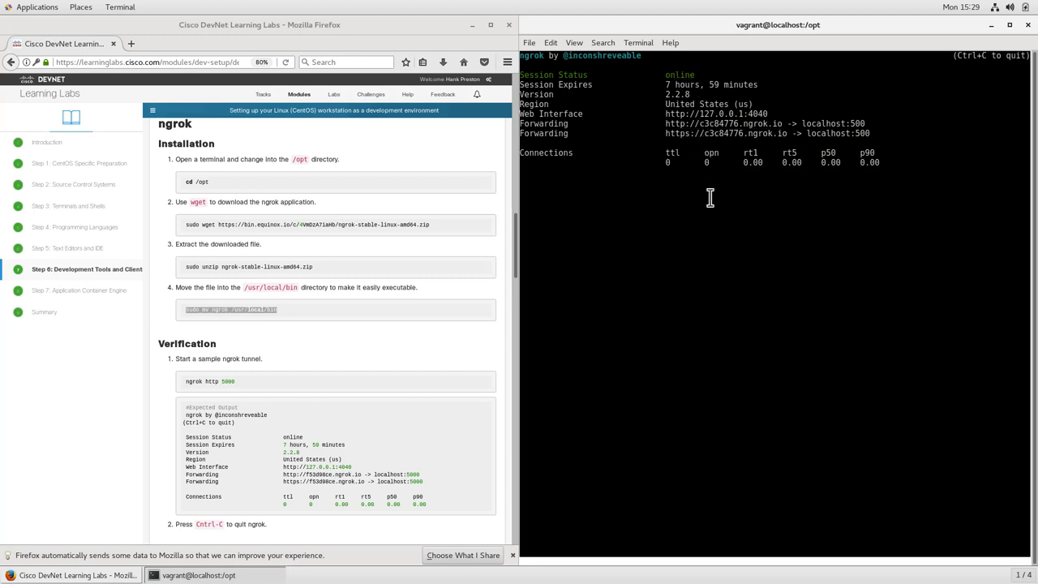
key(ctrl+c)
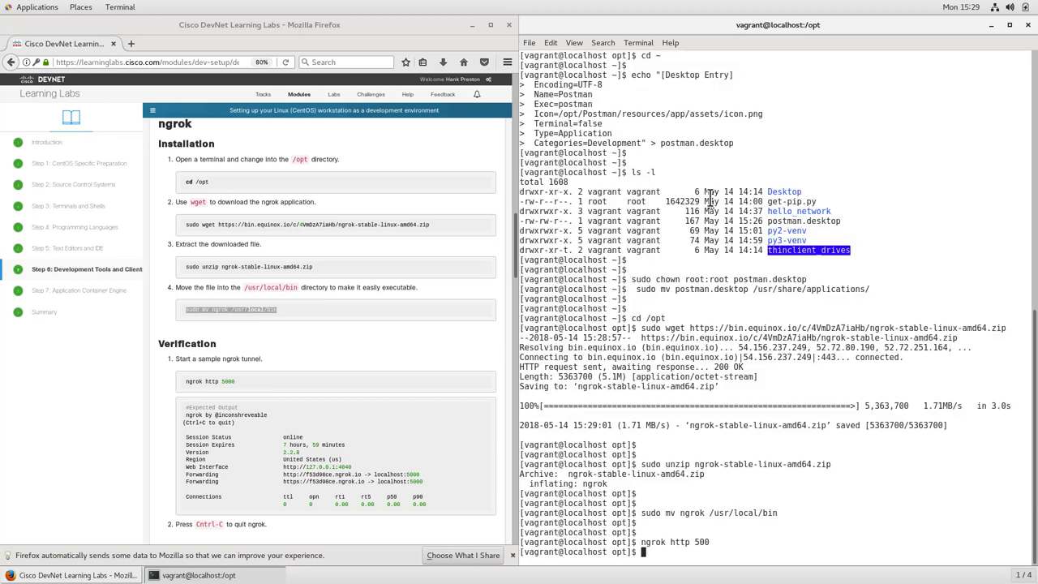
key(Return)
key(Return)
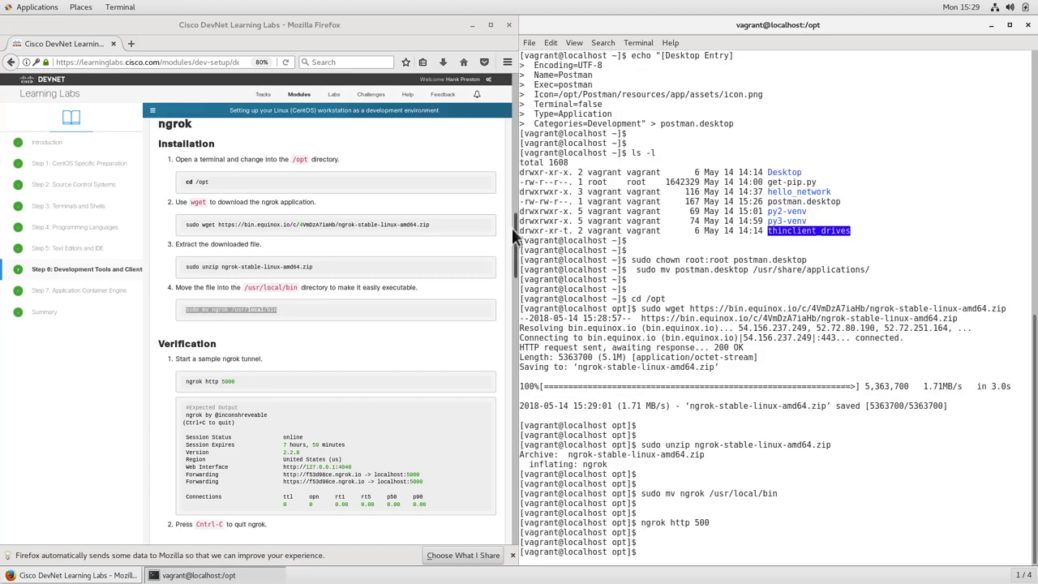
Step: Go to the lab's Google Chrome installation section and return the terminal to the home directory with cd ~
click(513, 268)
scroll(511, 286, down, 8)
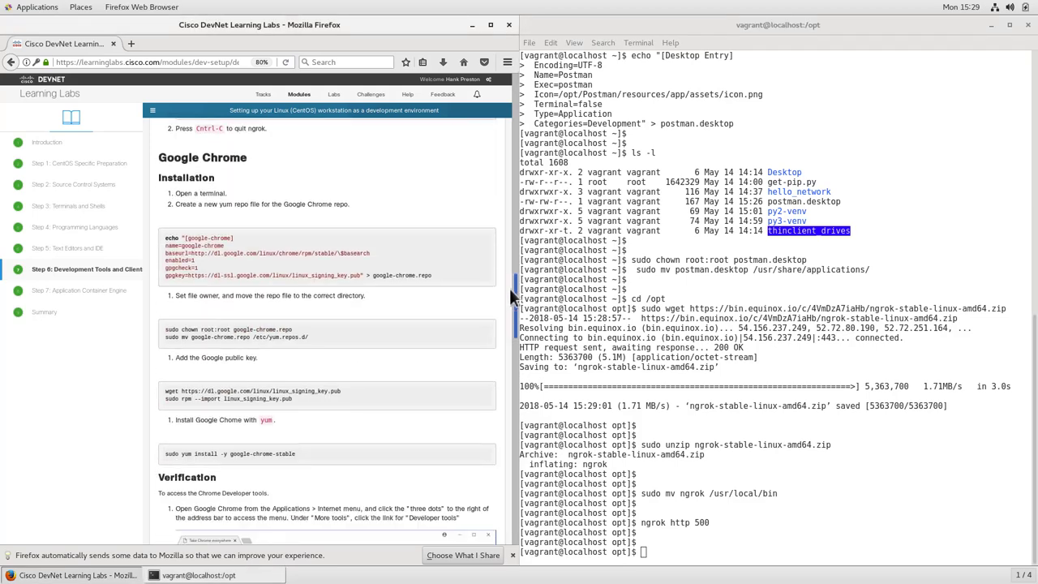
scroll(509, 288, down, 1)
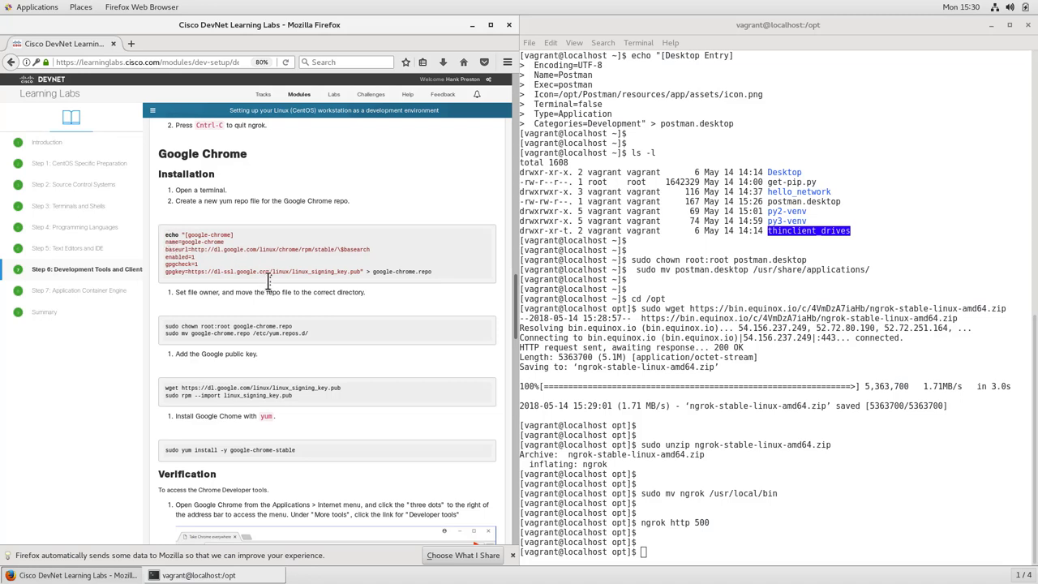
click(619, 518)
text(cd ~)
key(Return)
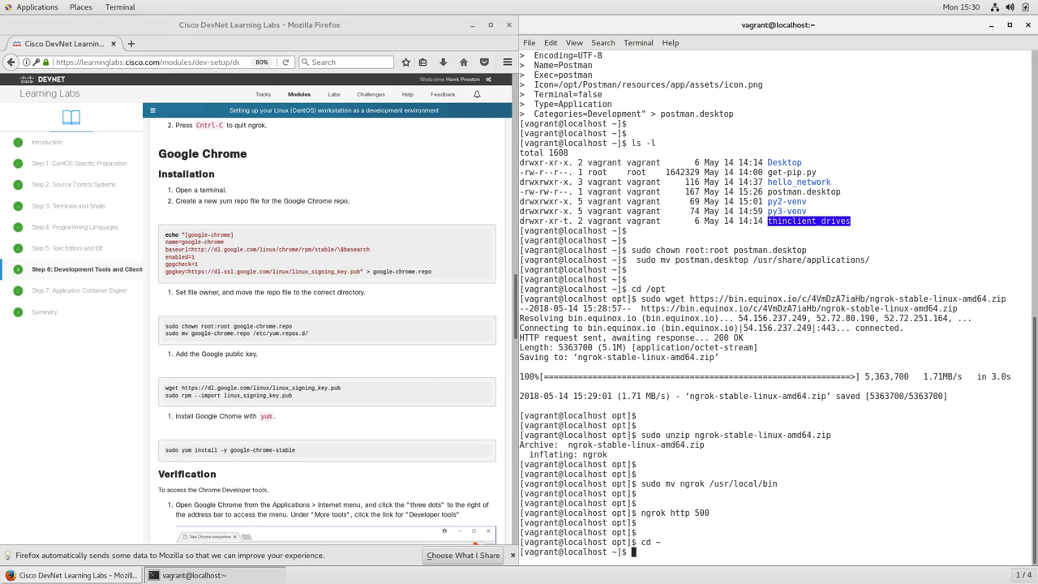
key(Return)
key(Return)
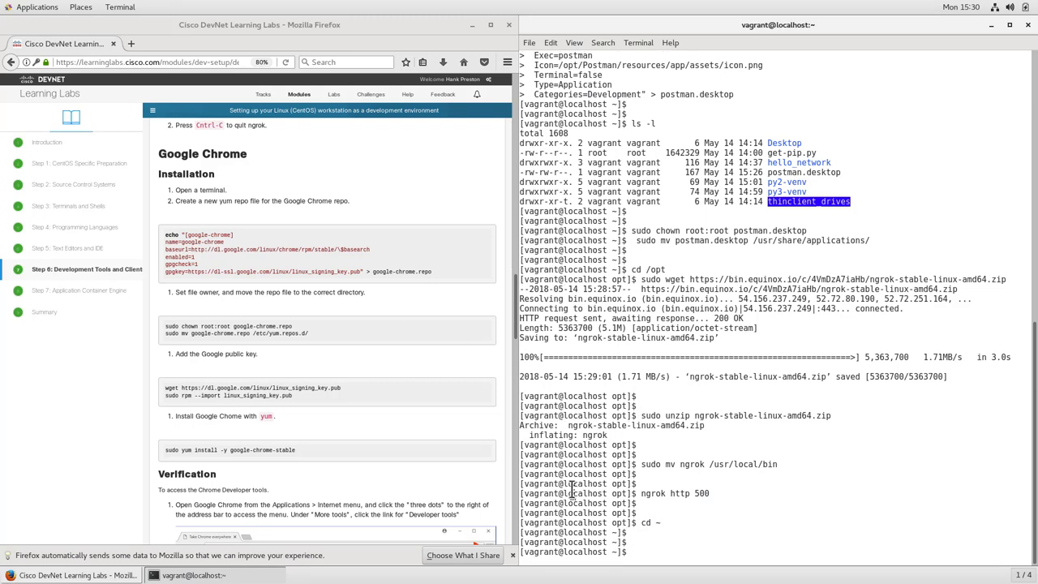
Step: Create the google-chrome.repo yum file by running the lab's multi-line echo command in the terminal
click(187, 234)
drag(165, 234, 441, 279)
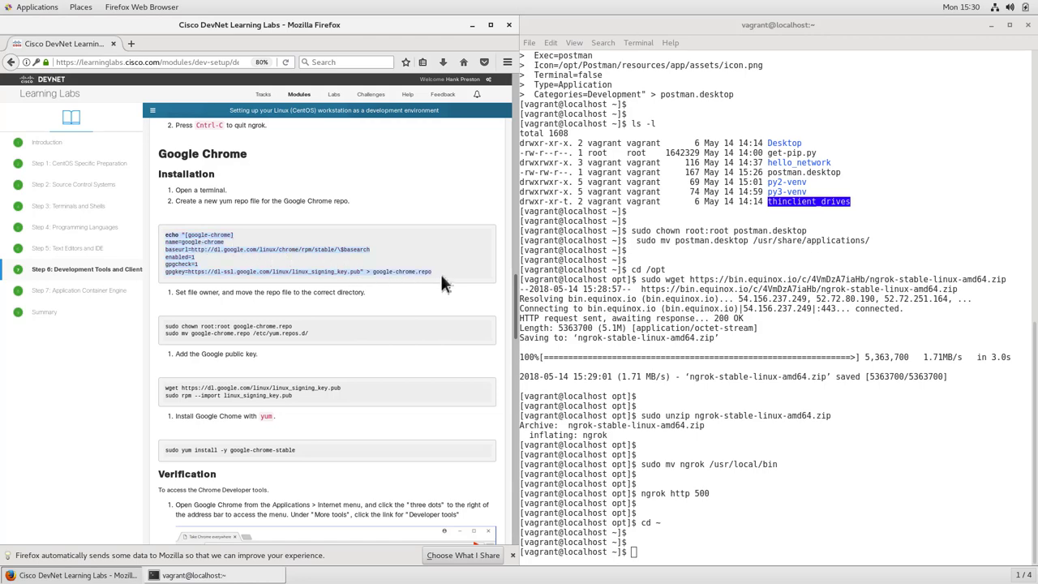
click(731, 524)
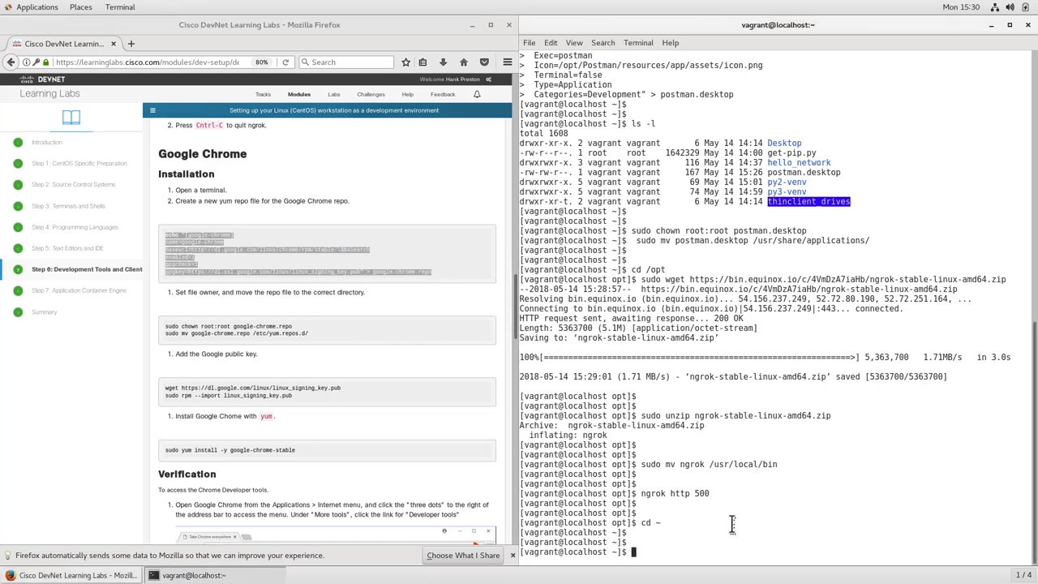
middle_click(731, 524)
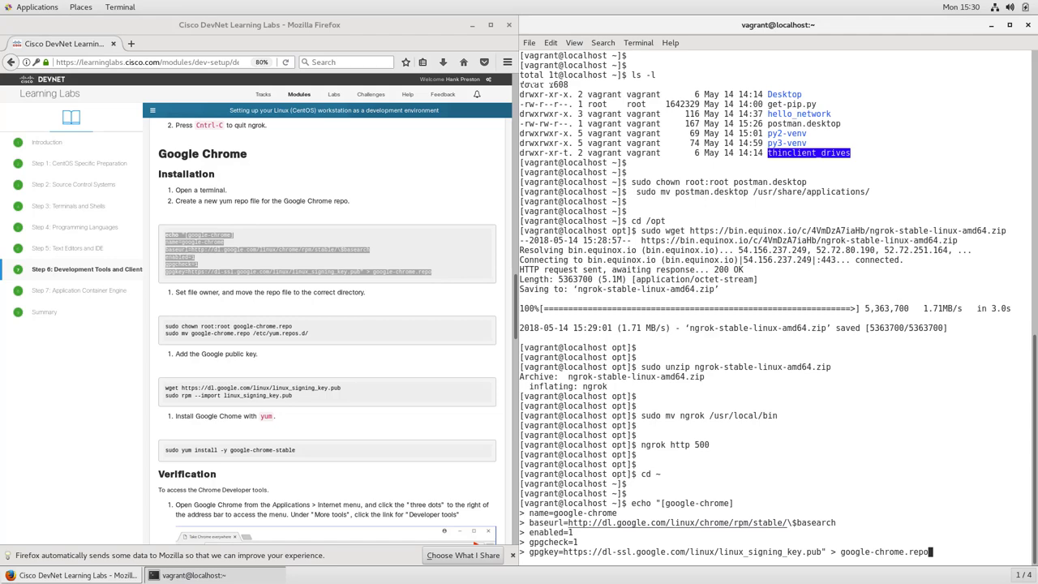
key(Return)
key(Return)
key(Return)
Step: List the home directory's contents with ls -l to check for the google-chrome.repo file
text(l s)
key(BackSpace)
key(BackSpace)
text(s -l)
key(Return)
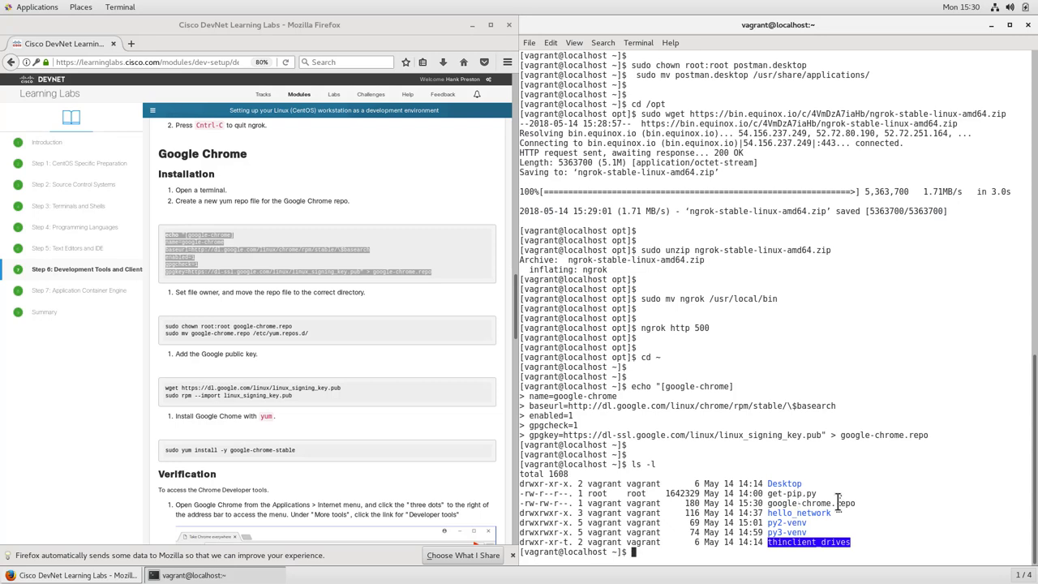
key(Return)
key(Return)
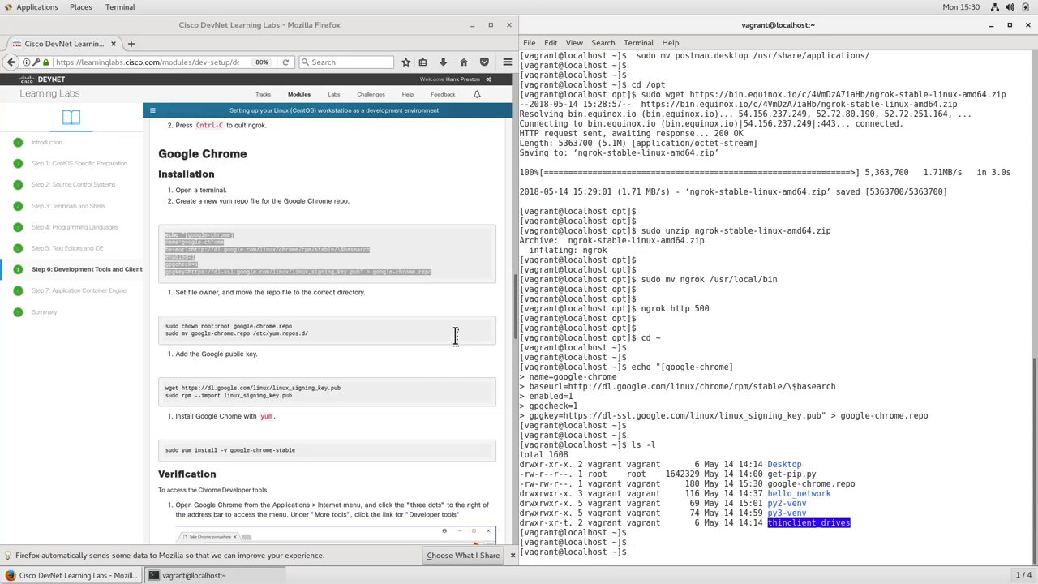
Step: Set google-chrome.repo's owner to root:root and move it to /etc/yum.repos.d/ with the lab's chown and mv commands
click(163, 326)
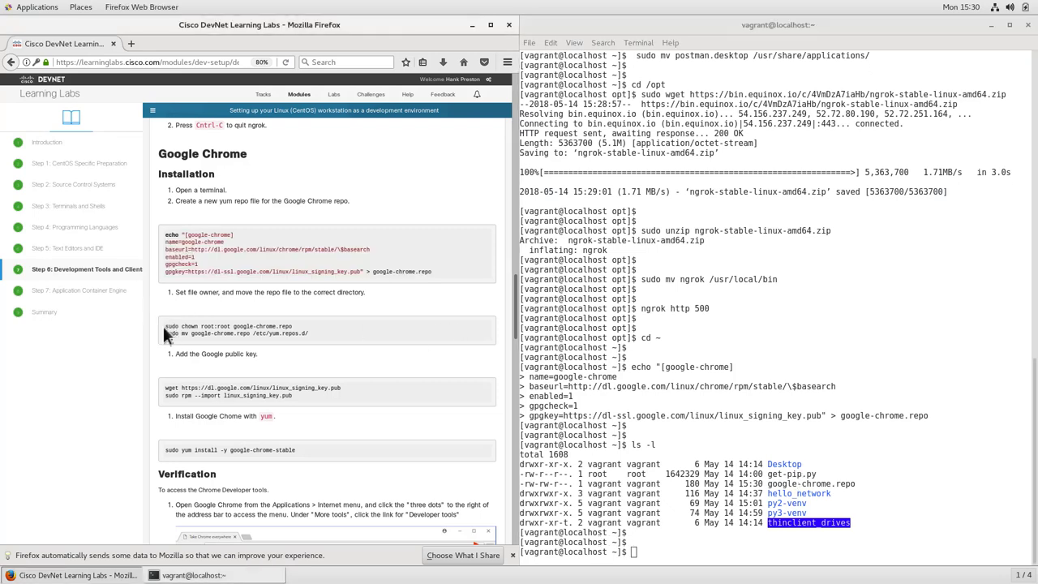
drag(164, 325, 311, 332)
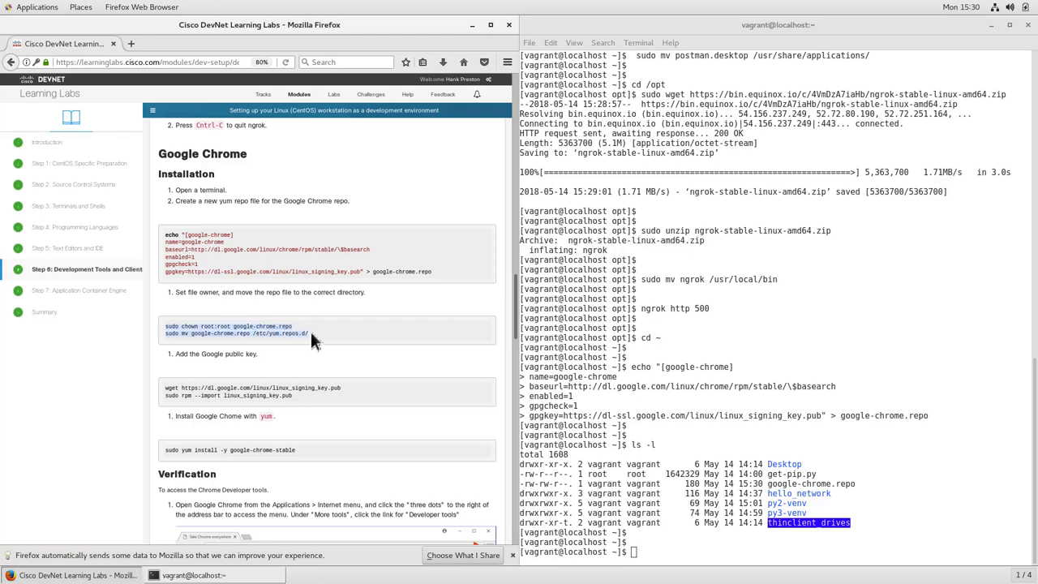
click(714, 552)
middle_click(714, 552)
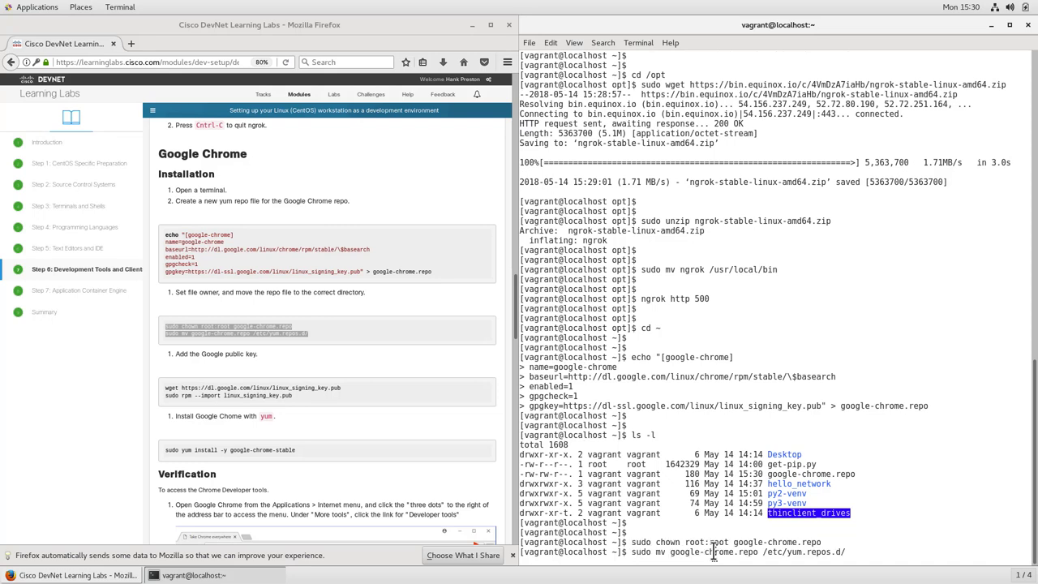
key(Return)
key(Return)
key(Return)
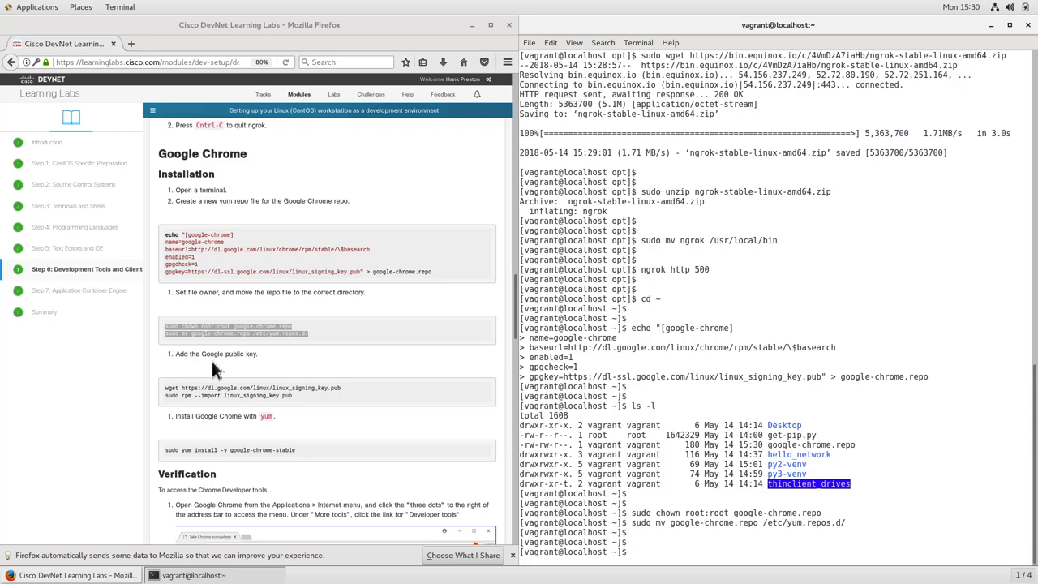
Step: Download Google's linux_signing_key.pub and import it with the lab's wget and sudo rpm --import commands
click(184, 392)
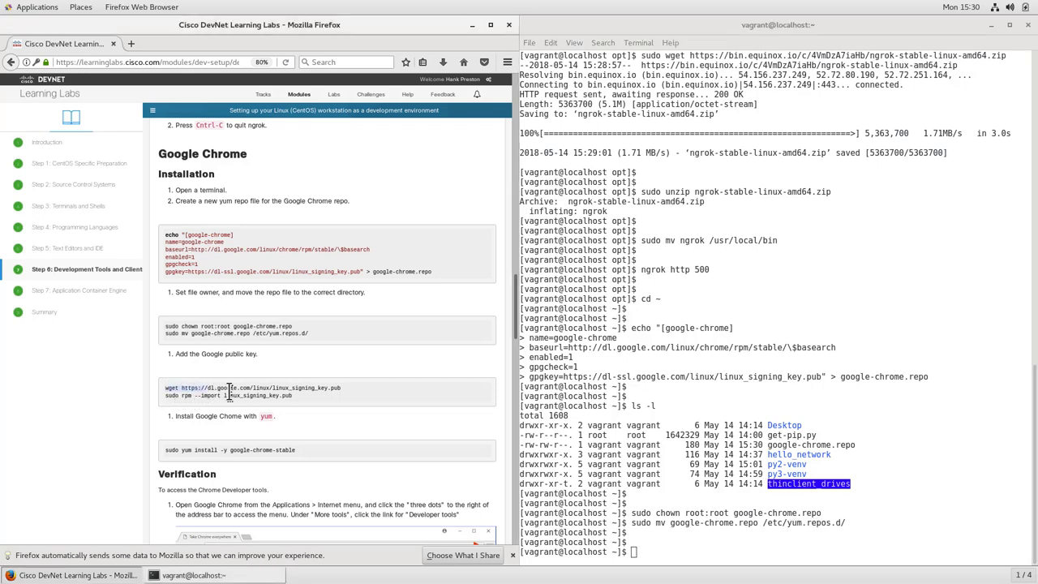
drag(273, 396, 299, 396)
key(super+c)
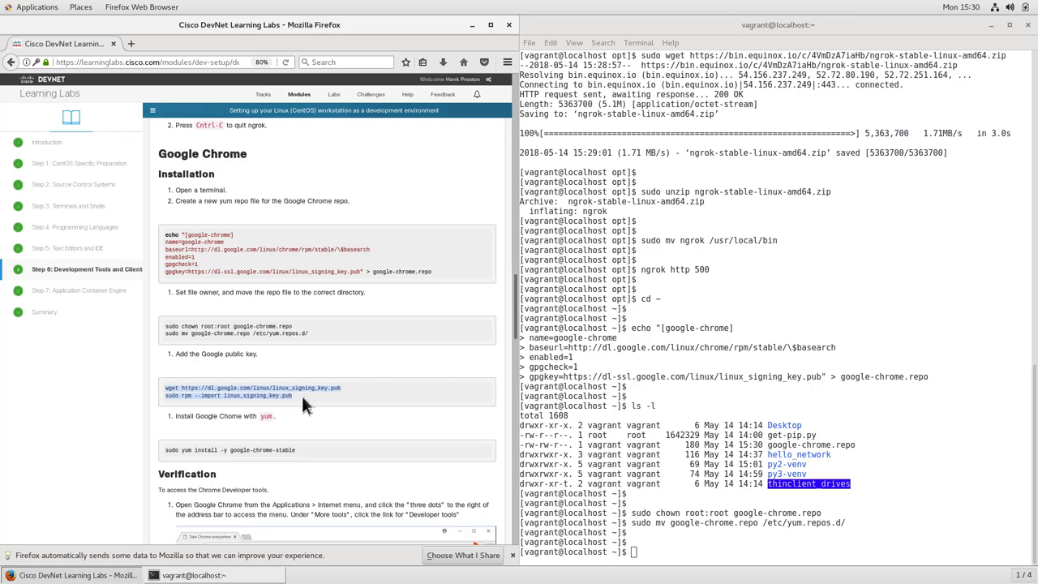
click(638, 543)
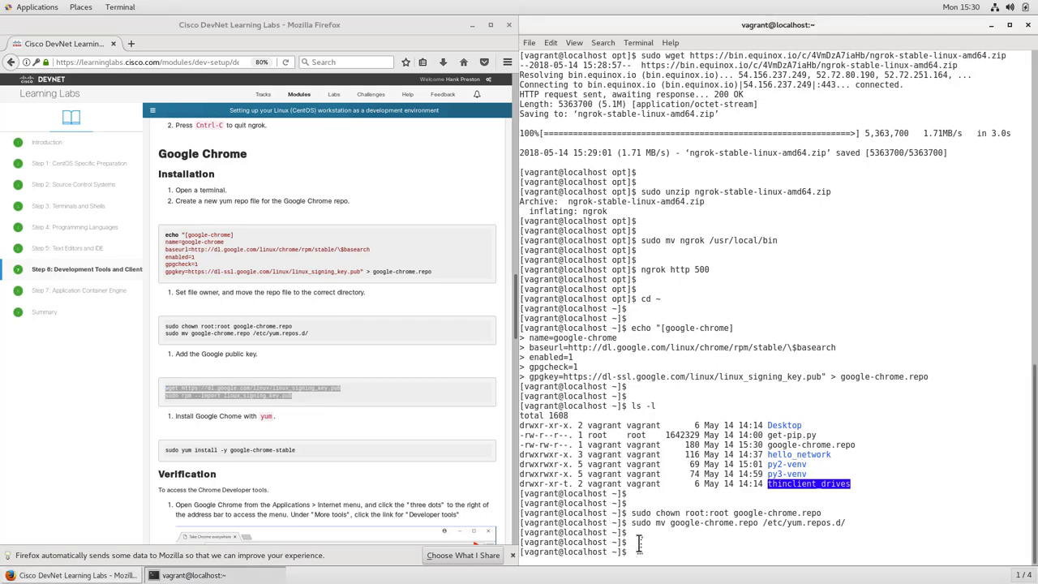
middle_click(638, 547)
key(Return)
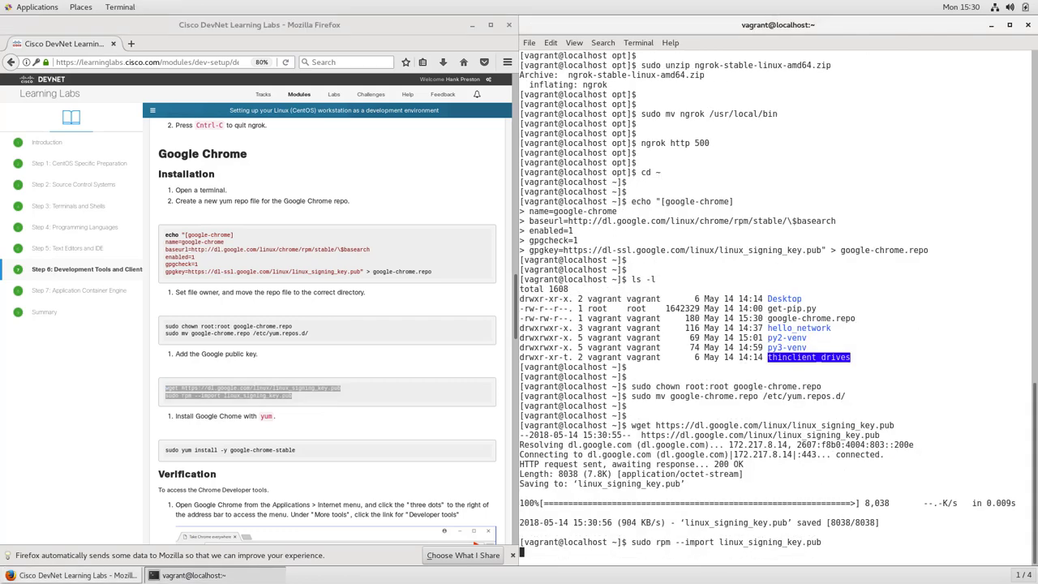
key(Return)
key(Return)
key(Return)
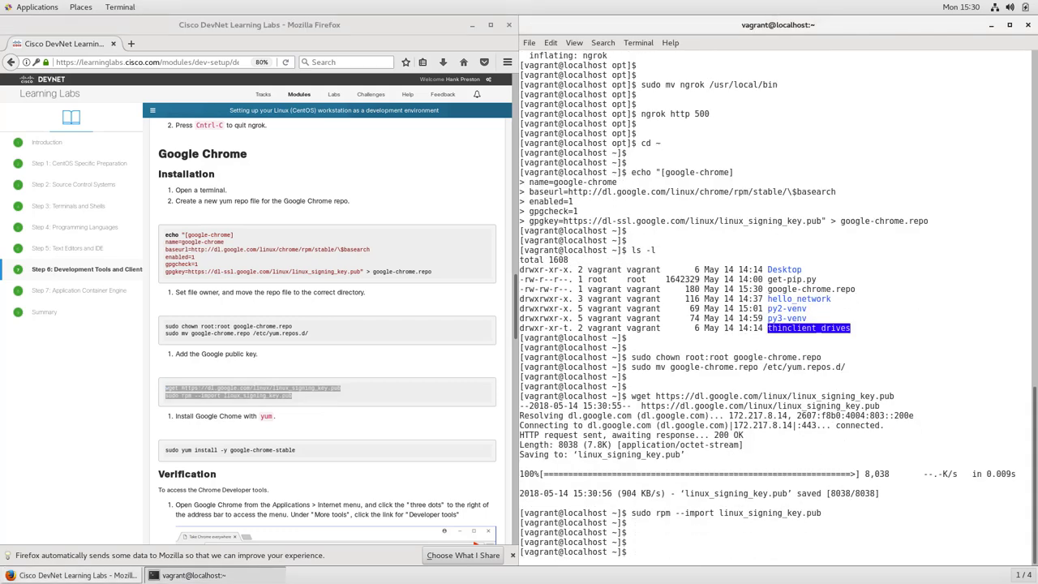
Step: Install Google Chrome with the lab's sudo yum install -y google-chrome-stable command
click(188, 456)
drag(165, 450, 294, 451)
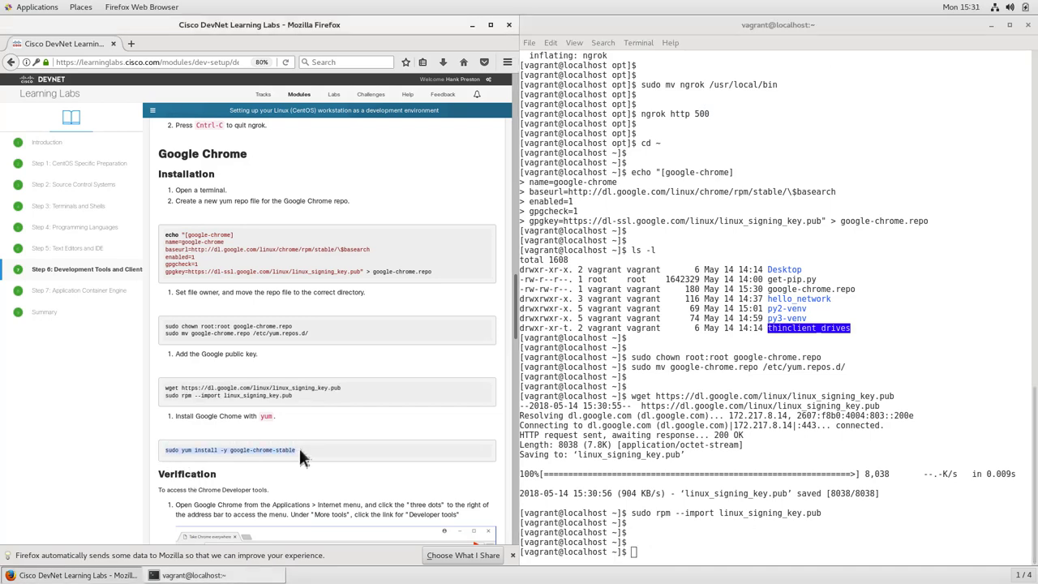
click(709, 552)
middle_click(710, 551)
key(Return)
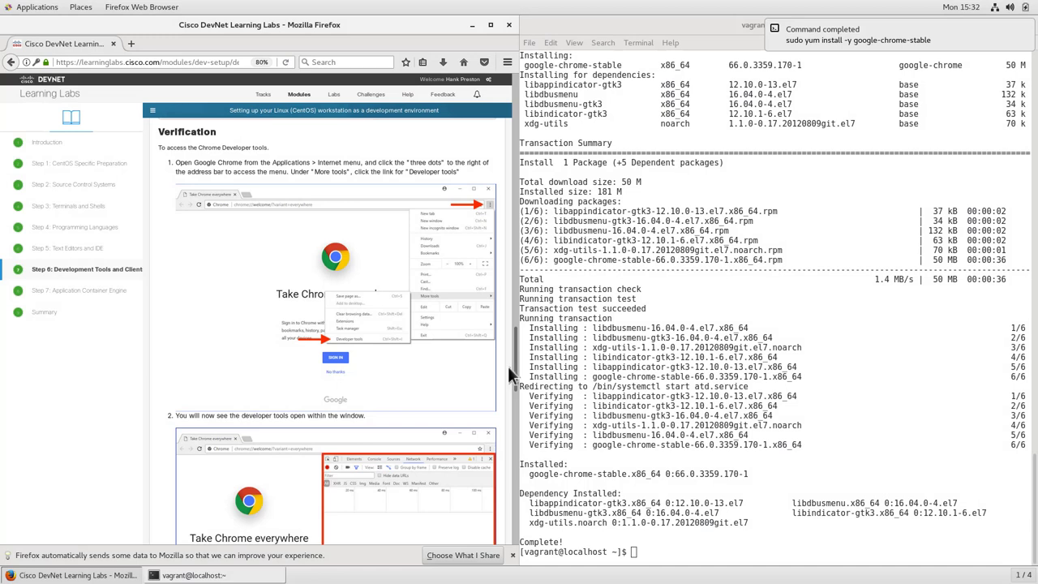
Step: Launch Google Chrome, cancel the new keyring password request, and accept the first-run options
click(37, 12)
mouse_move(39, 90)
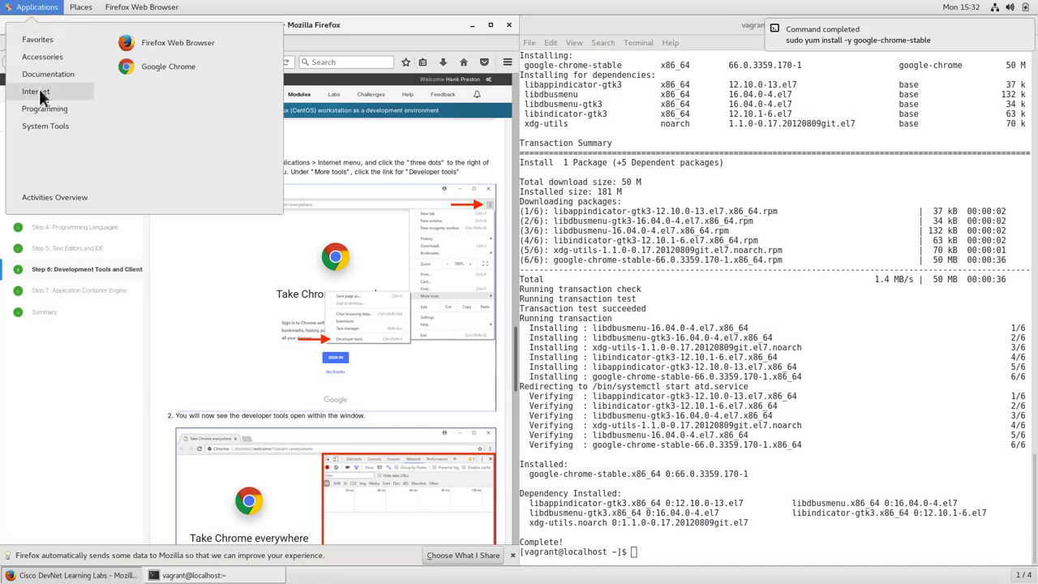
click(138, 70)
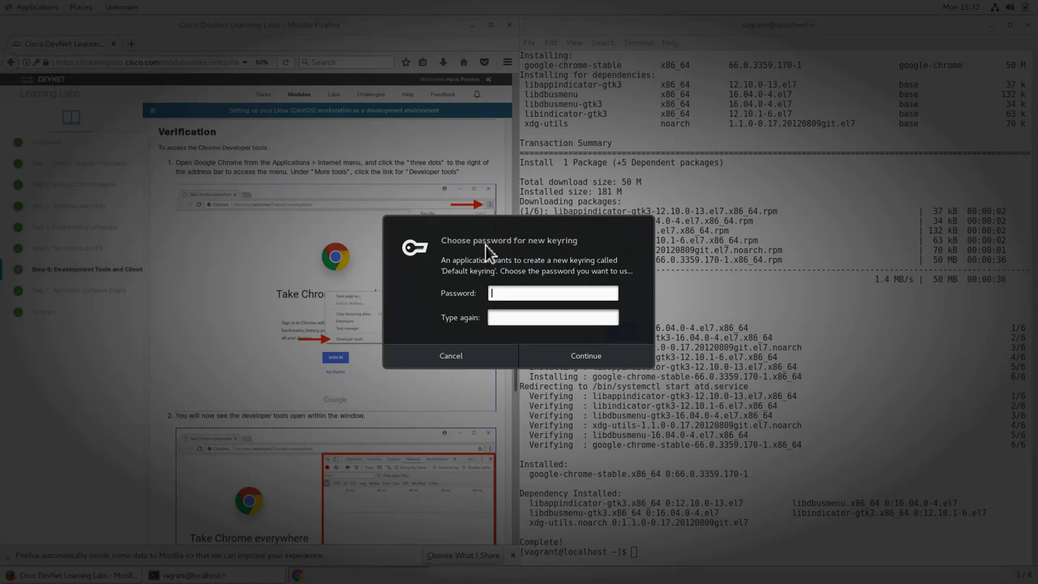
click(487, 357)
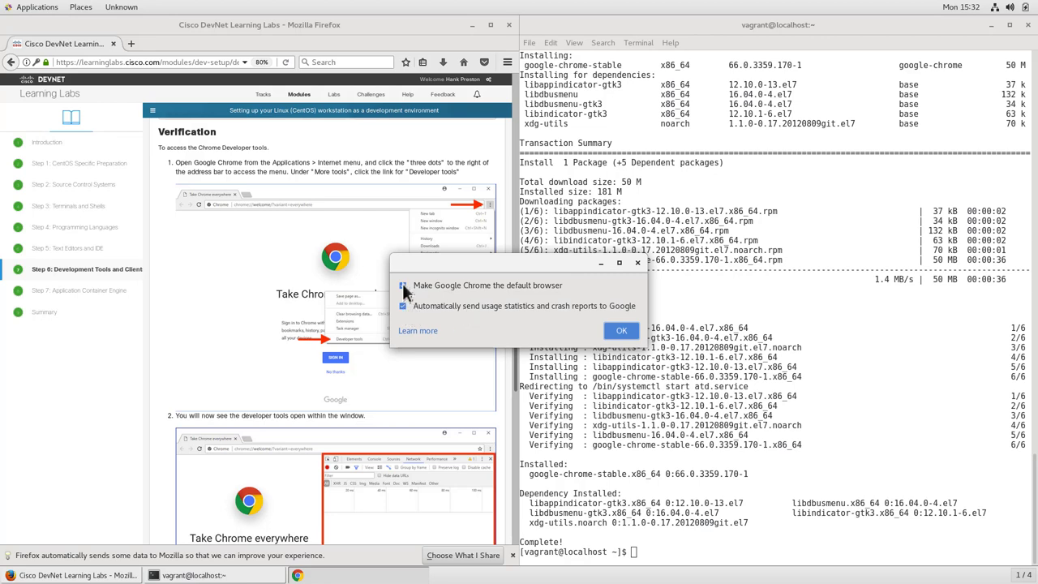
click(614, 330)
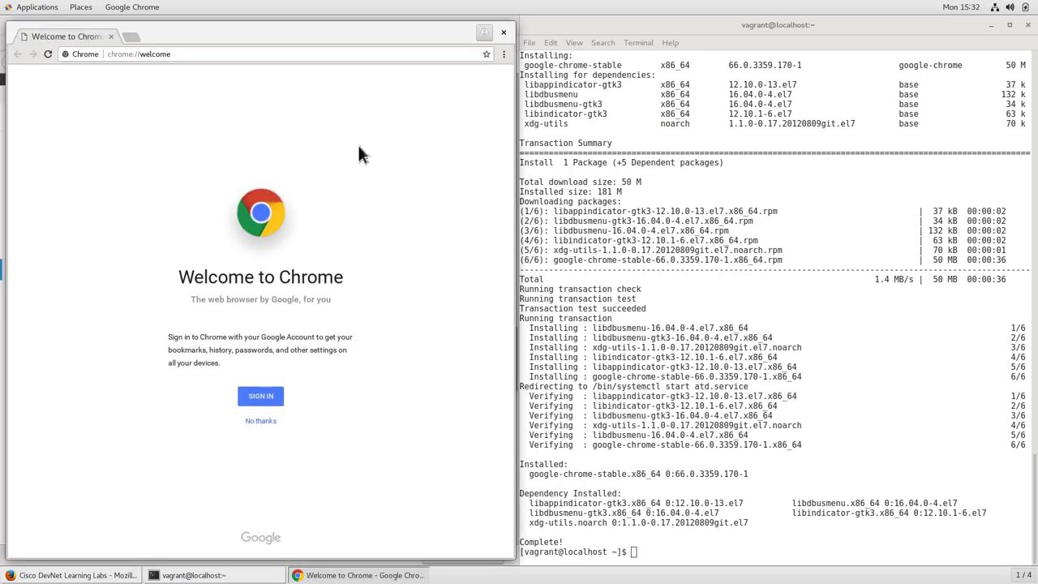
Step: Open Chrome's Developer tools beside the lab page, cancelling the new keyring password request, and close Chrome after checking them
key(super+Right)
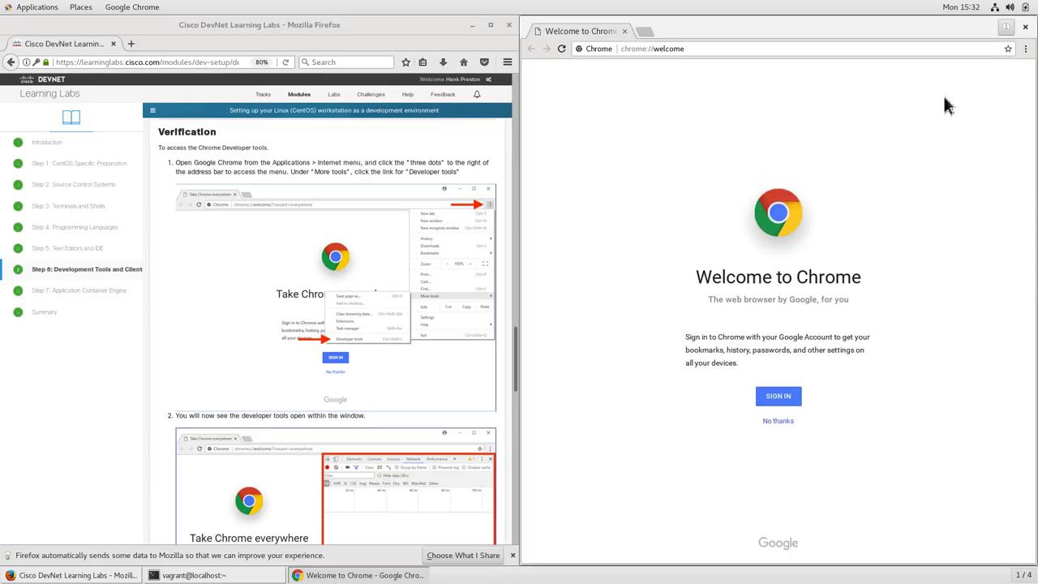
click(1025, 49)
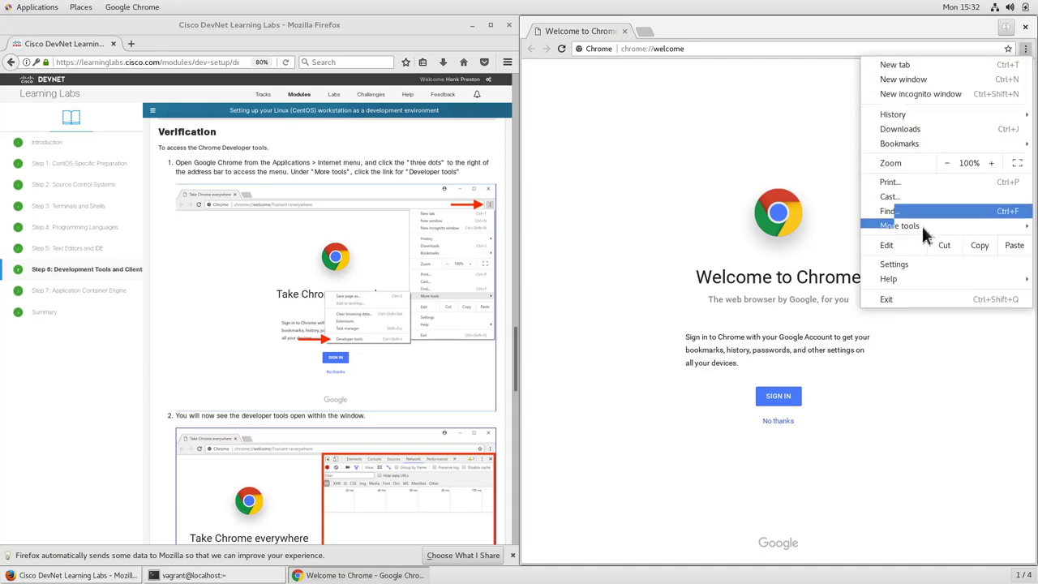
mouse_move(921, 226)
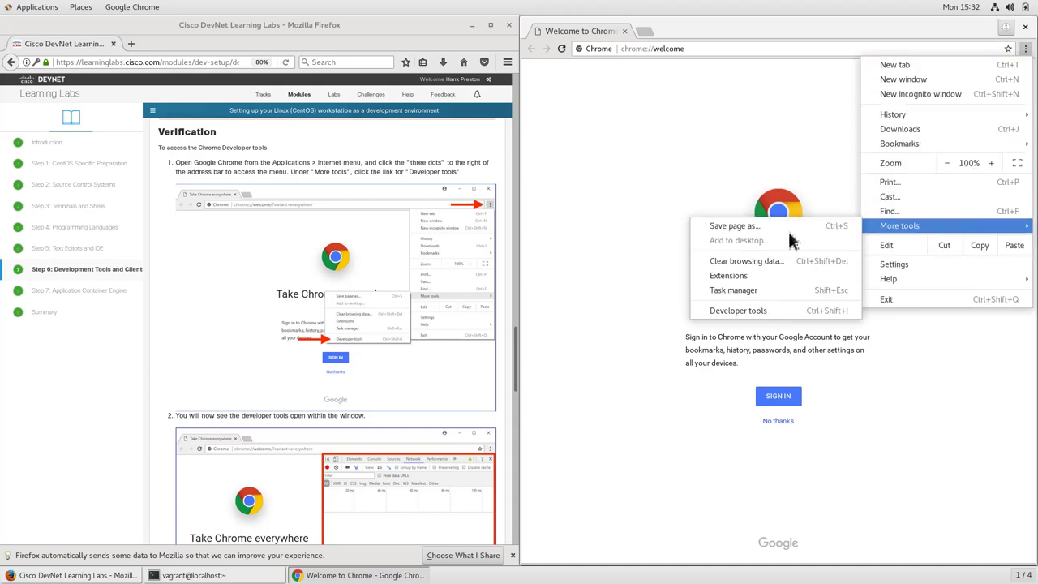
click(753, 310)
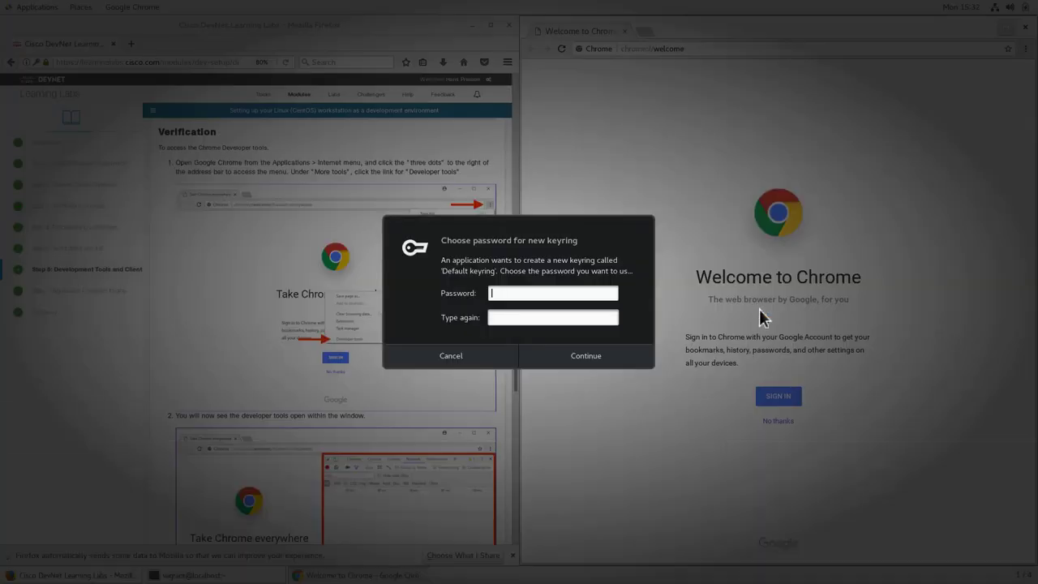
click(460, 360)
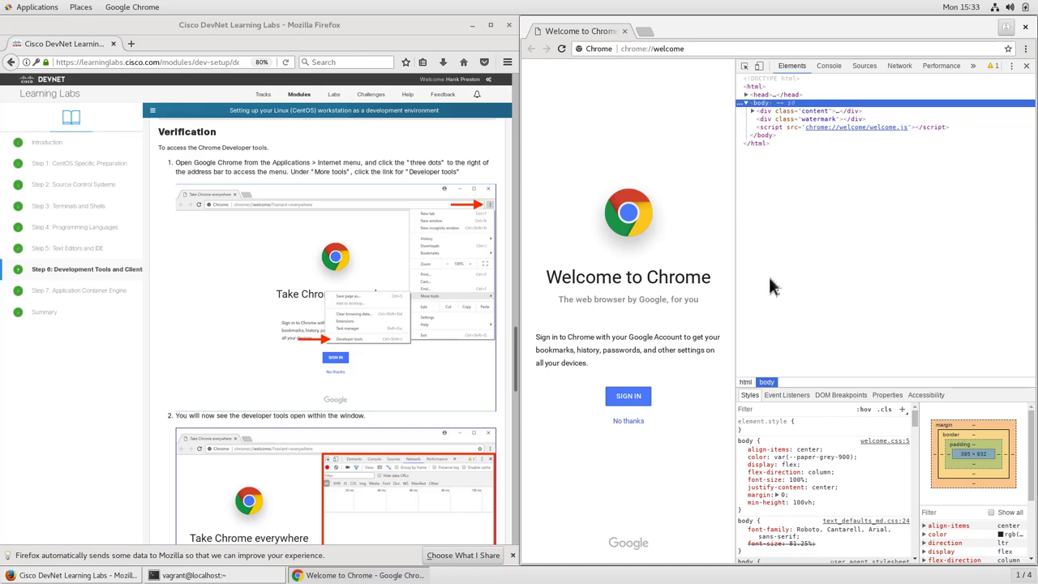
click(1025, 27)
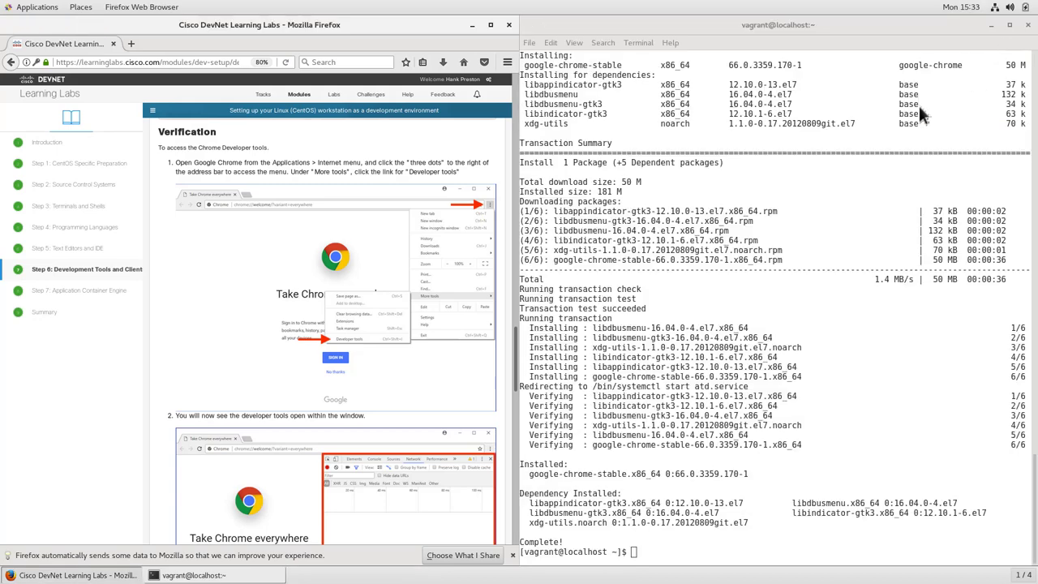
Step: Enable the EPEL repositories by running the OpenConnect section's sudo yum install -y epel-release command in the terminal
drag(515, 357, 510, 438)
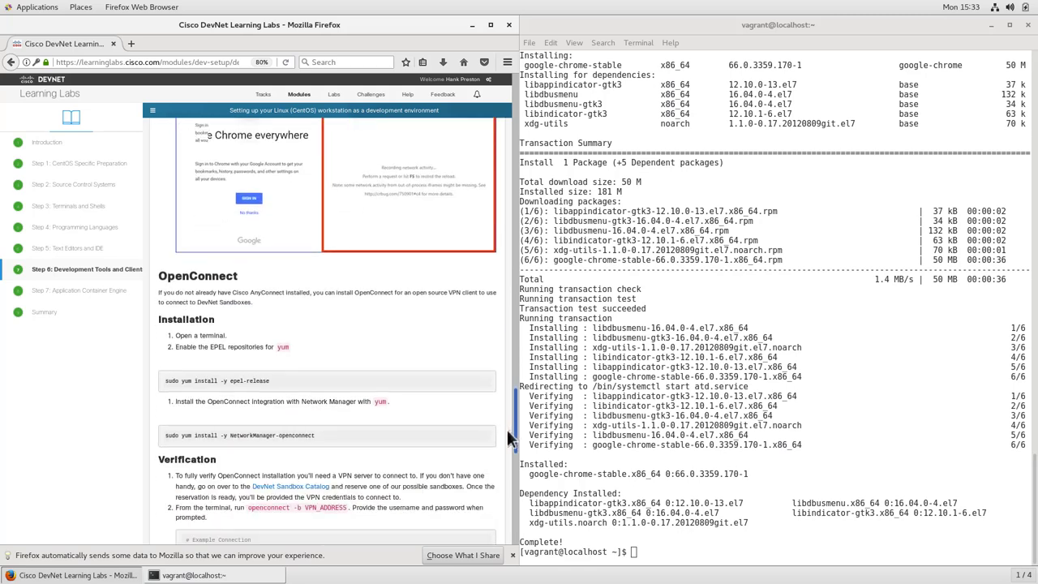
scroll(510, 438, down, 3)
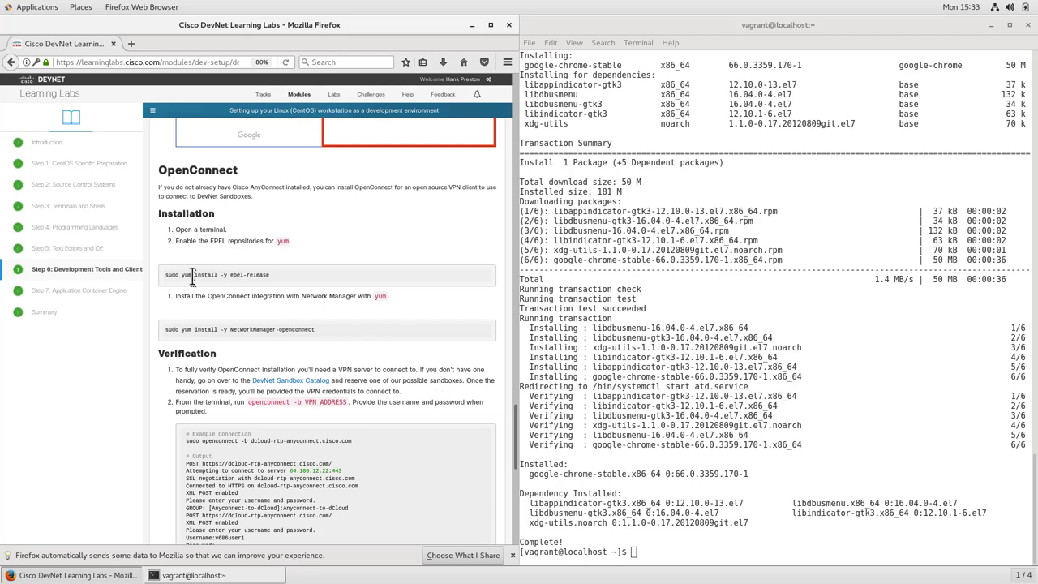
drag(165, 276, 272, 283)
key(ctrl+c)
scroll(341, 216, up, 3)
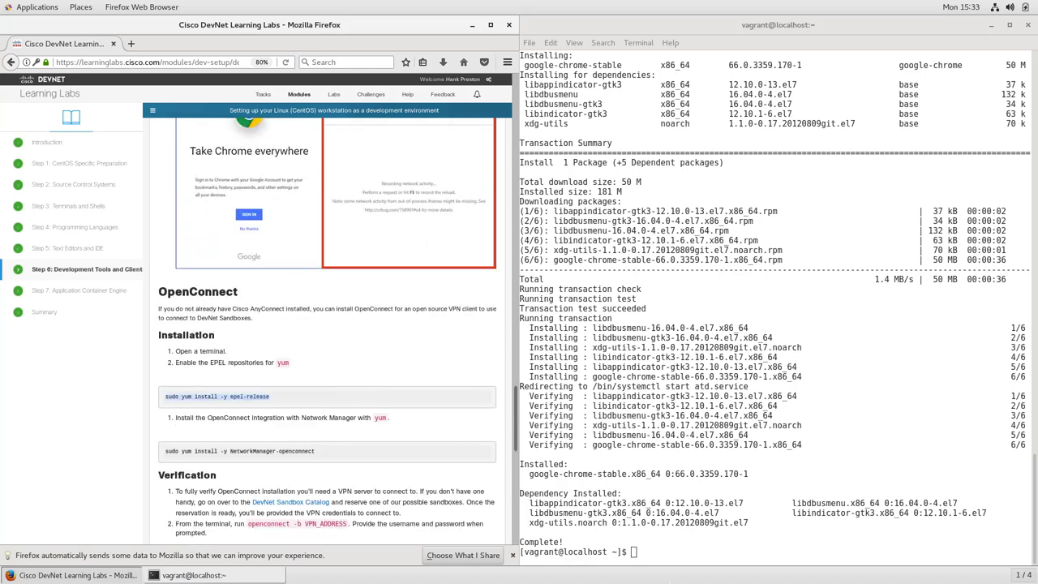
click(685, 551)
key(Return)
key(Return)
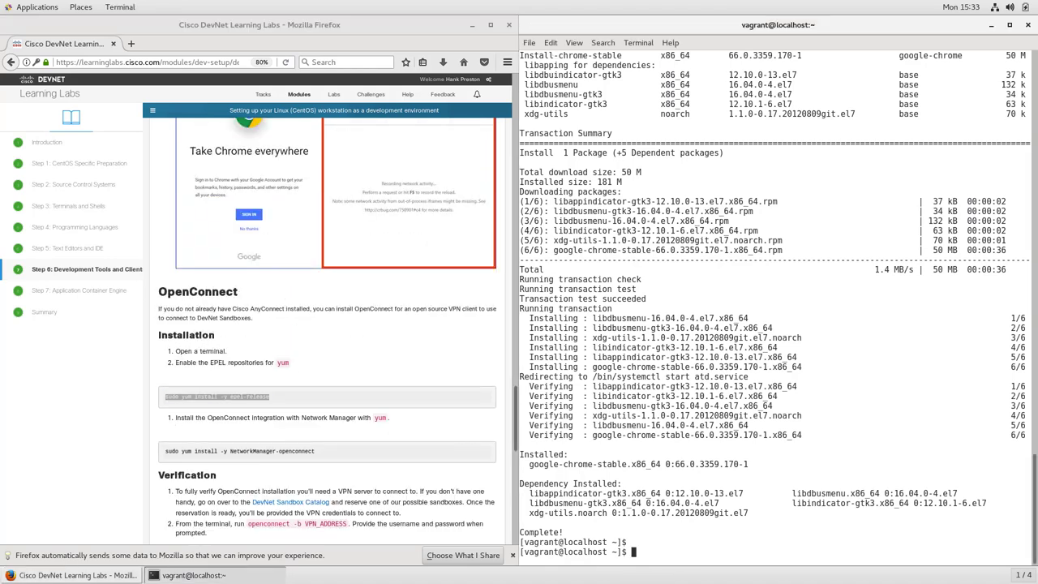
key(ctrl+shift+v)
key(Return)
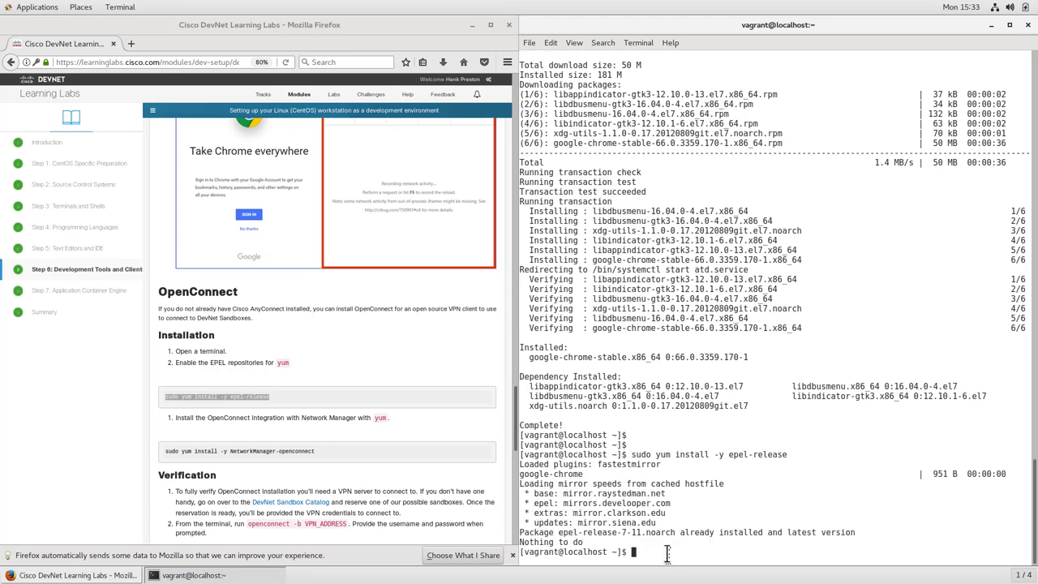
Step: Install the OpenConnect integration with Network Manager using the lab's sudo yum install -y NetworkManager-openconnect command
click(165, 451)
drag(165, 451, 313, 451)
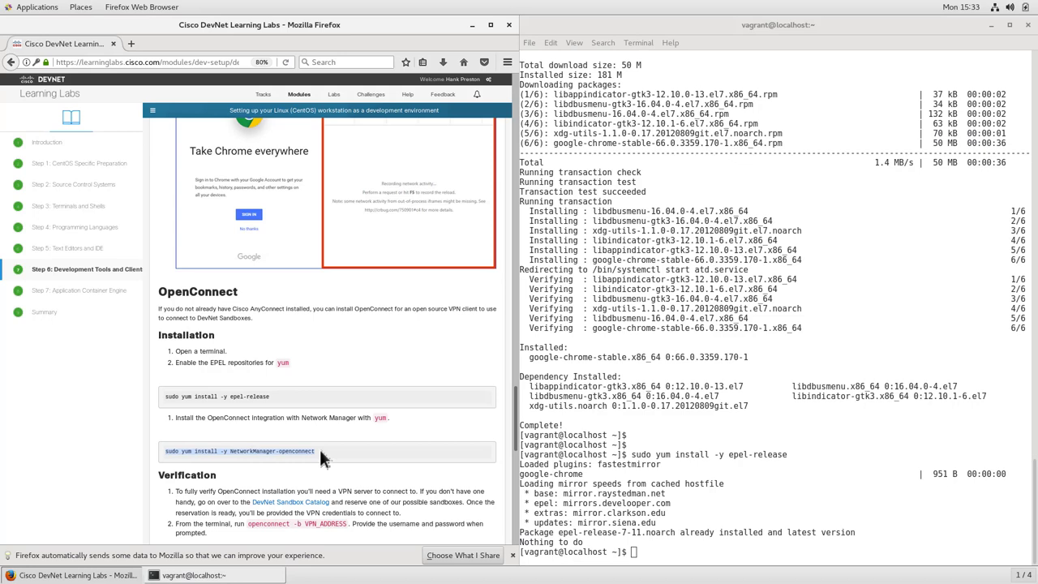
click(627, 552)
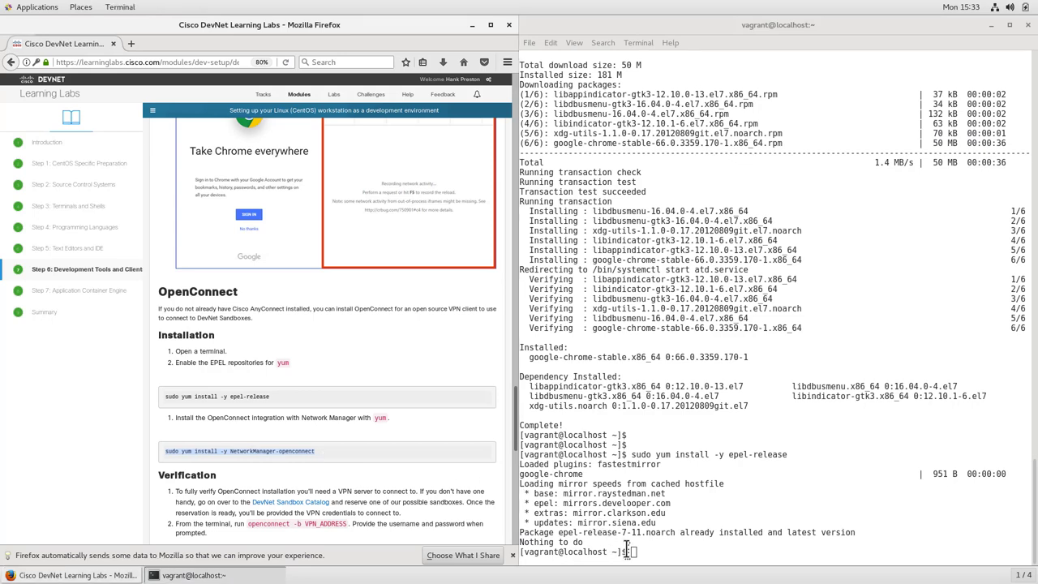
middle_click(627, 552)
key(Return)
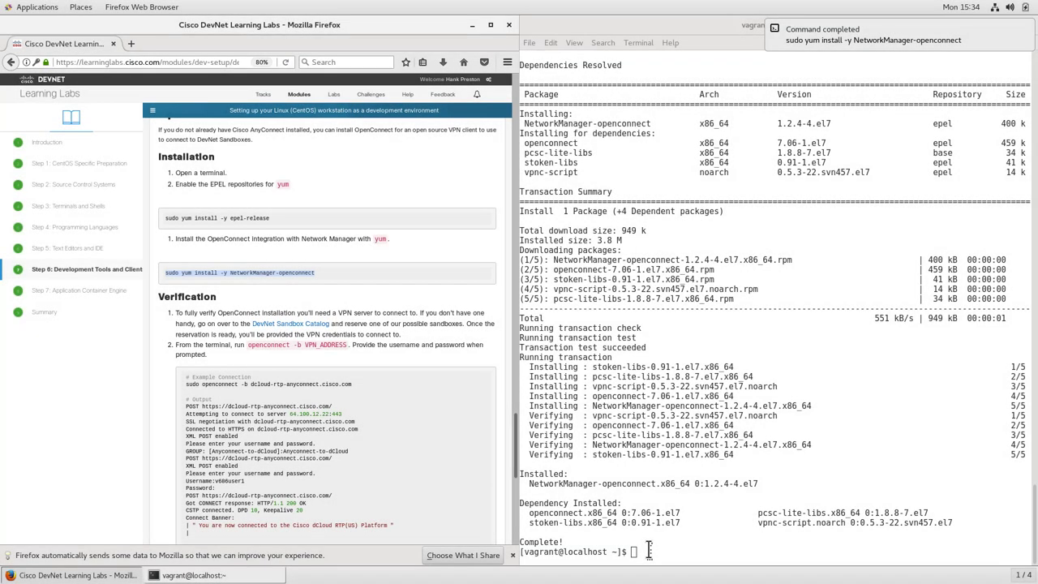
key(Return)
key(Return)
key(Return)
key(Return)
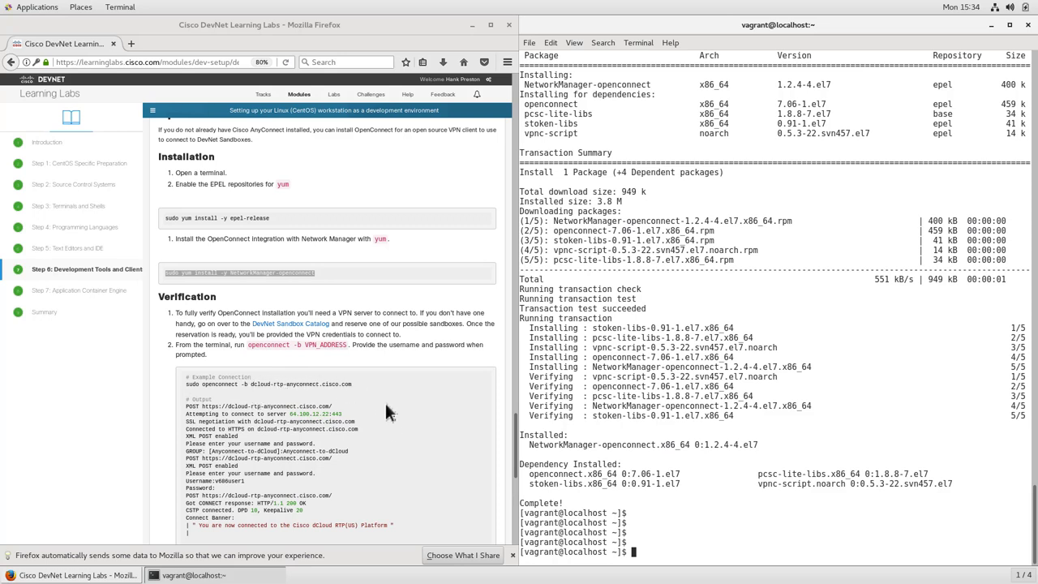
Step: Examine the lab's OpenConnect verification examples for the VPN login, finding the openconnect process, and killing it by process id
click(210, 484)
drag(210, 484, 436, 490)
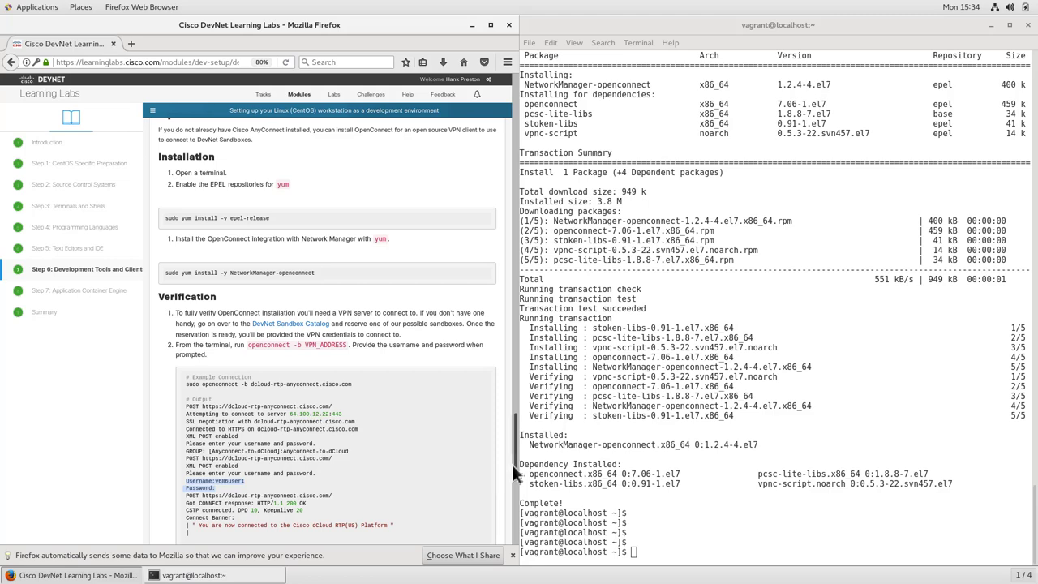
drag(515, 463, 513, 499)
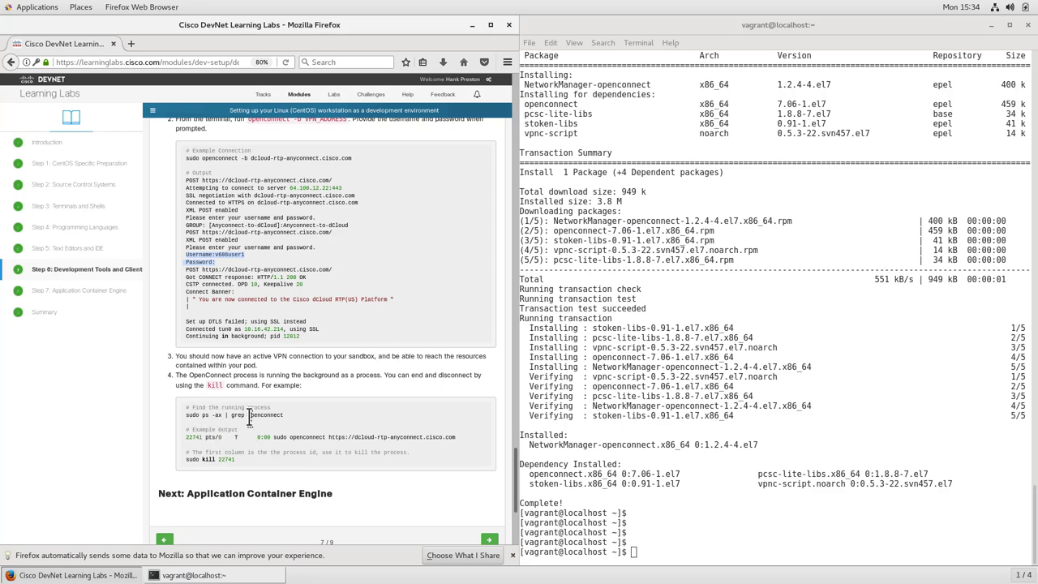
drag(249, 416, 284, 415)
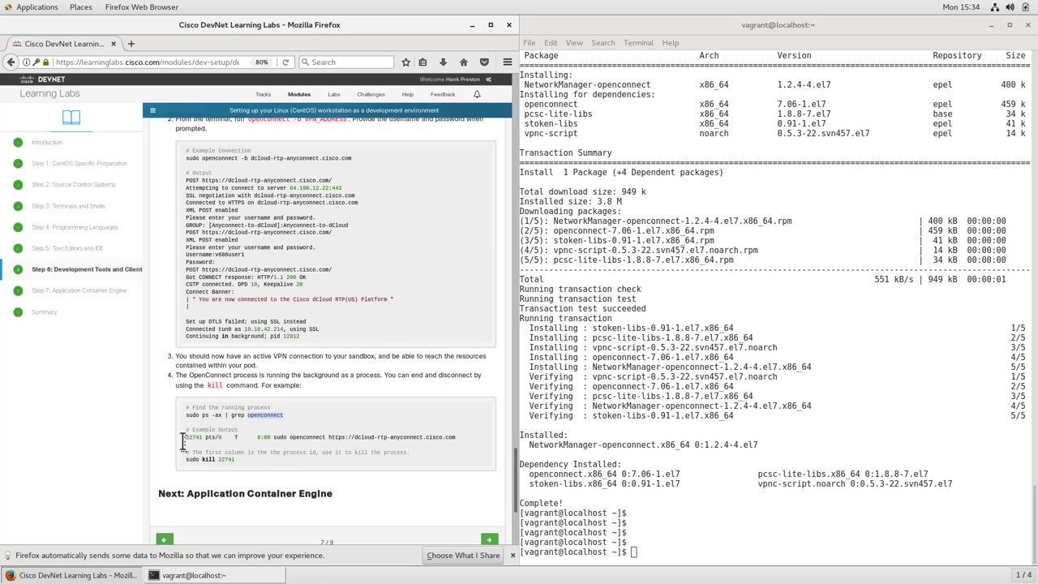
double_click(193, 437)
click(242, 477)
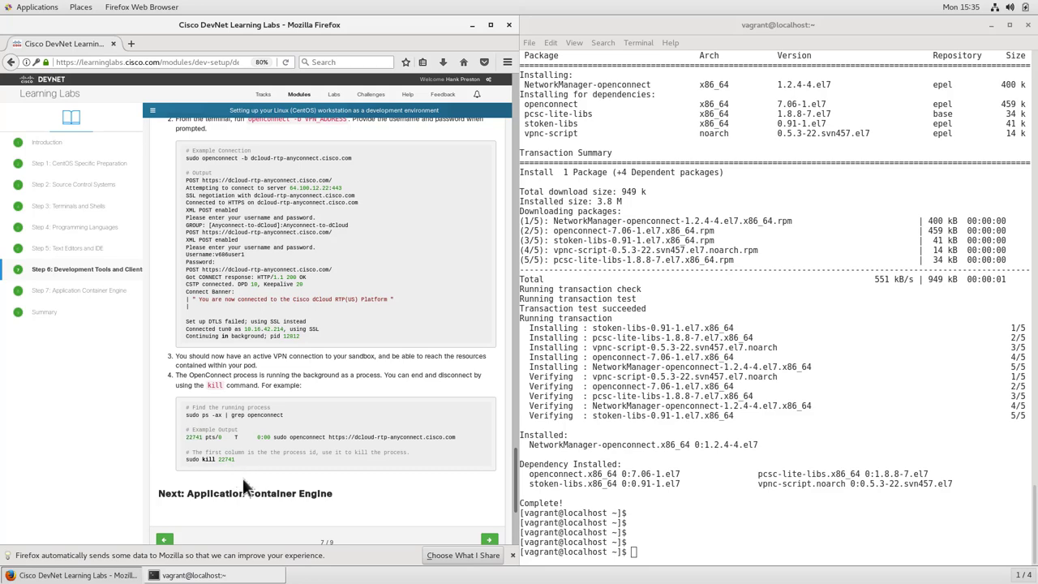
Step: Advance the lab to Step 7: Application Container Engine and download docker-ce.repo with its wget command
click(490, 541)
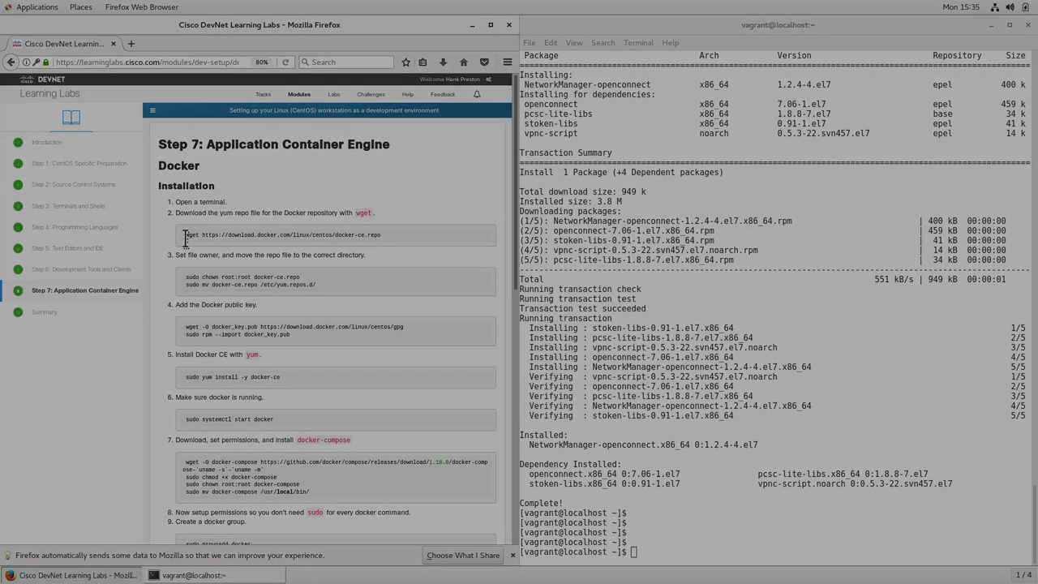
drag(187, 234, 380, 234)
key(super+c)
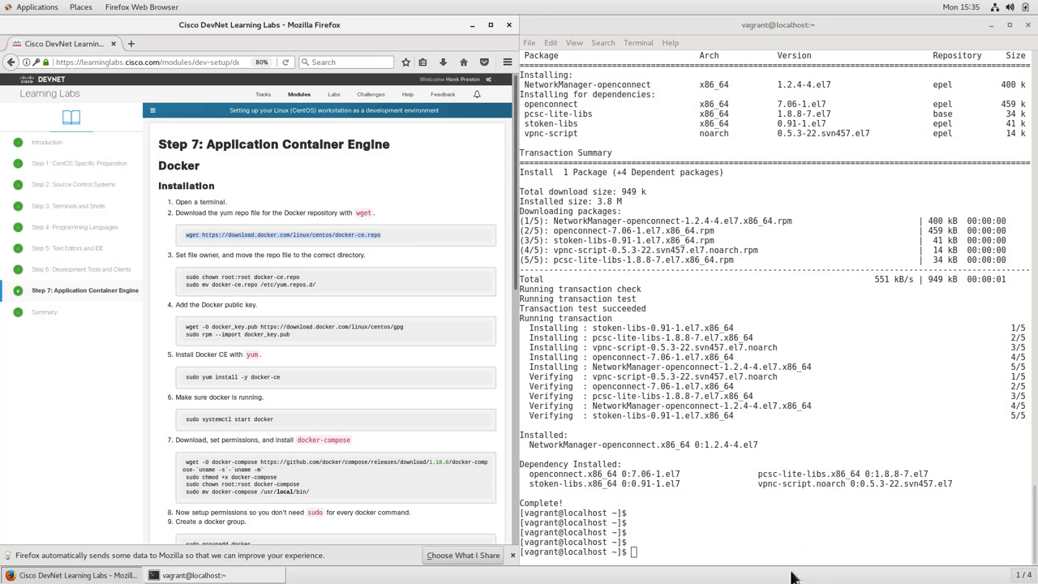
click(713, 542)
middle_click(714, 542)
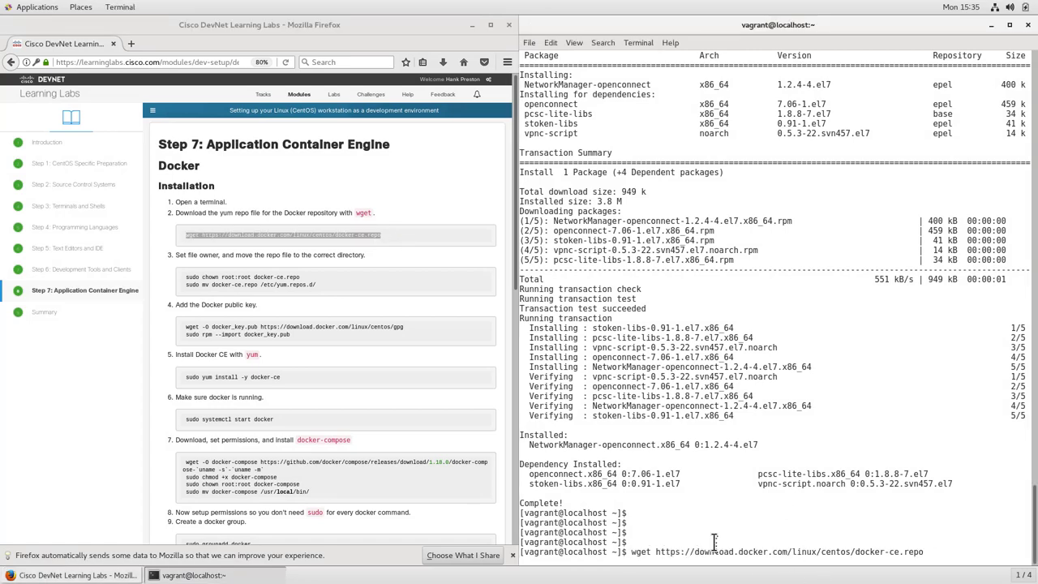
key(Return)
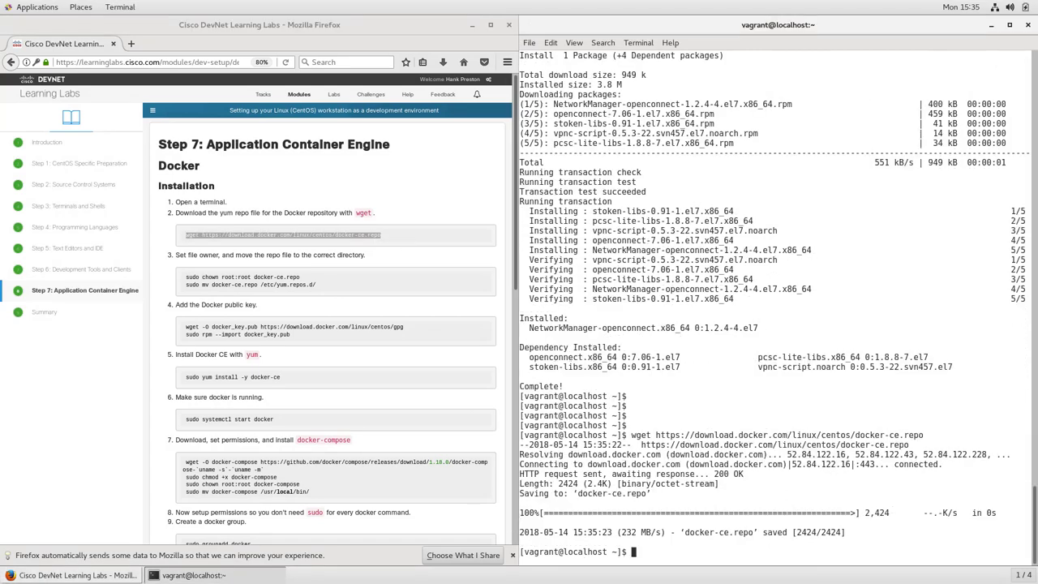
key(Return)
key(Return)
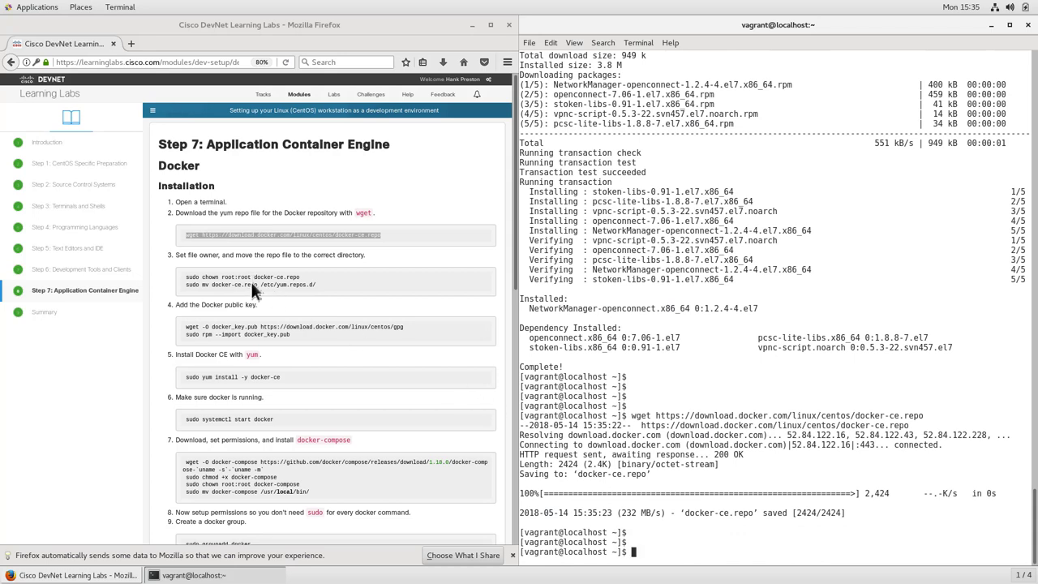
Step: Set docker-ce.repo's owner to root:root and move it to /etc/yum.repos.d/ with the lab's chown and mv commands
click(251, 288)
drag(218, 280, 326, 290)
key(super+c)
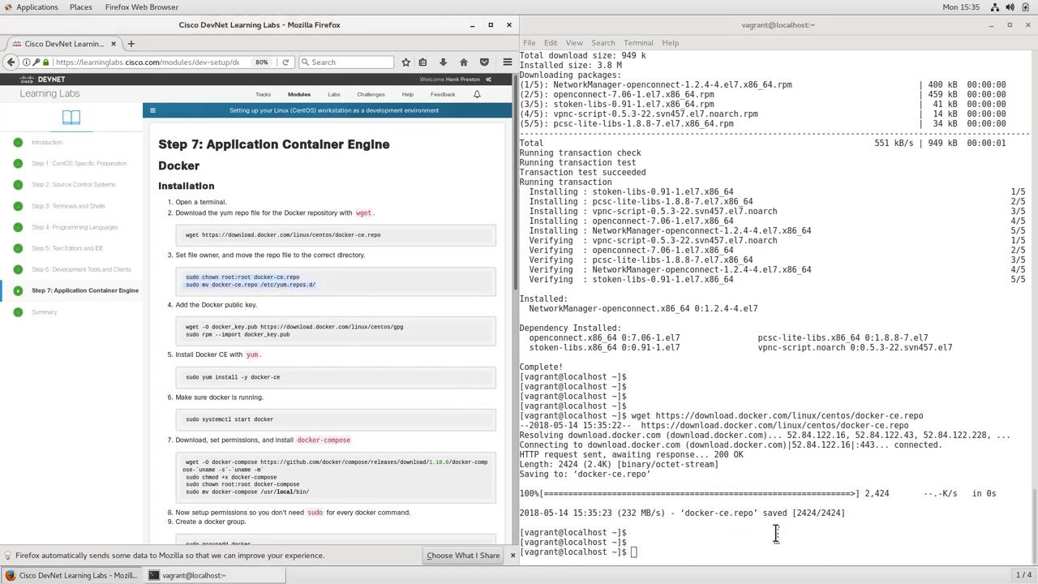
click(704, 552)
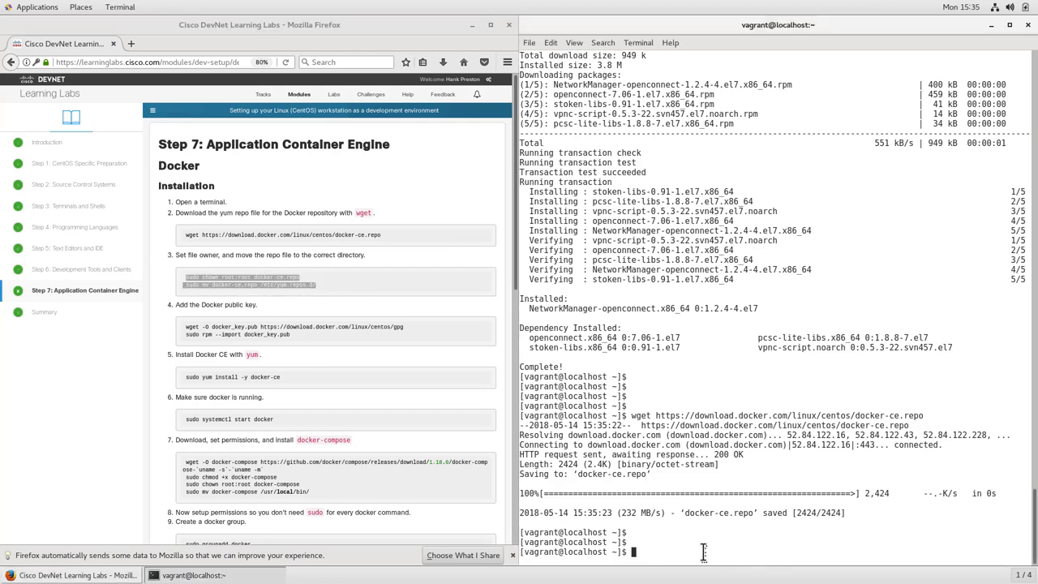
middle_click(704, 552)
key(Return)
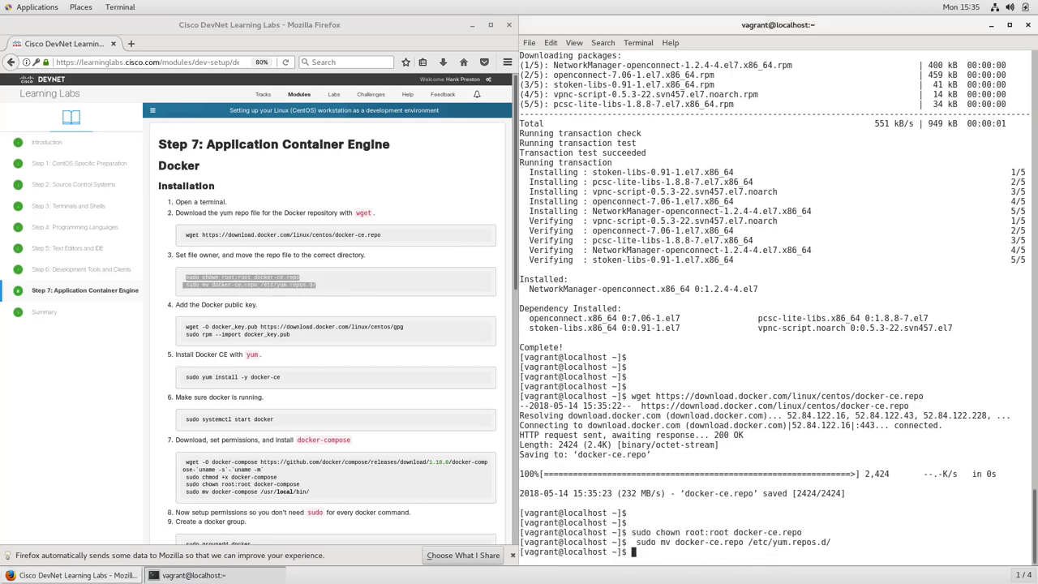
key(Return)
key(Return)
key(Return)
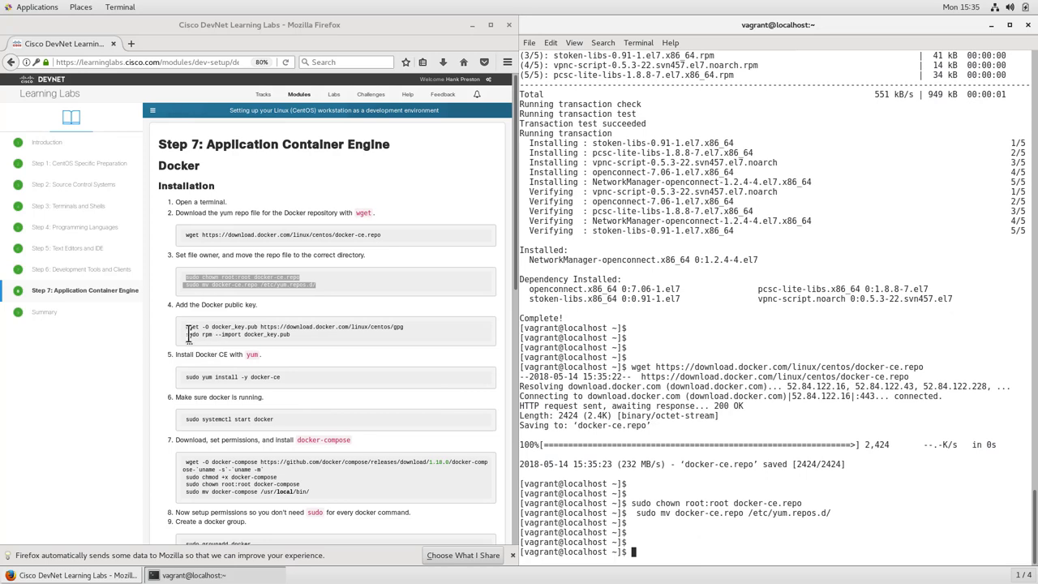
Step: Download Docker's public key as docker_key.pub and import it with the lab's wget and sudo rpm --import commands
drag(188, 328, 290, 334)
key(super+c)
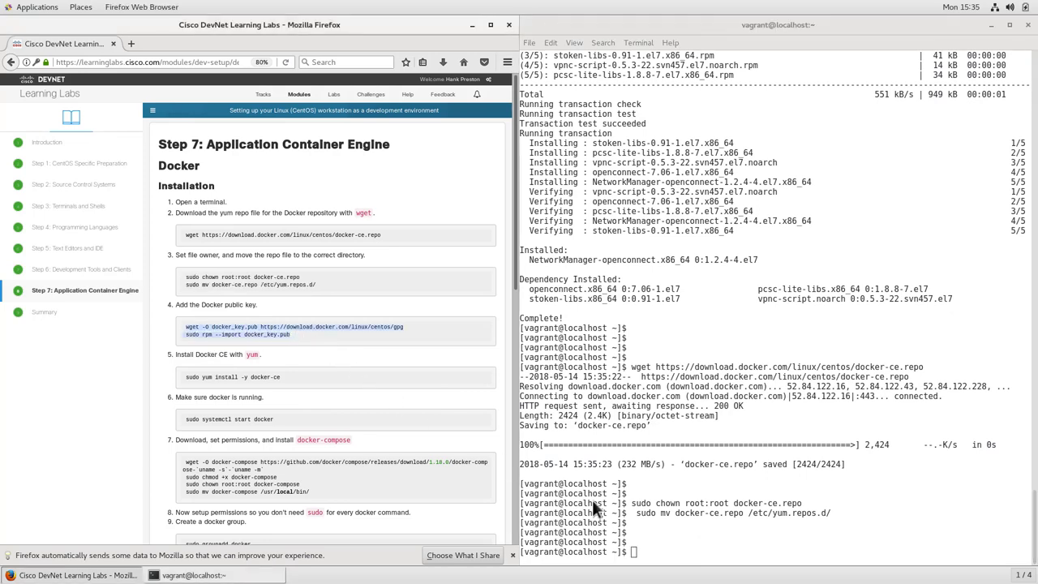
click(679, 552)
middle_click(679, 552)
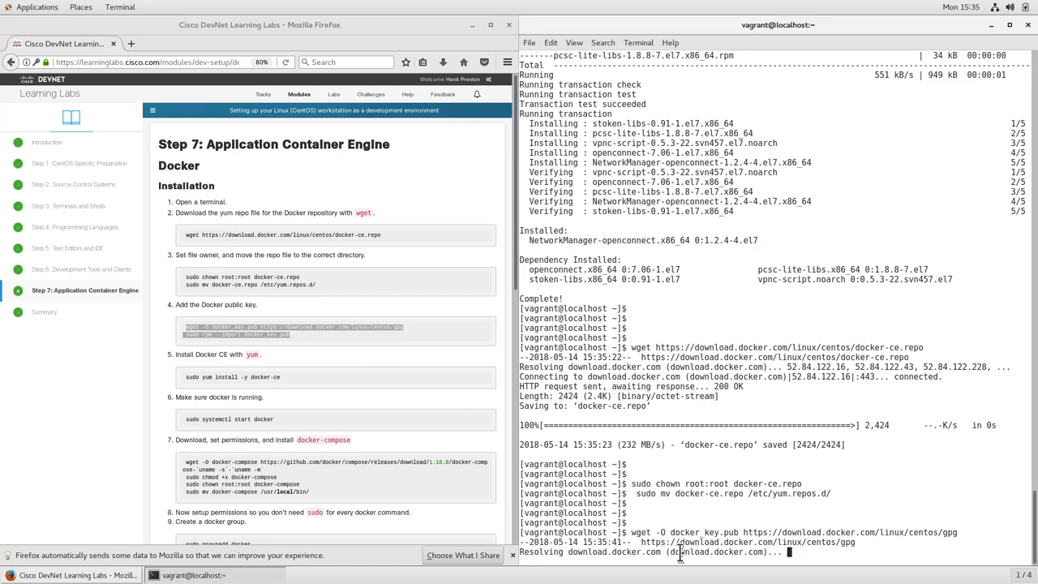
key(Return)
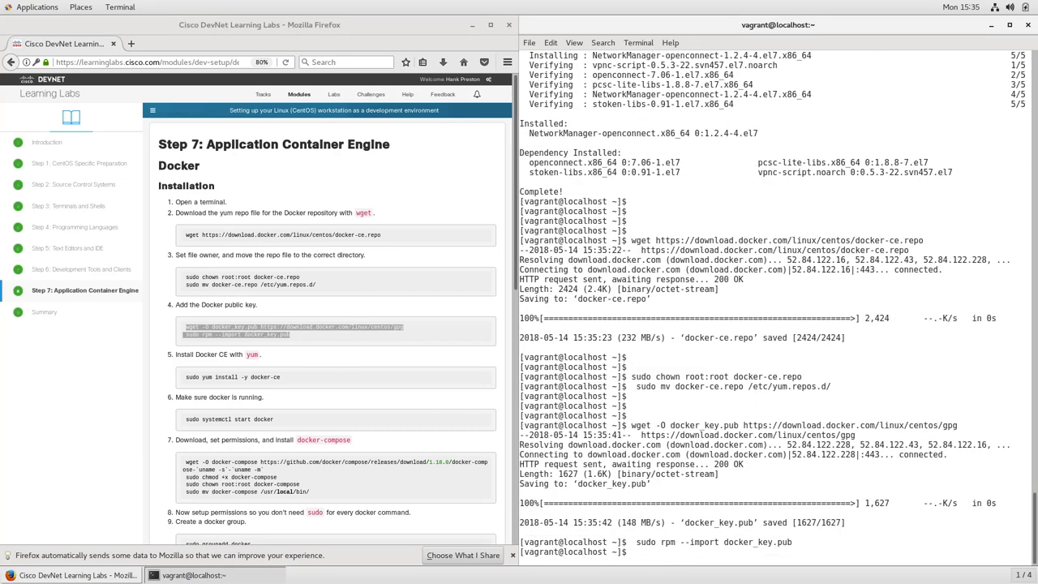
key(Return)
key(Return)
key(Return)
key(Return)
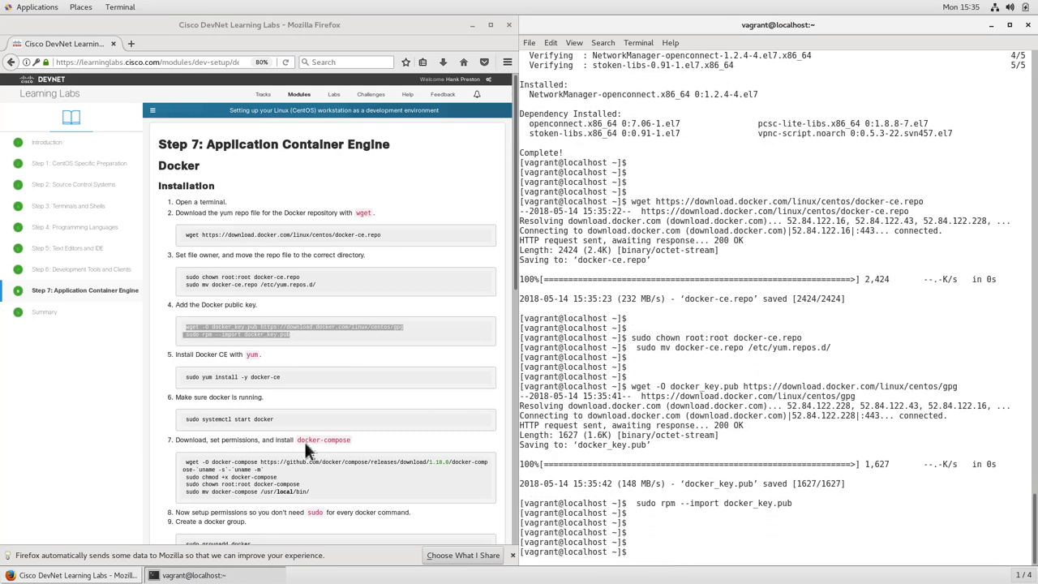
Step: Install Docker CE with the lab's command, sudo yum install -y docker-ce
click(200, 381)
drag(185, 377, 285, 385)
key(super+c)
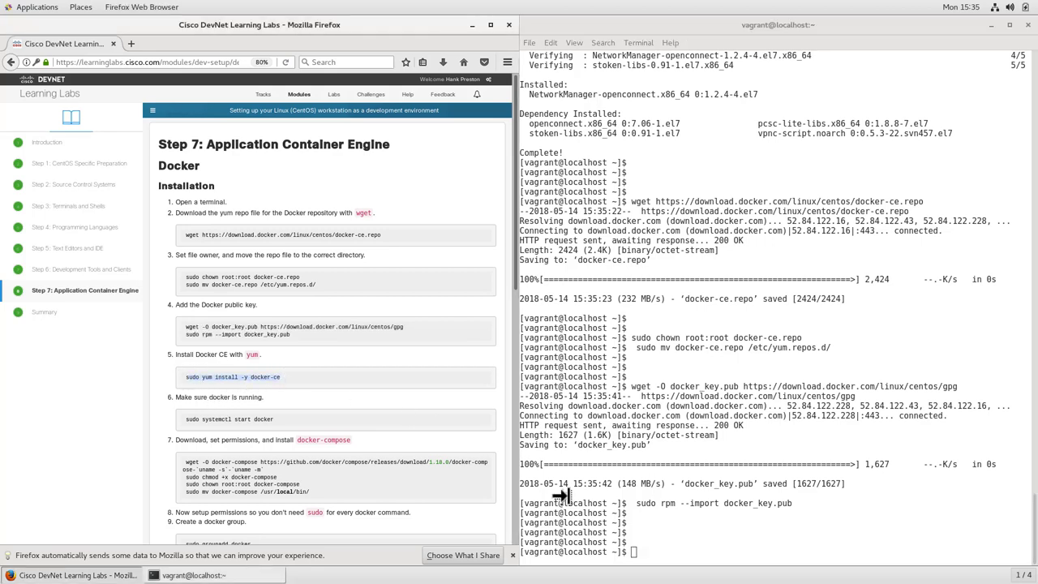
click(633, 548)
middle_click(634, 549)
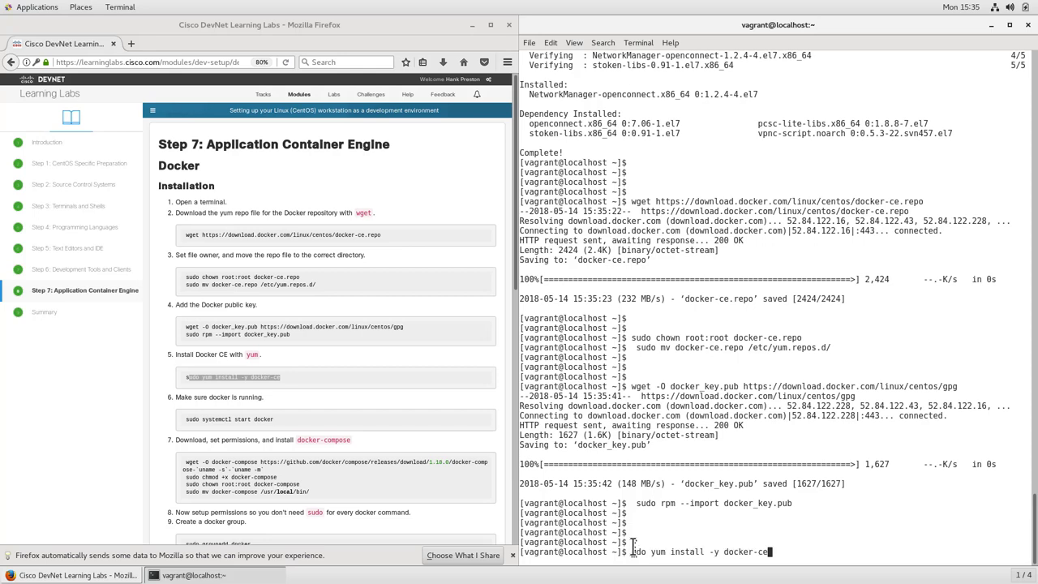
key(Return)
key(Up)
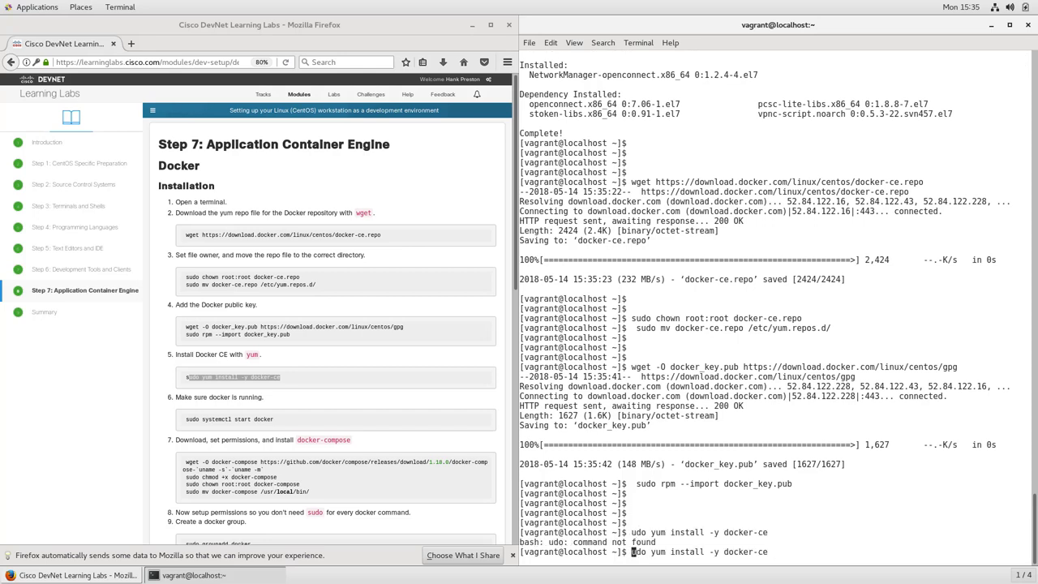
key(Home)
text(s)
key(Return)
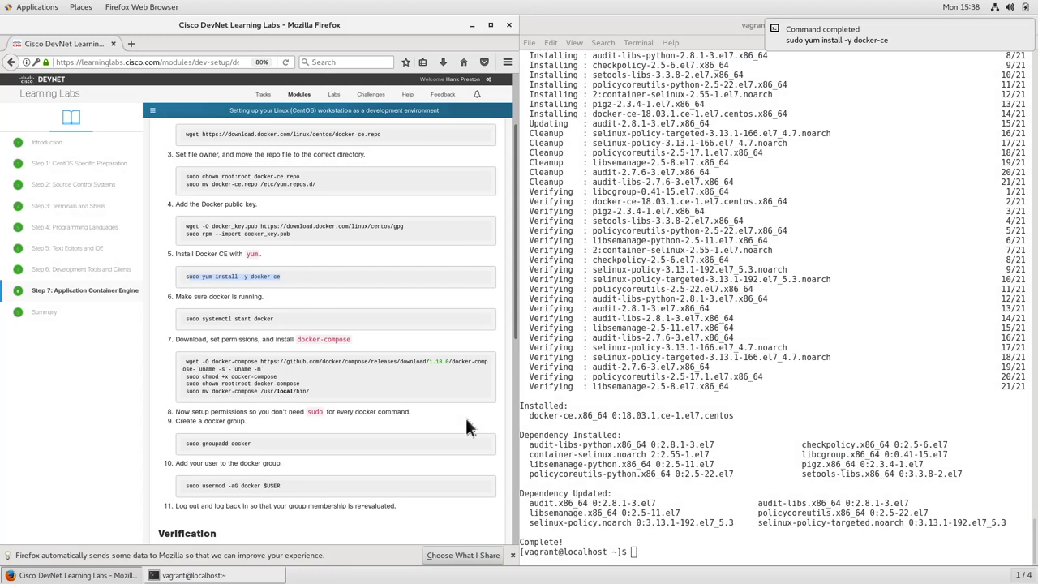
Step: Start the Docker service with the lab's command, sudo systemctl start docker
click(185, 318)
drag(187, 317, 275, 318)
key(super+c)
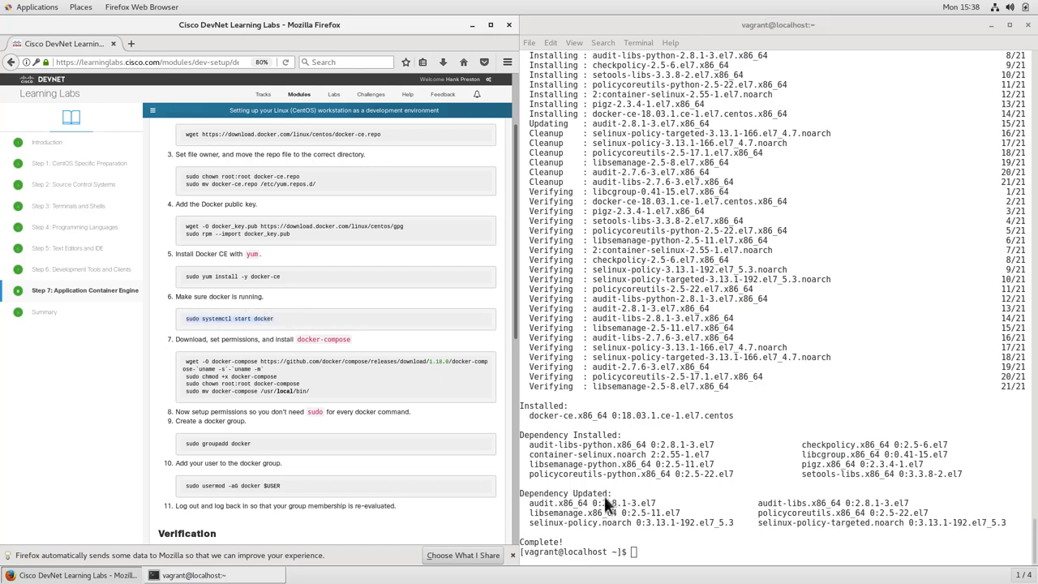
click(654, 561)
key(Return)
key(Return)
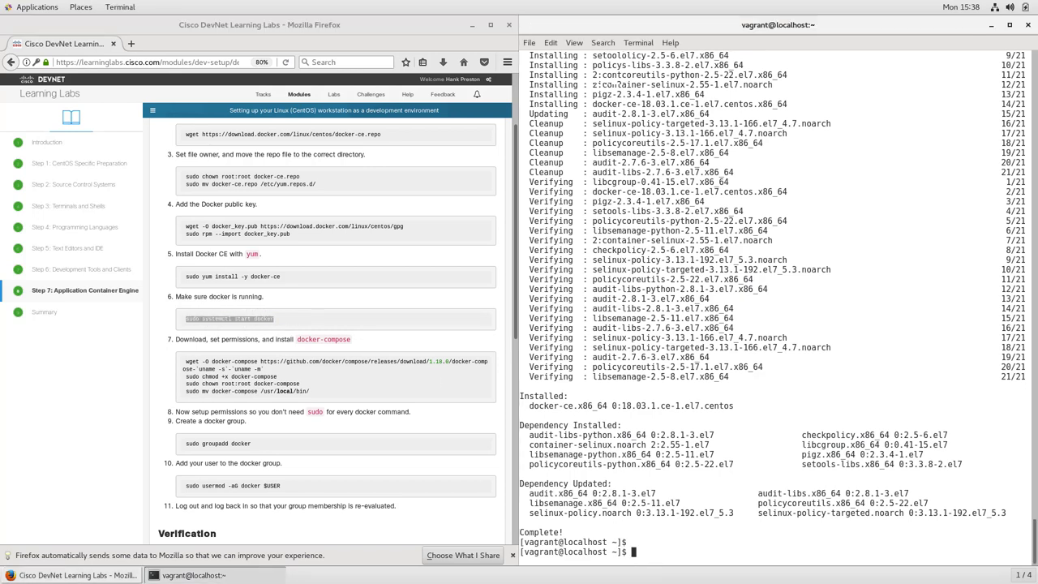
middle_click(655, 560)
key(Return)
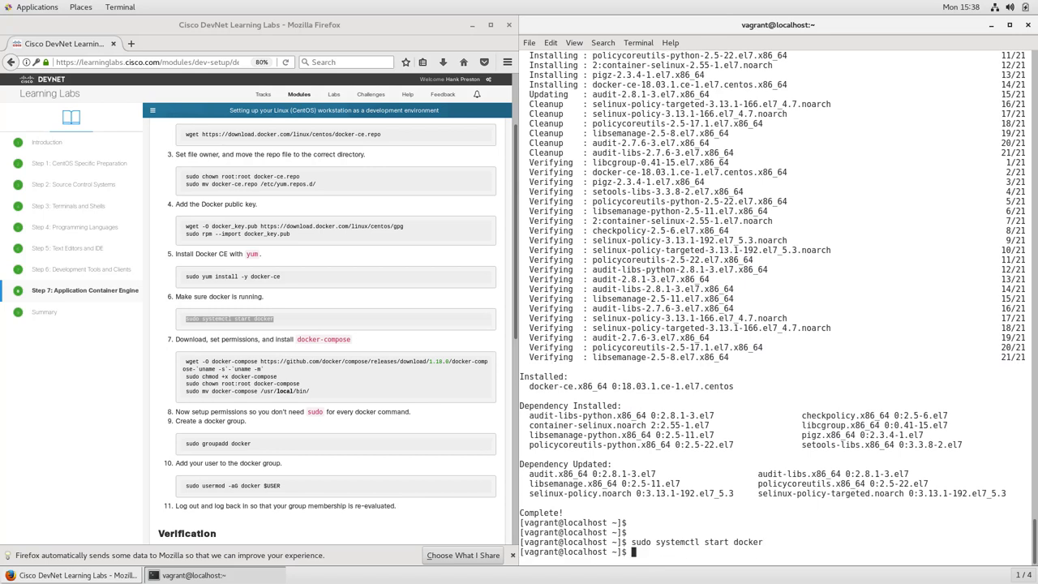
key(Return)
key(Return)
key(Return)
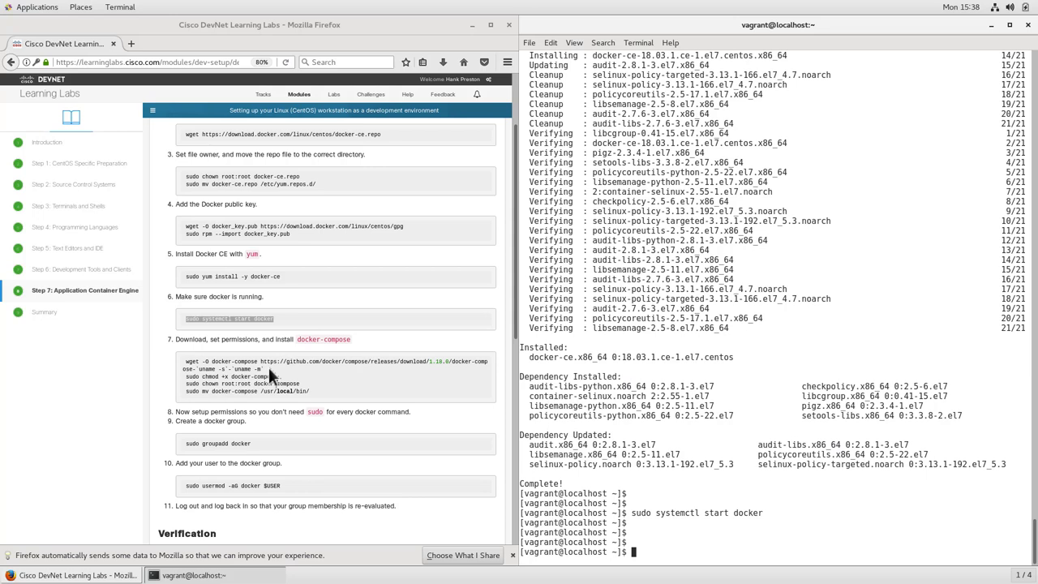
Step: Download docker-compose 1.18.0, make it executable and root-owned, and move it to /usr/local/bin/ using the lab's command block
click(268, 367)
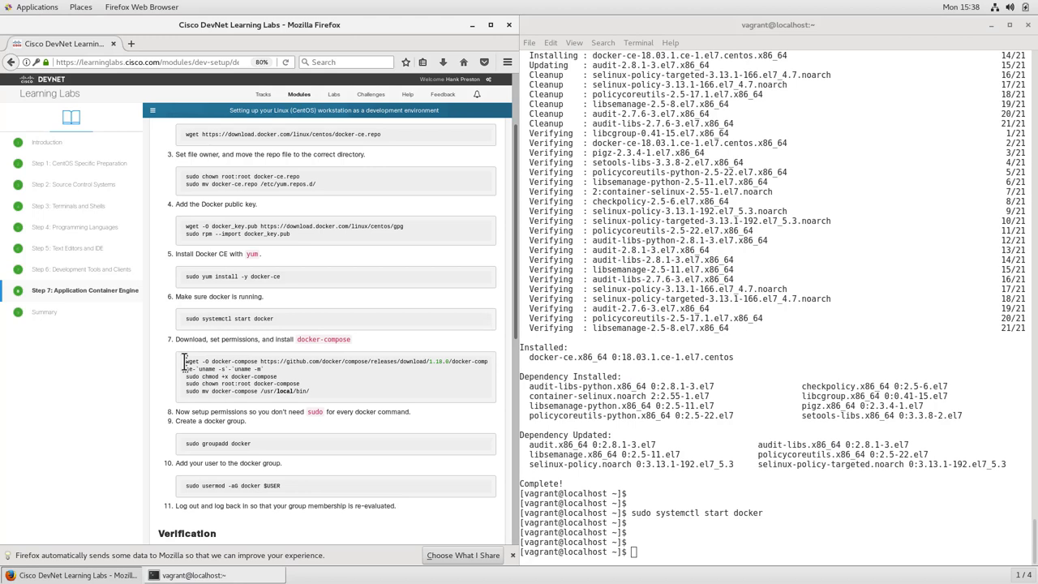
drag(184, 360, 313, 390)
key(super+c)
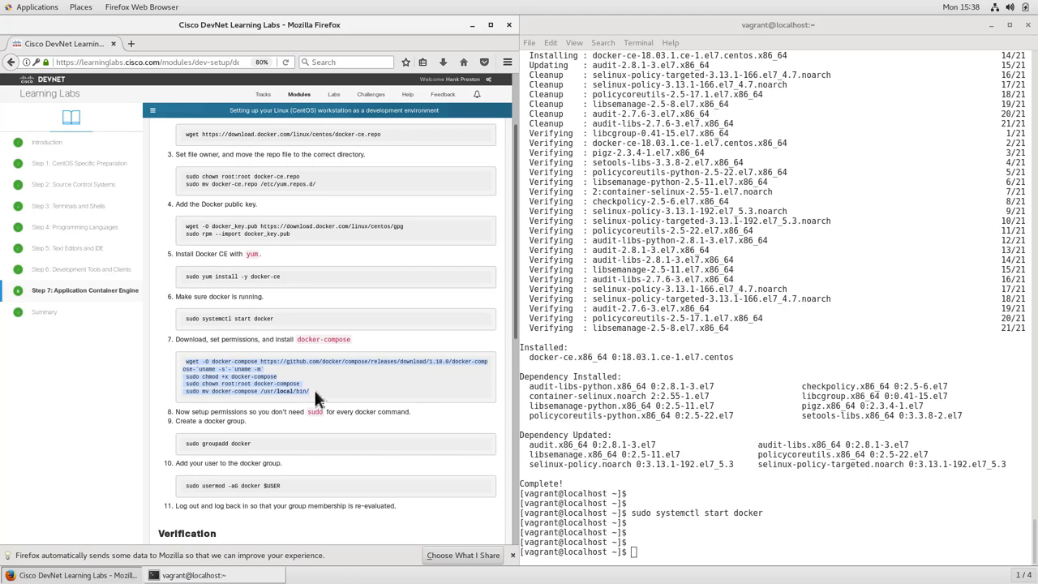
click(680, 547)
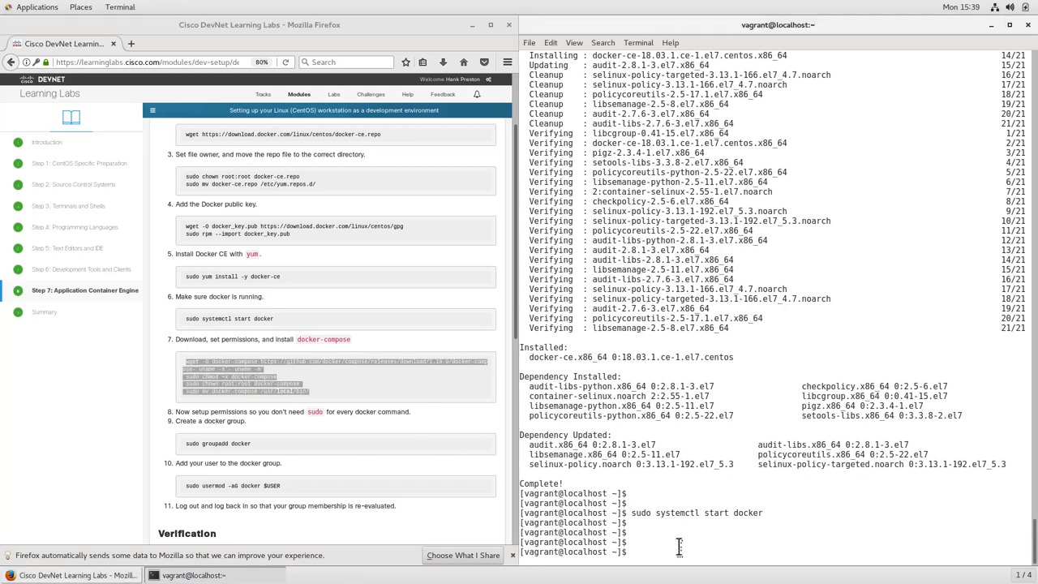
middle_click(679, 548)
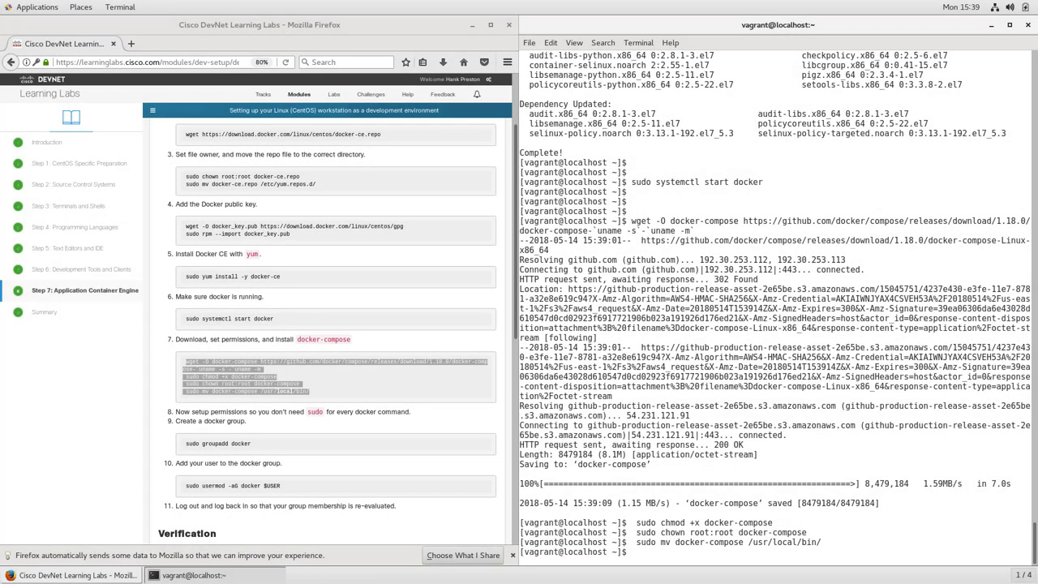
key(Return)
key(Return)
key(Return)
key(Return)
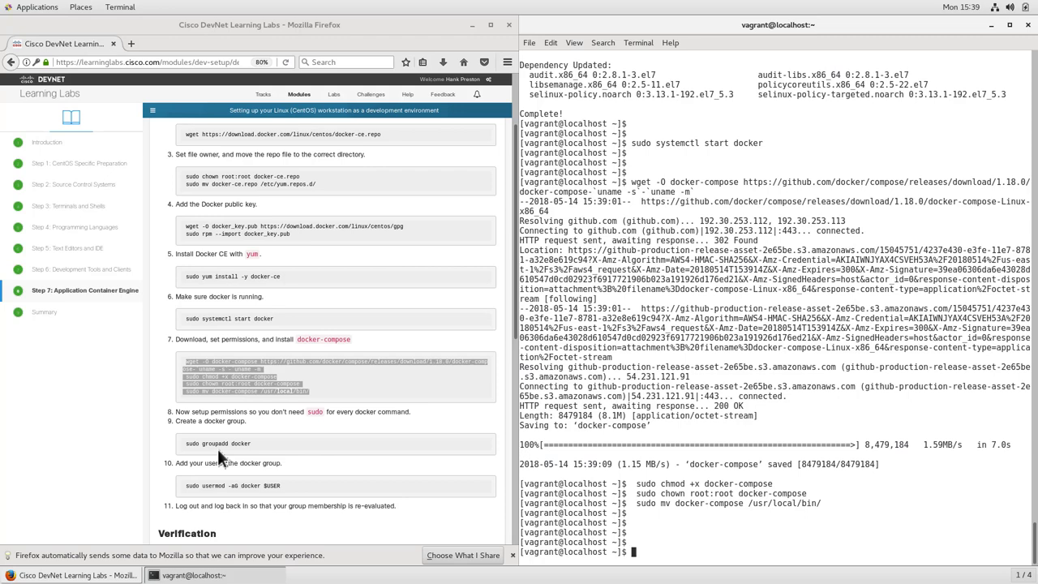
Step: Run the lab's sudo groupadd docker command to create the docker group, and check its output
click(188, 446)
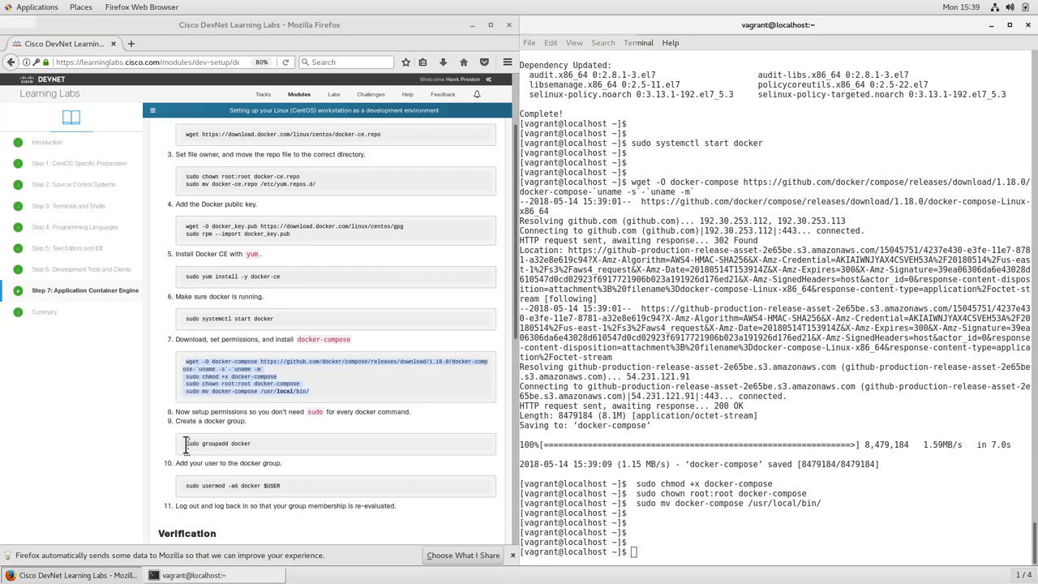
drag(185, 444, 255, 444)
key(super+c)
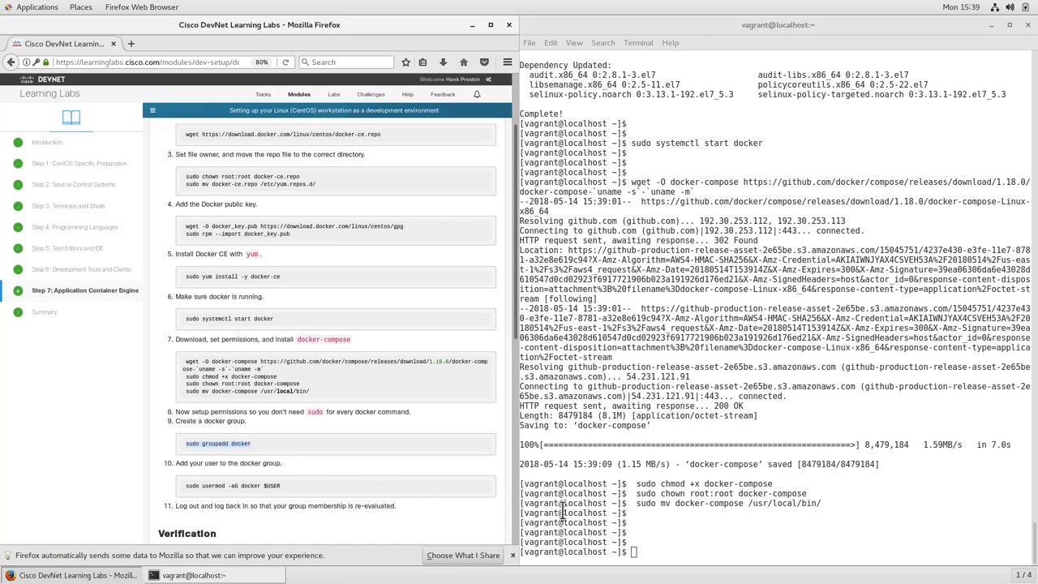
click(652, 554)
middle_click(651, 554)
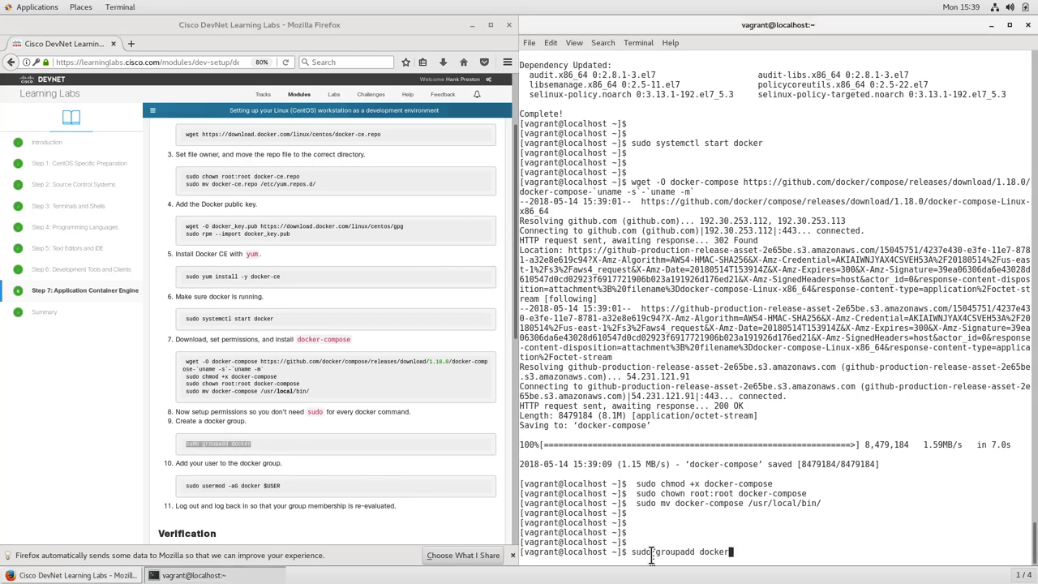
key(Return)
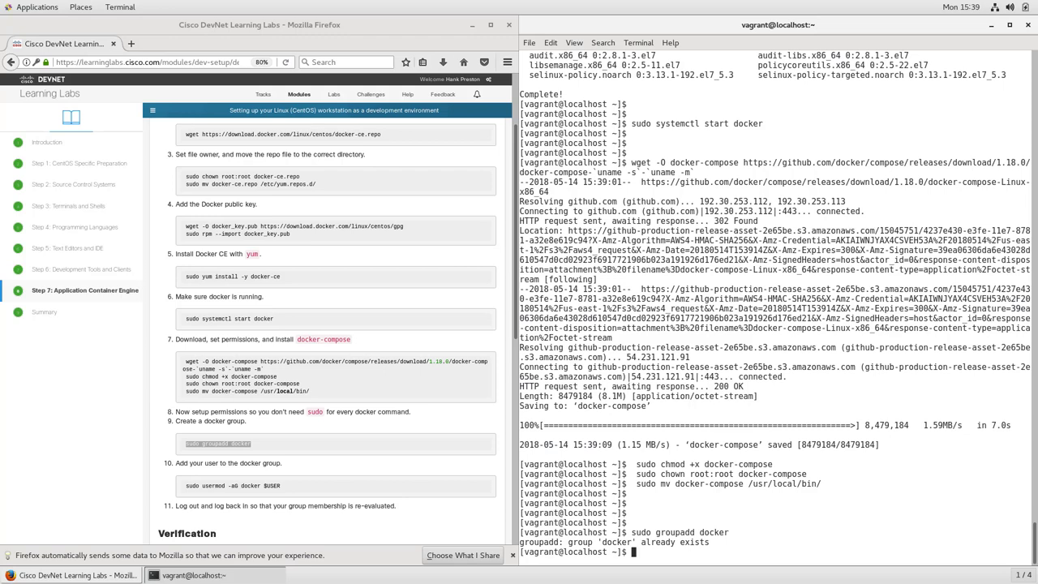
key(Return)
key(Return)
double_click(609, 522)
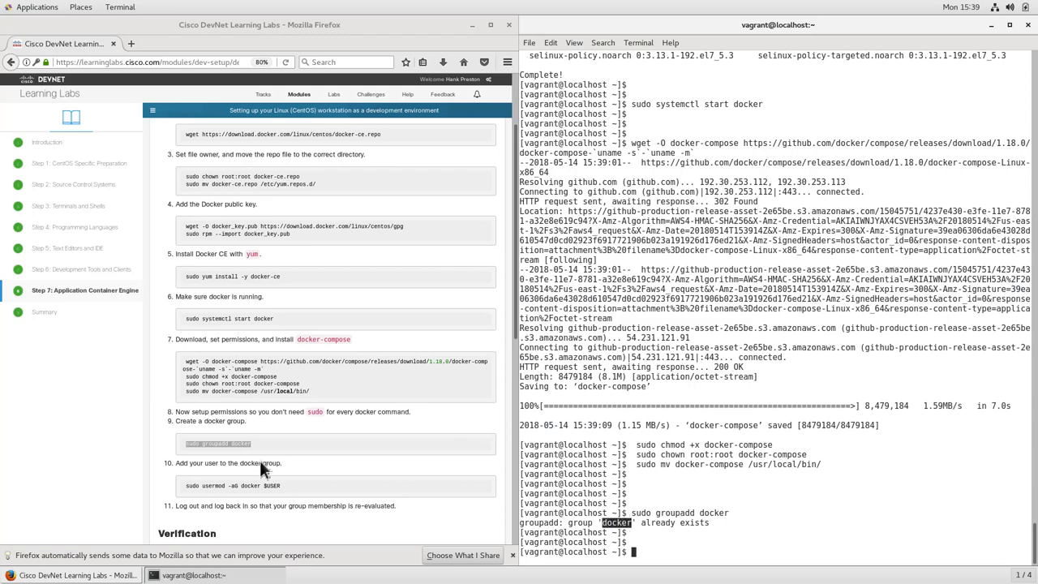
Step: Add the current user to the docker group with sudo usermod -aG docker $USER
click(260, 460)
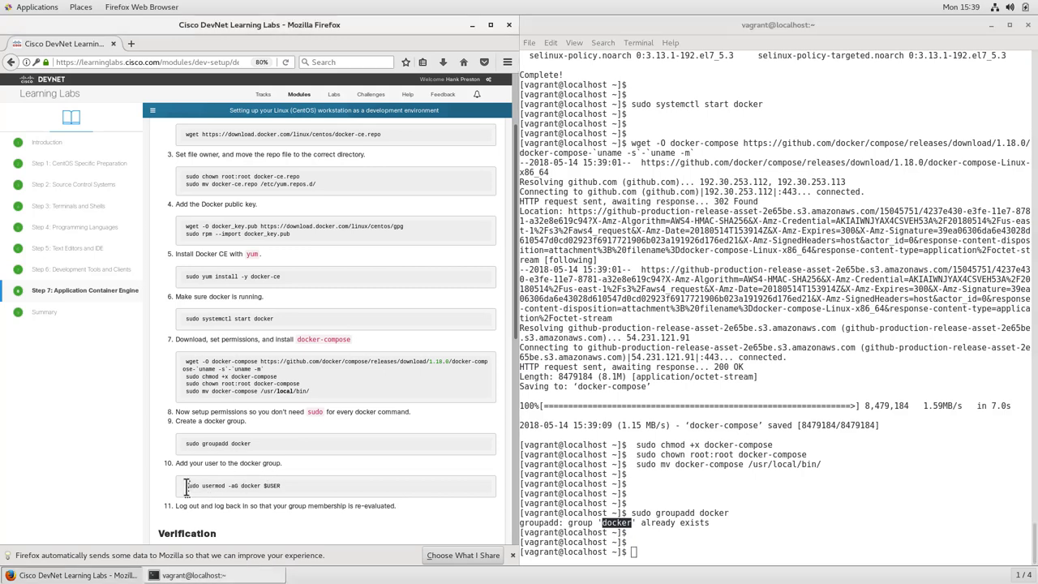
drag(187, 484, 284, 486)
key(super+c)
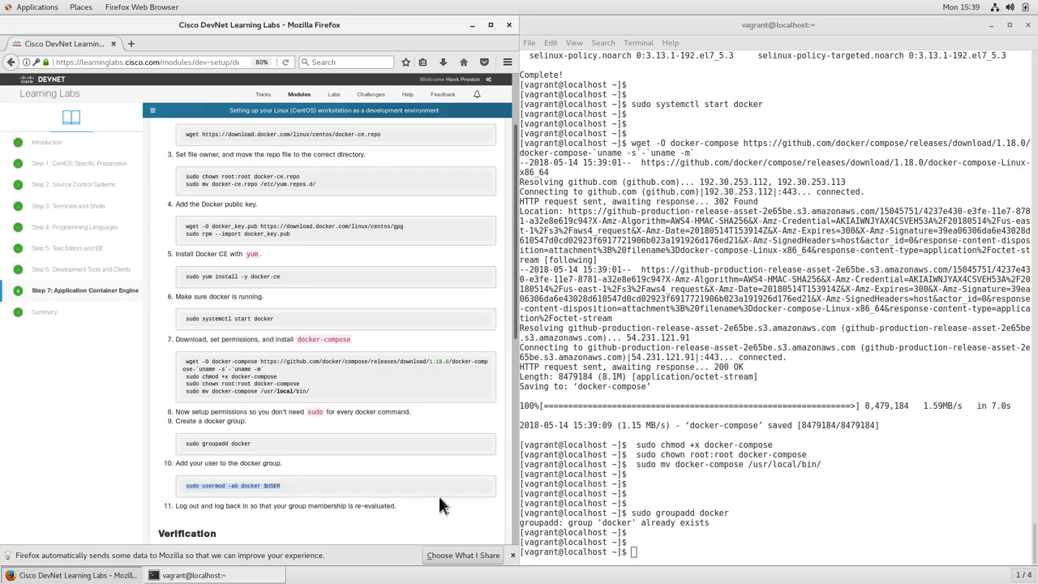
click(653, 548)
middle_click(652, 548)
key(Return)
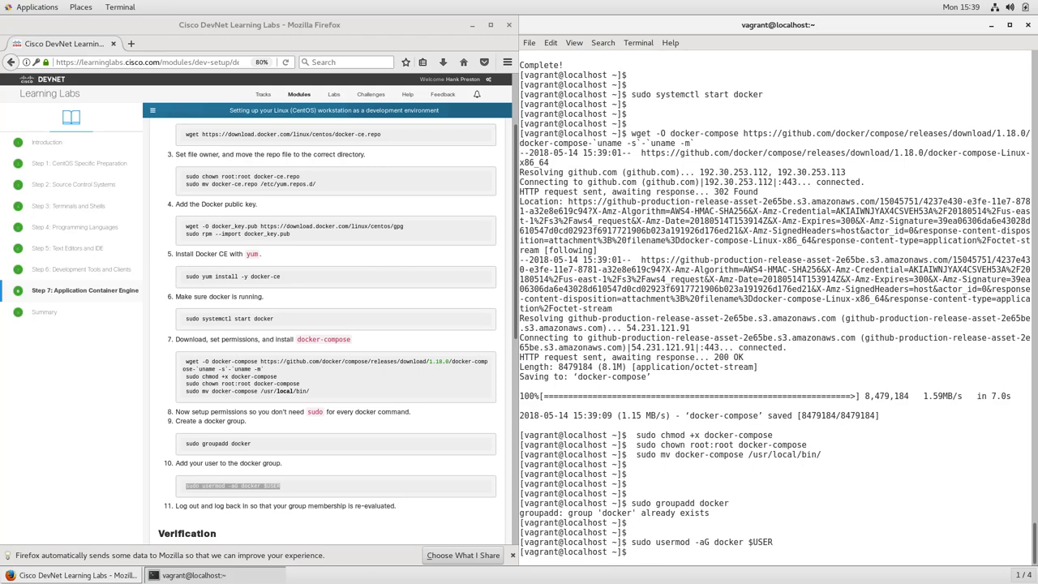
key(Return)
key(Return)
key(Return)
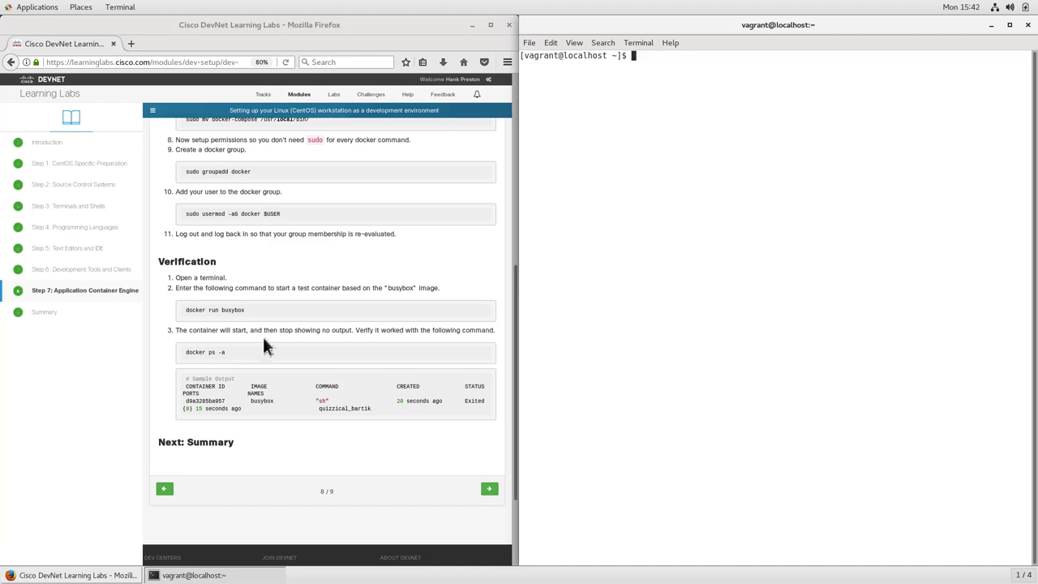
Step: Start a test container from the busybox image with docker run busybox
drag(185, 313, 250, 314)
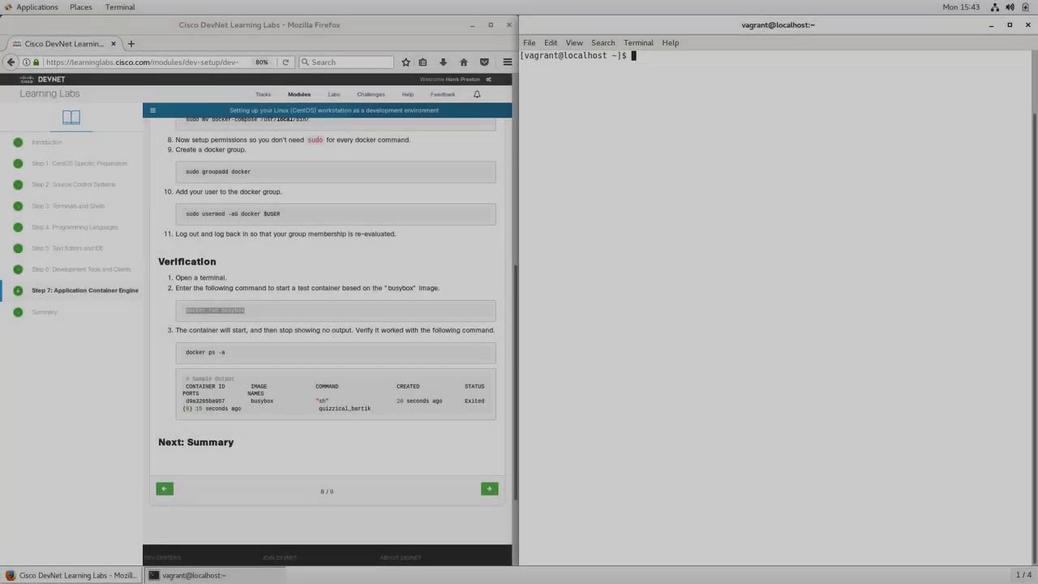
text(docker run busybox)
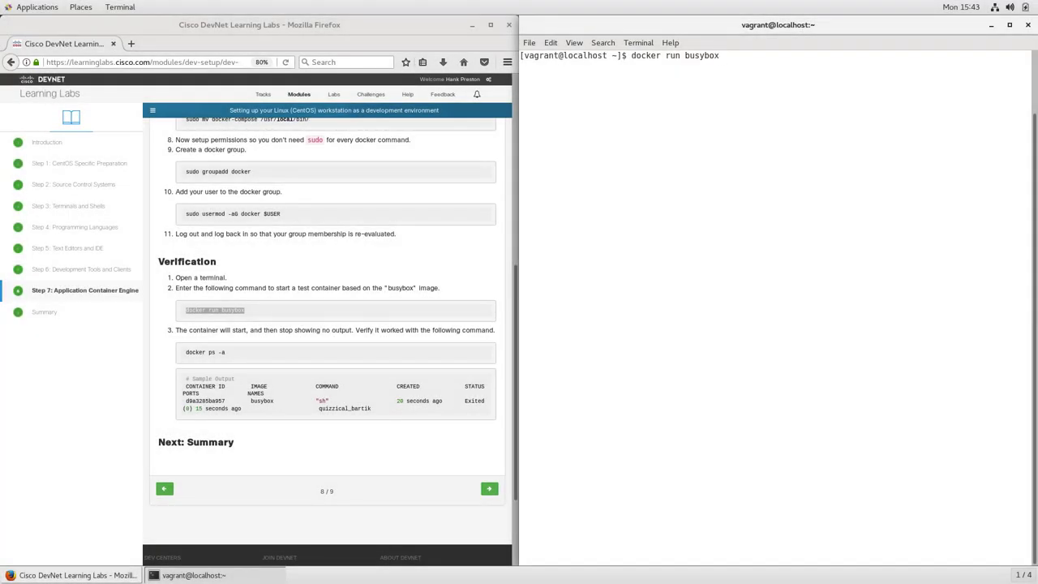
key(Return)
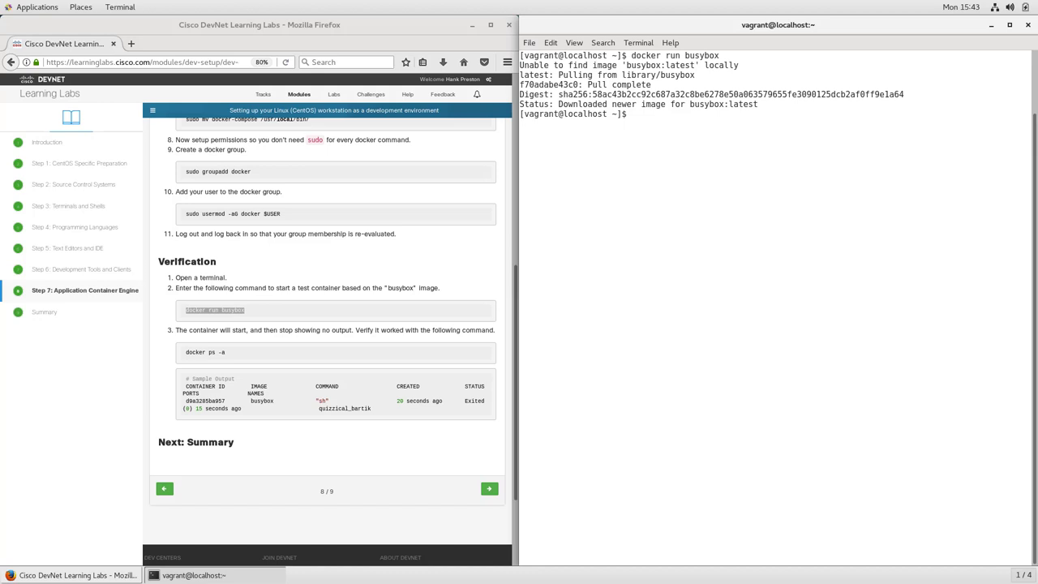
key(Return)
key(Return)
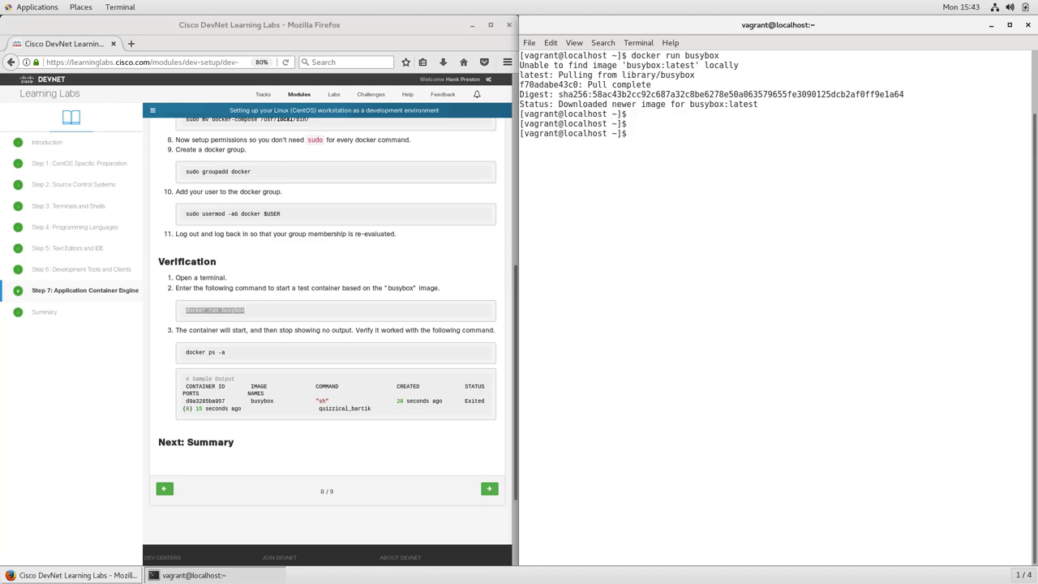
Step: List all containers with docker ps -a to check the busybox entry, and advance the lab to the Summary page
text(docker ps -a)
key(Return)
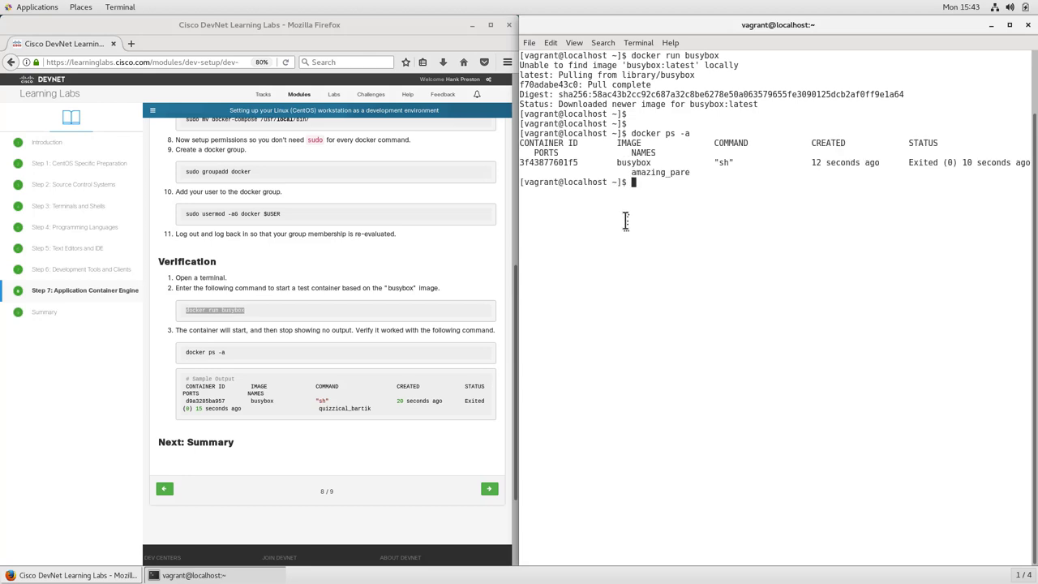
drag(616, 162, 693, 174)
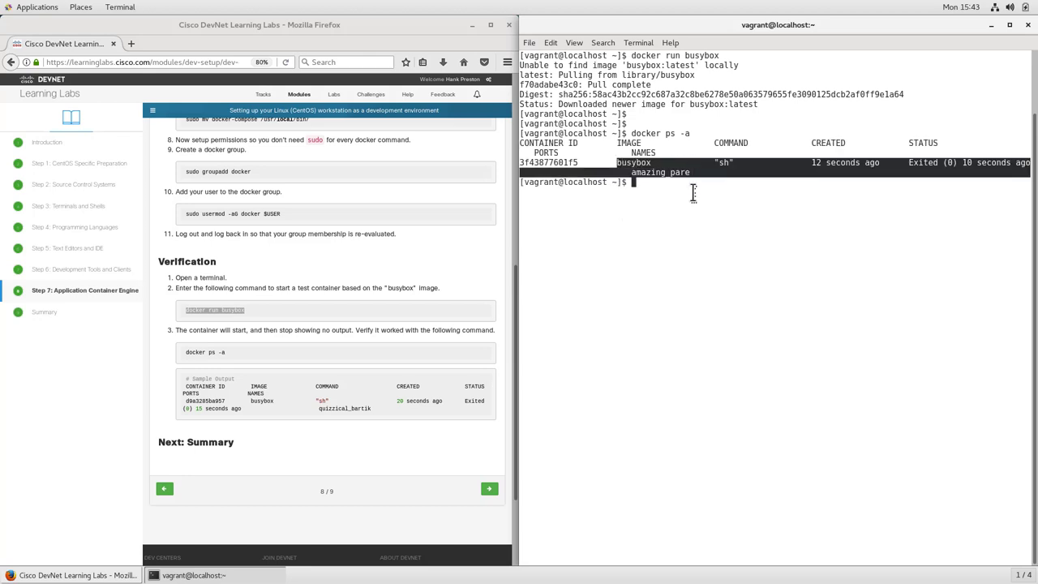
click(693, 190)
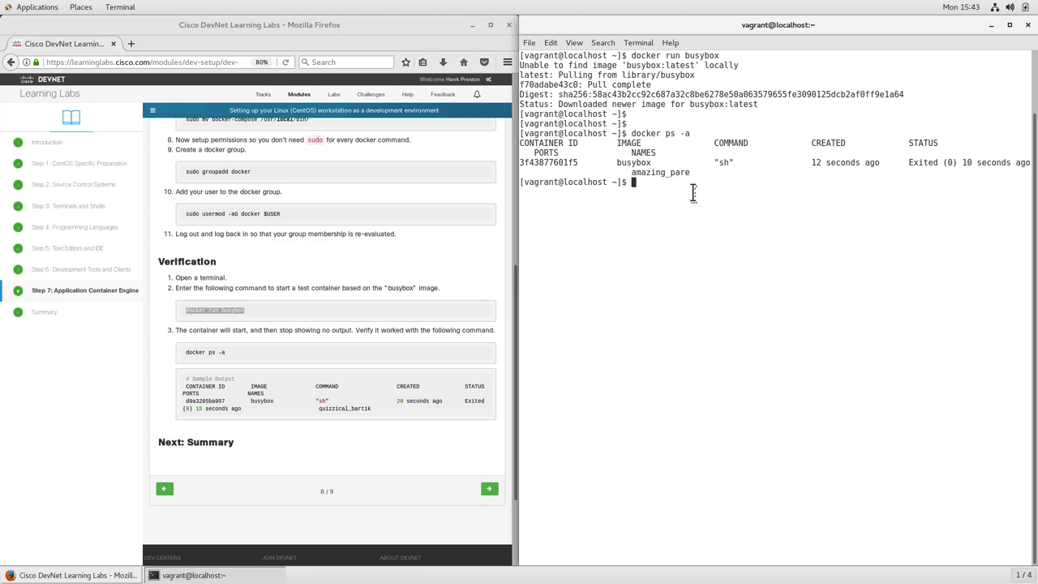
key(Return)
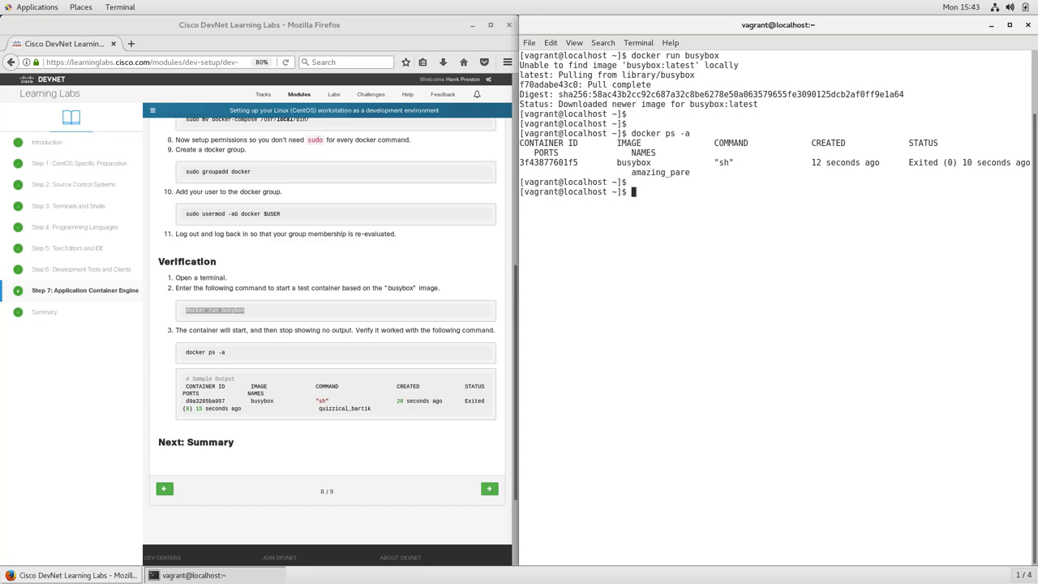
click(486, 486)
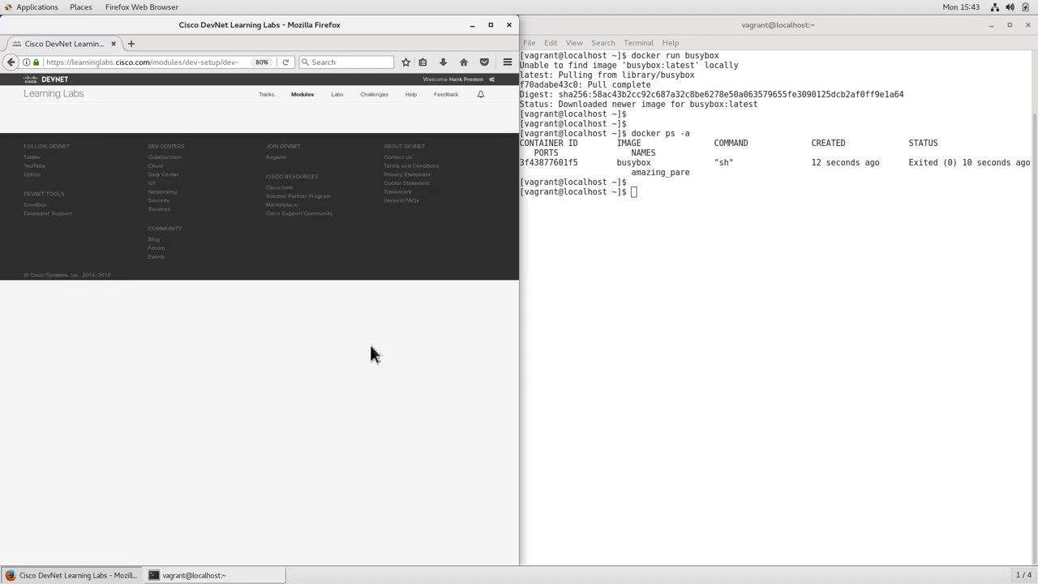